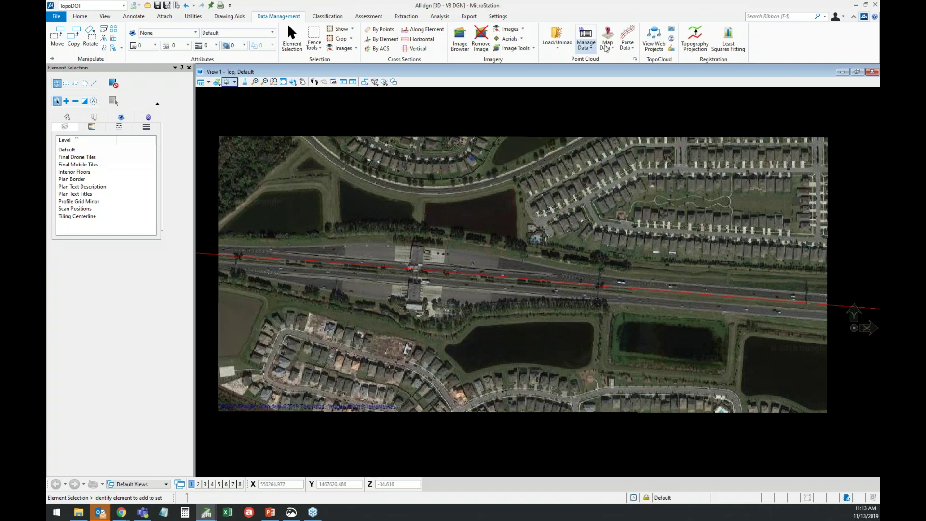
- Generate a tile grid from a region covering the aerial image, with tile width and height of 500
left_click(632, 47)
mouse_move(636, 63)
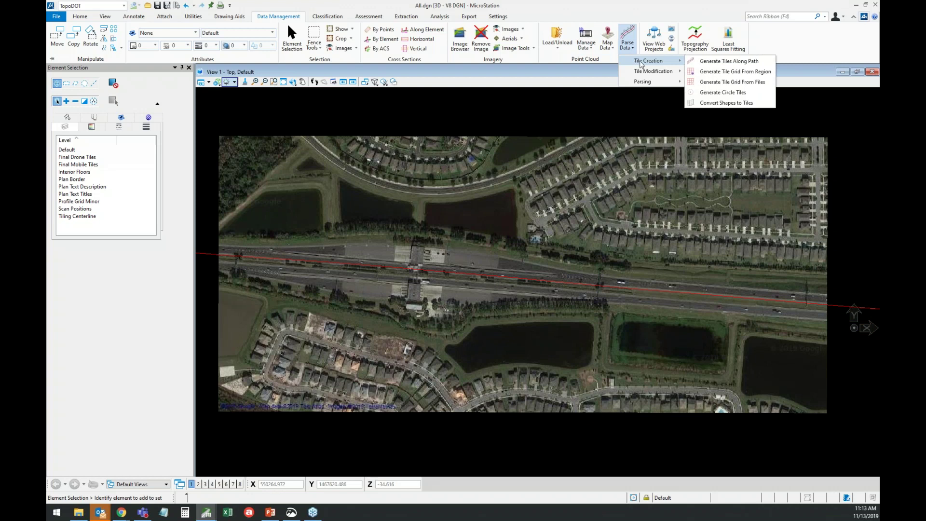
left_click(763, 76)
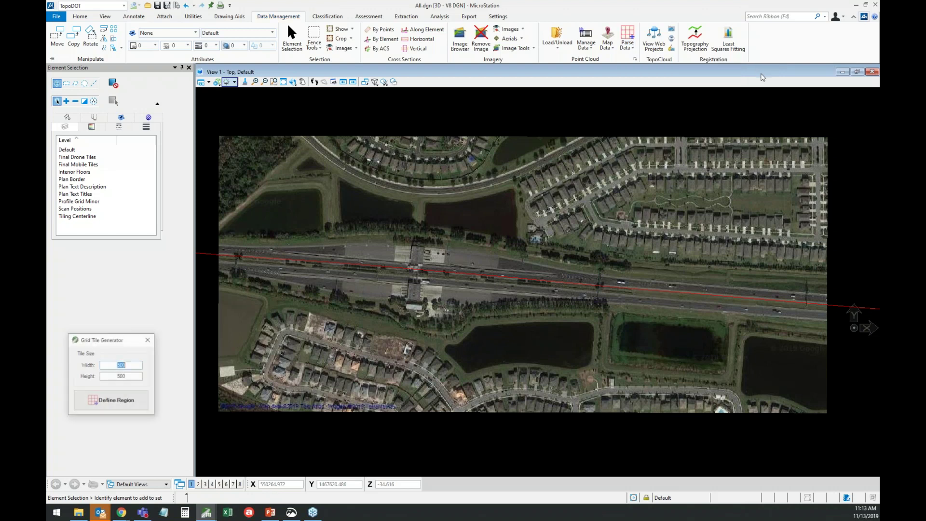
left_click_drag(124, 342, 384, 100)
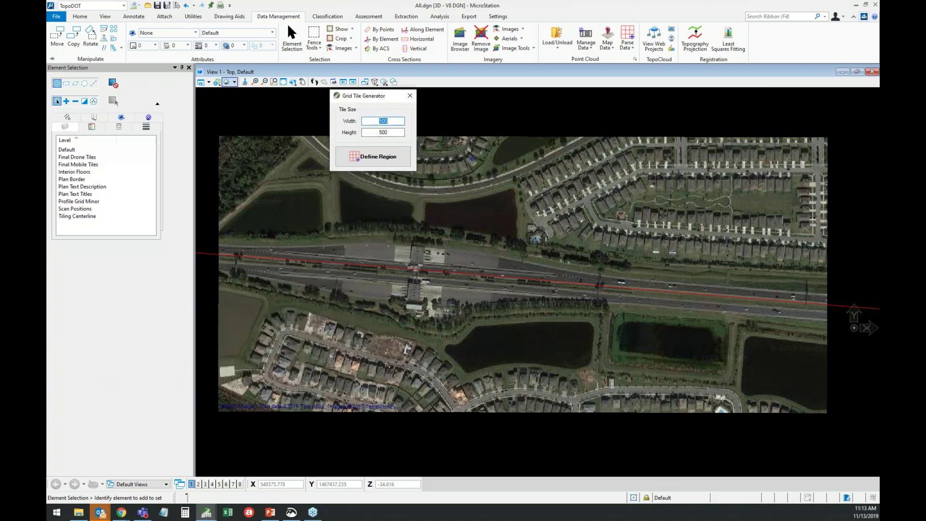
left_click(362, 157)
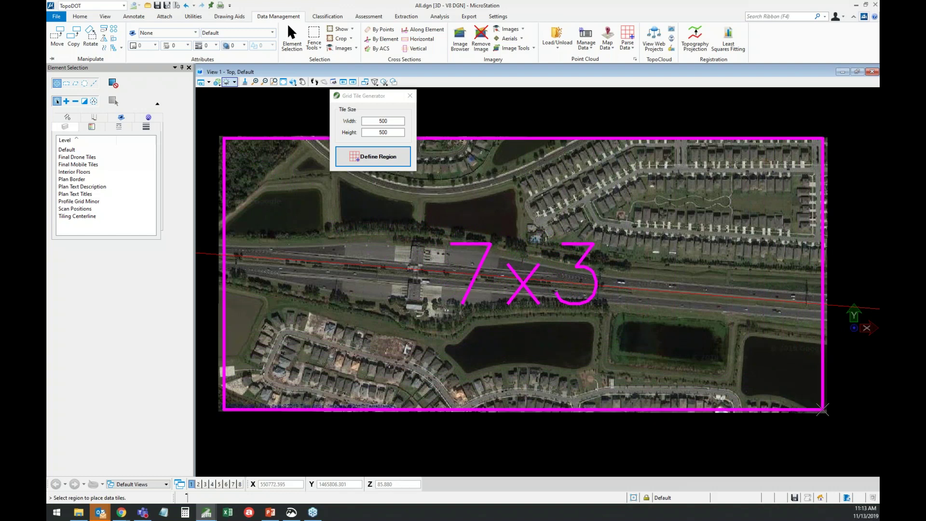
left_click(822, 409)
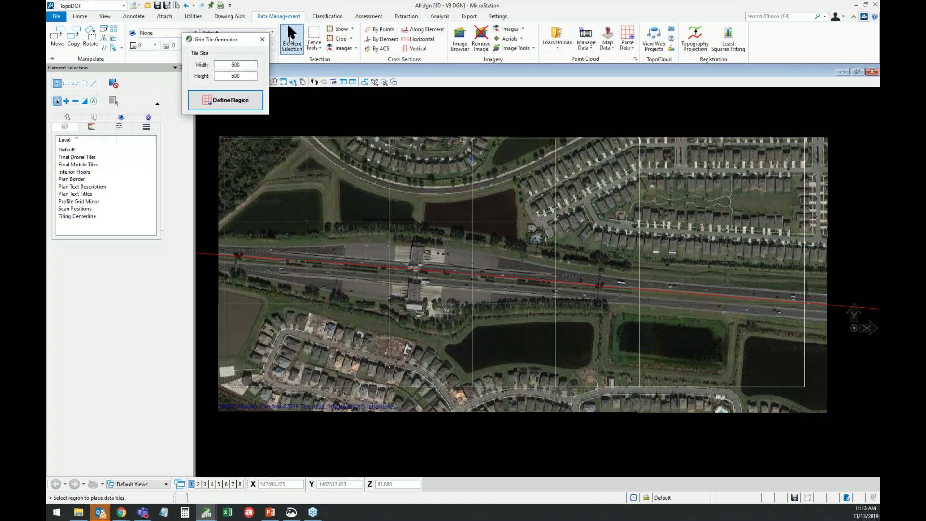
- Select a tile on the grid's northwest corner and the highway's tiling centerline to inspect them, and clear the selection
left_click(292, 38)
left_click(264, 140)
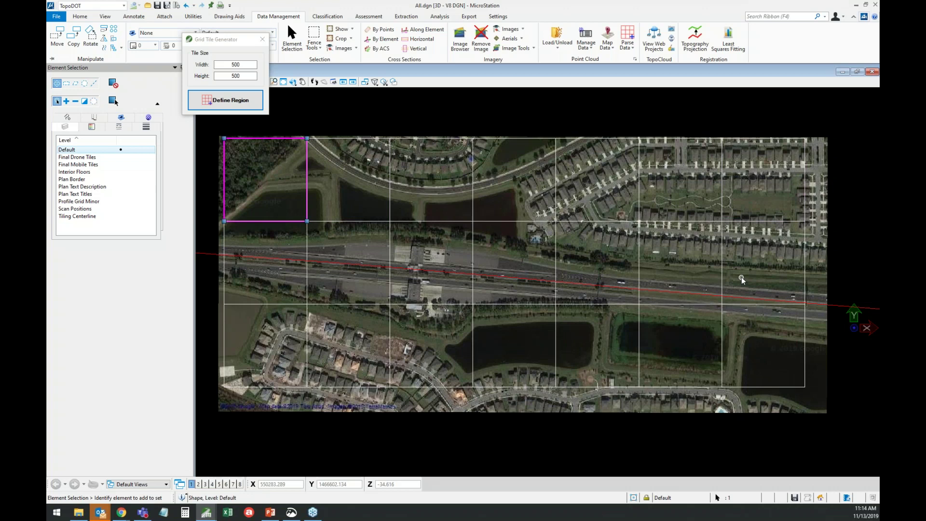
left_click(425, 271)
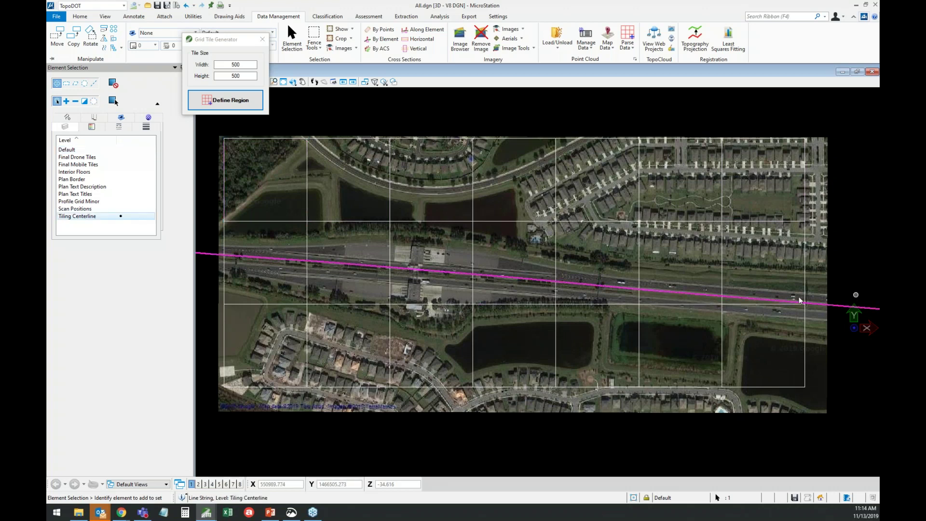
left_click(411, 233)
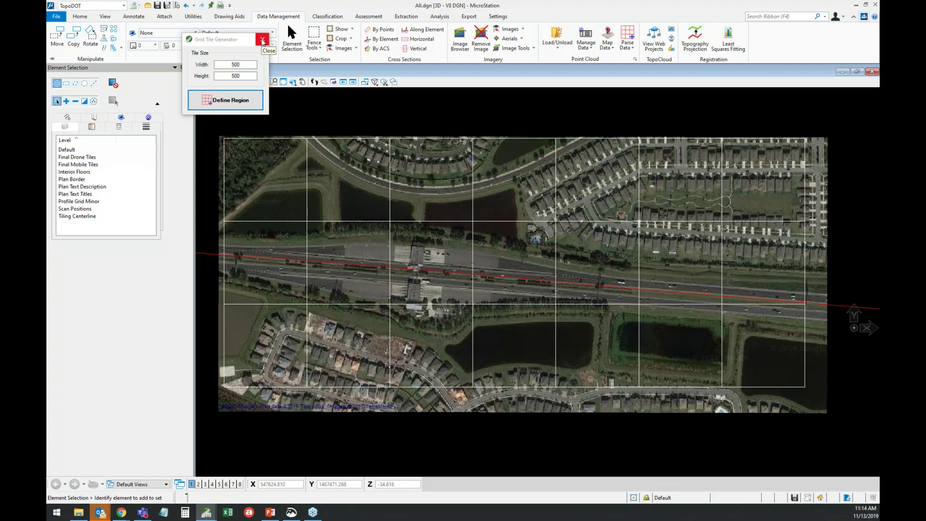
- Set up a tile grid from files, using the Data\UAV Tiled folder of the Fusion 417 UAV Mobile Maser project on the Desktop
scroll(404, 203, "down", 2)
scroll(566, 193, "down", 2)
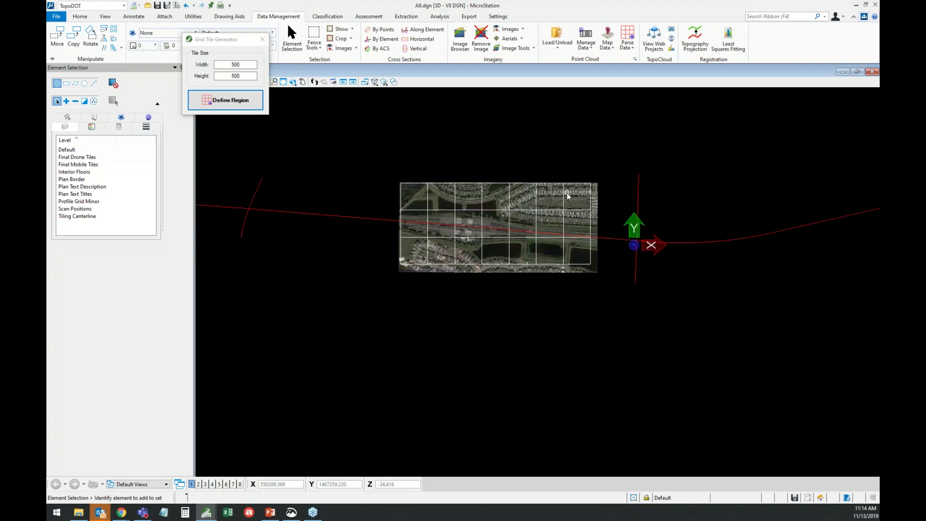
left_click(632, 52)
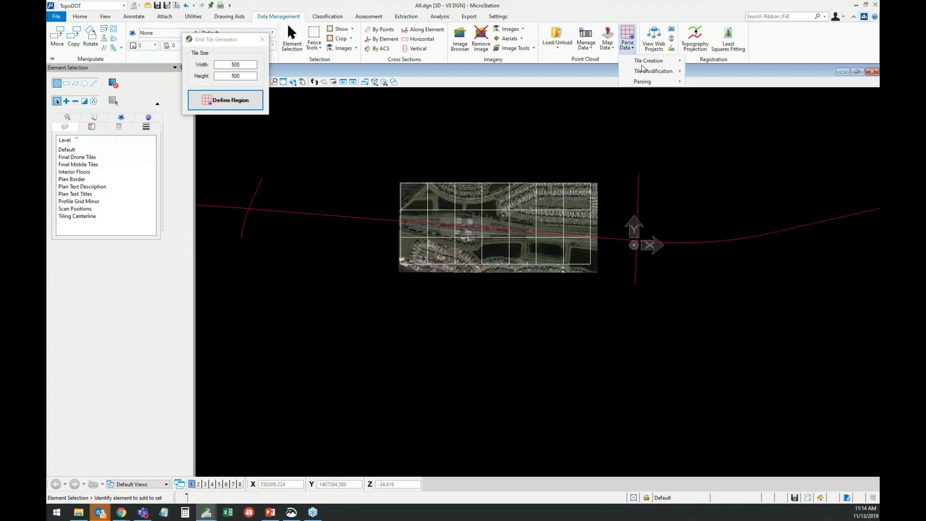
mouse_move(651, 61)
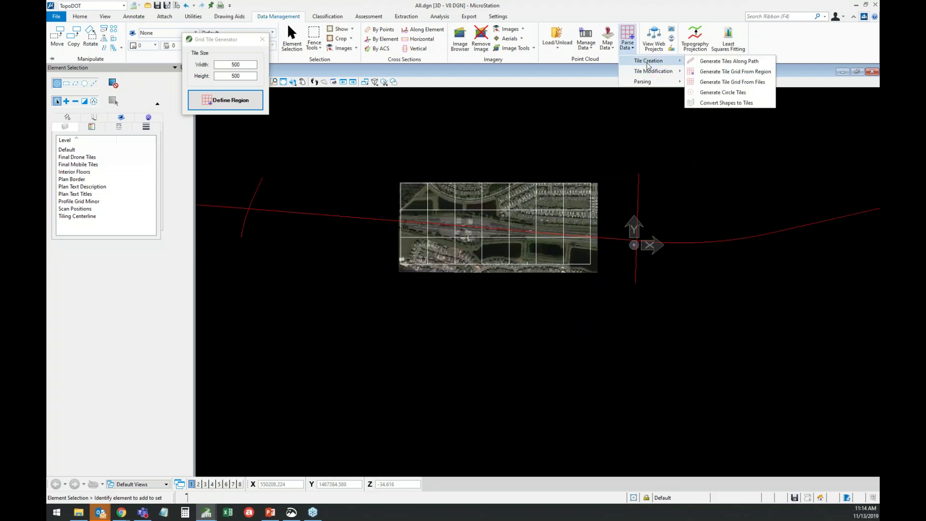
left_click(720, 82)
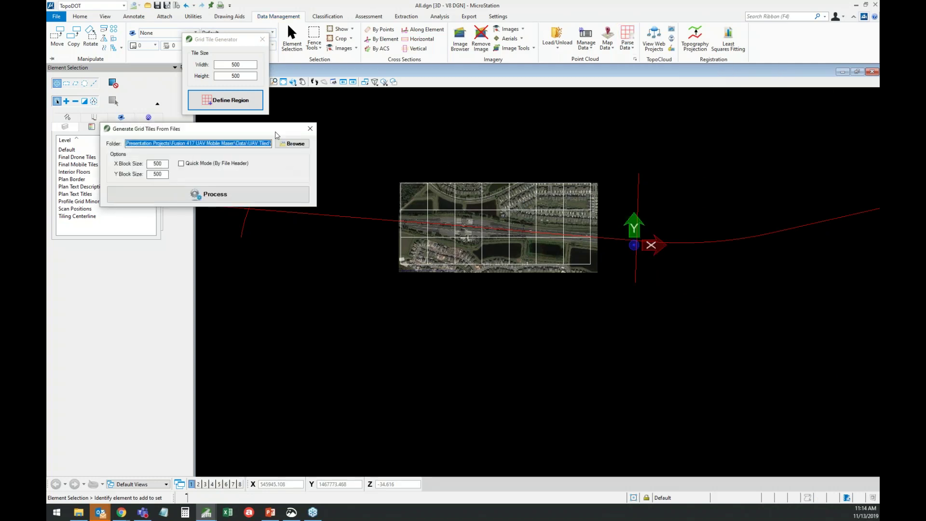
left_click_drag(277, 135, 417, 124)
left_click(433, 131)
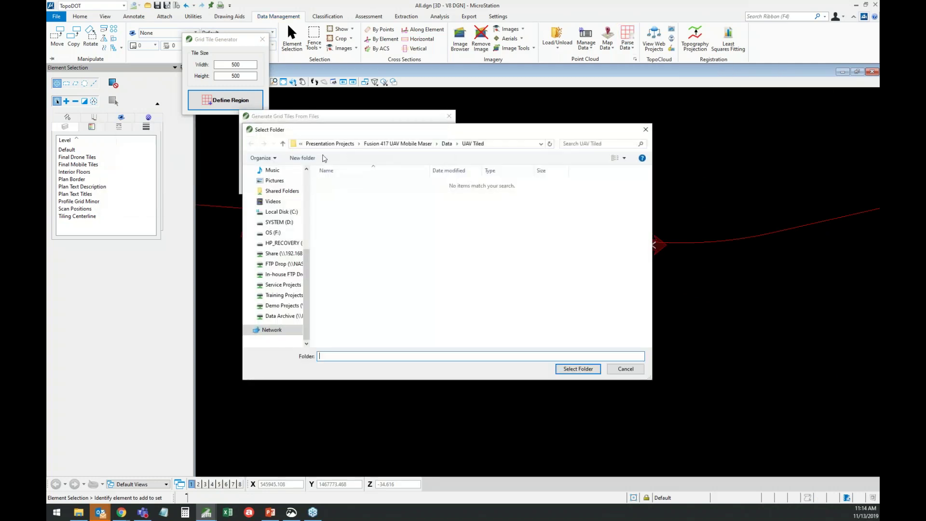
scroll(305, 178, "up", 5)
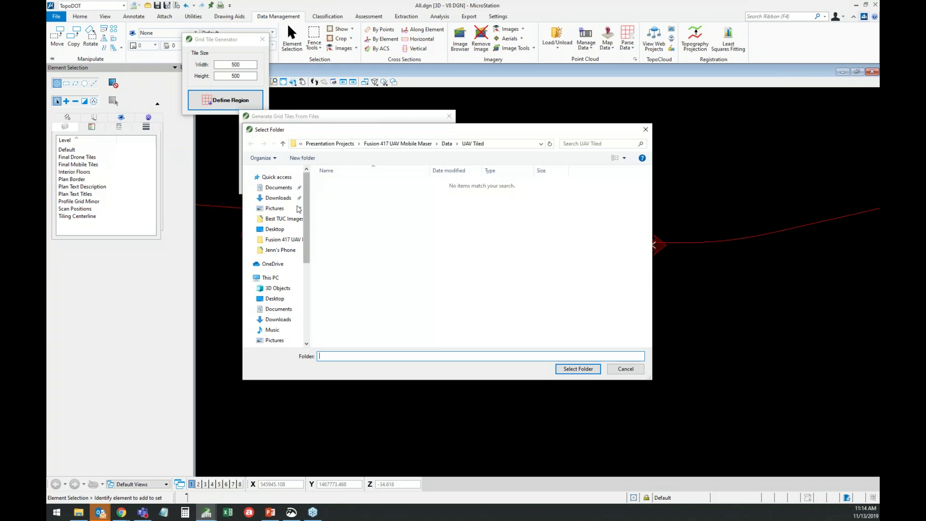
left_click(275, 229)
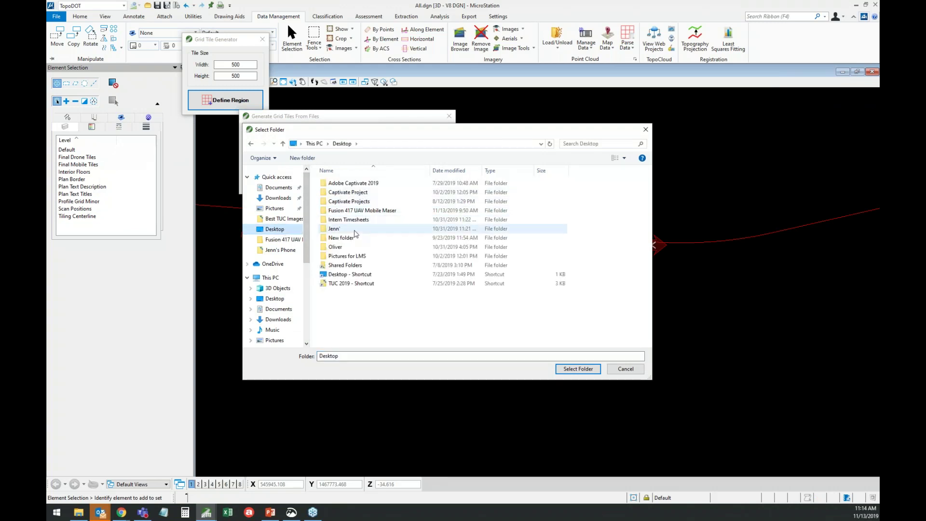
double_click(352, 211)
left_click(348, 186)
double_click(348, 187)
left_click(371, 192)
double_click(373, 193)
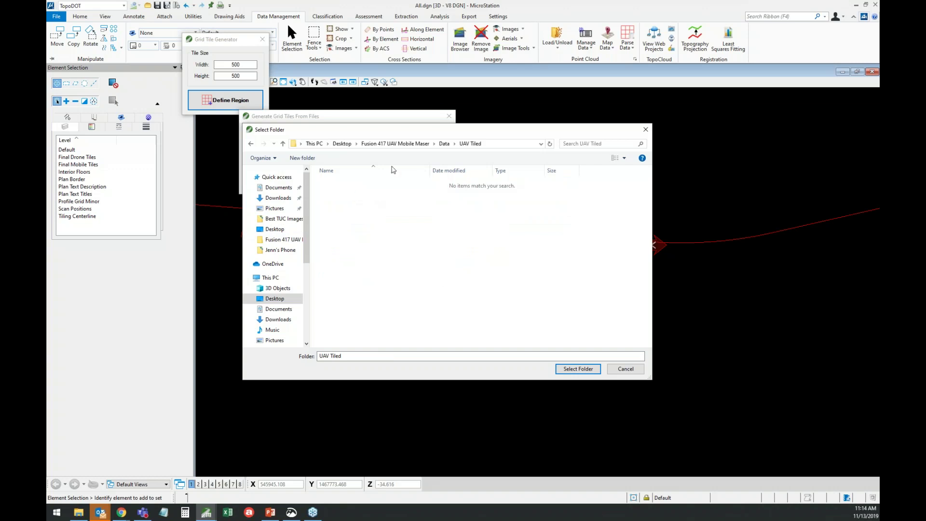
left_click(444, 144)
left_click(340, 193)
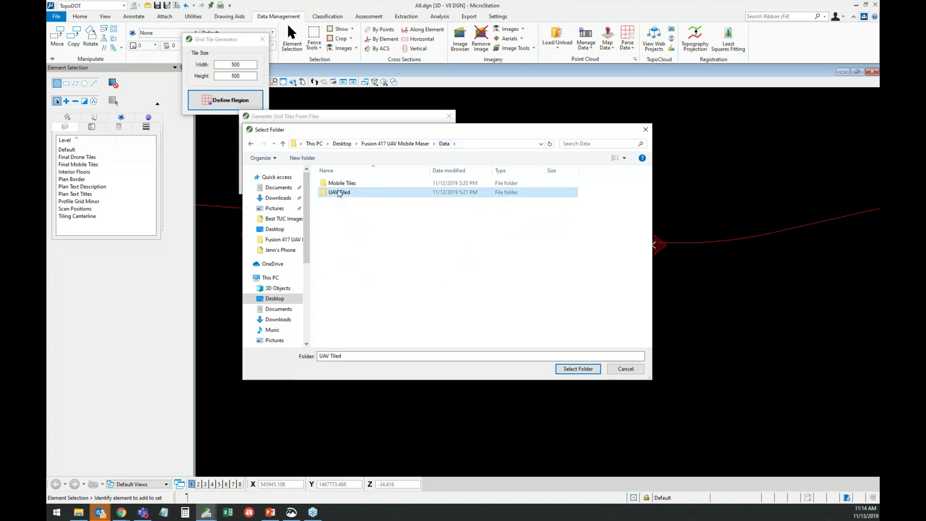
left_click(575, 369)
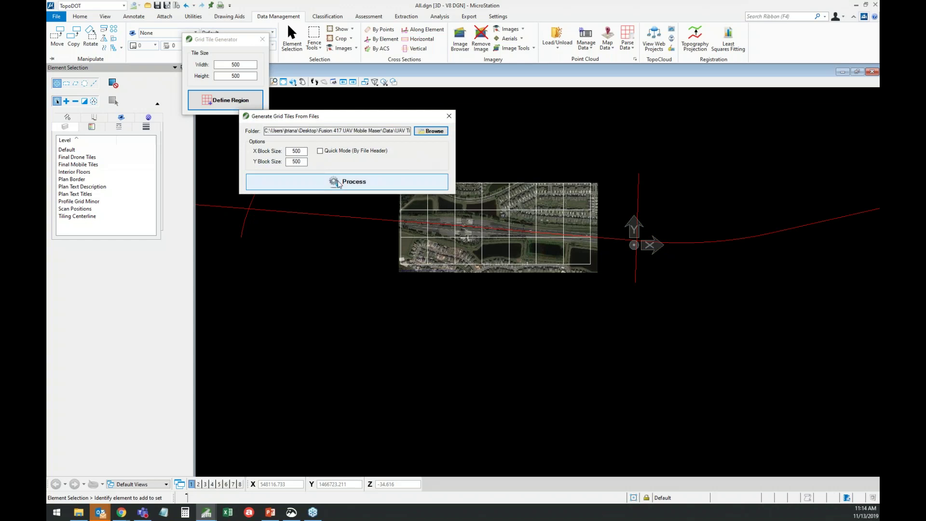
- Generate the grid tiles from the folder's files in Quick Mode with 500 X and Y block sizes, and select one tile to inspect
left_click(320, 151)
scroll(466, 356, "down", 2)
scroll(591, 300, "up", 1)
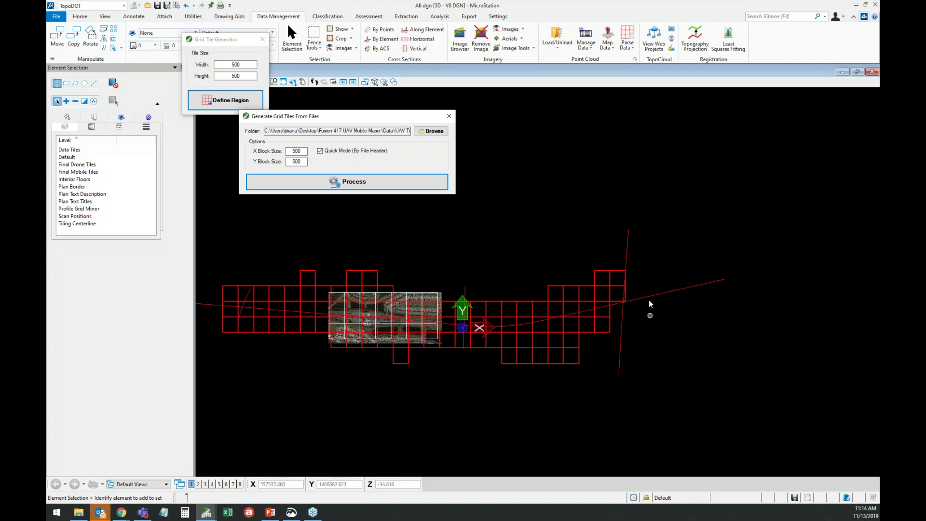
scroll(352, 357, "up", 1)
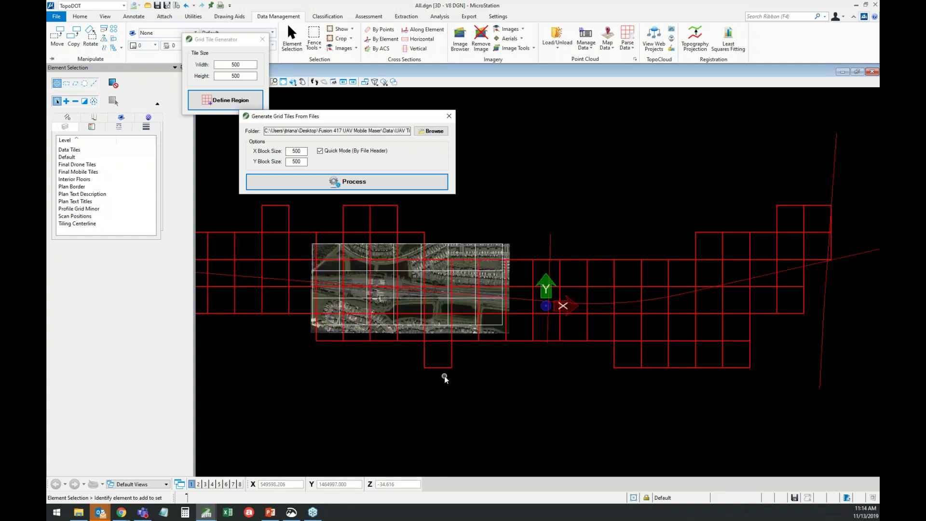
scroll(444, 375, "down", 1)
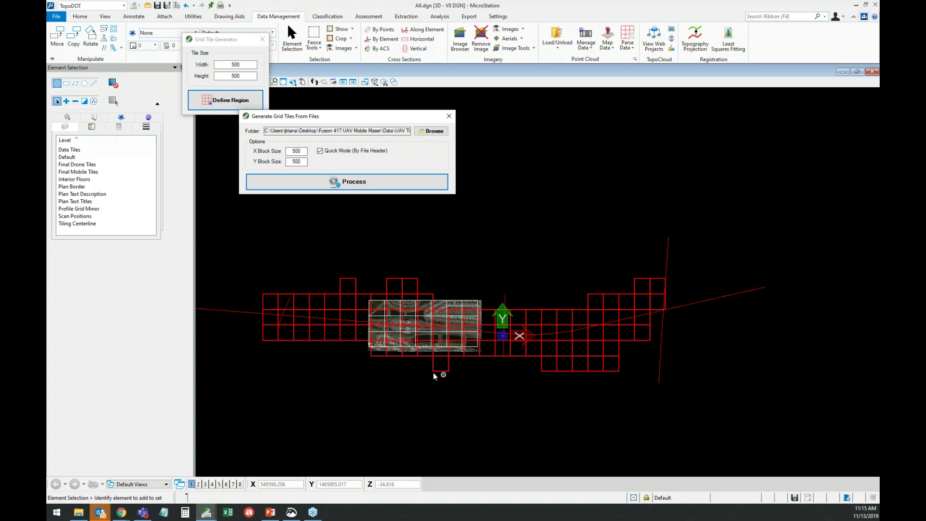
left_click(303, 293)
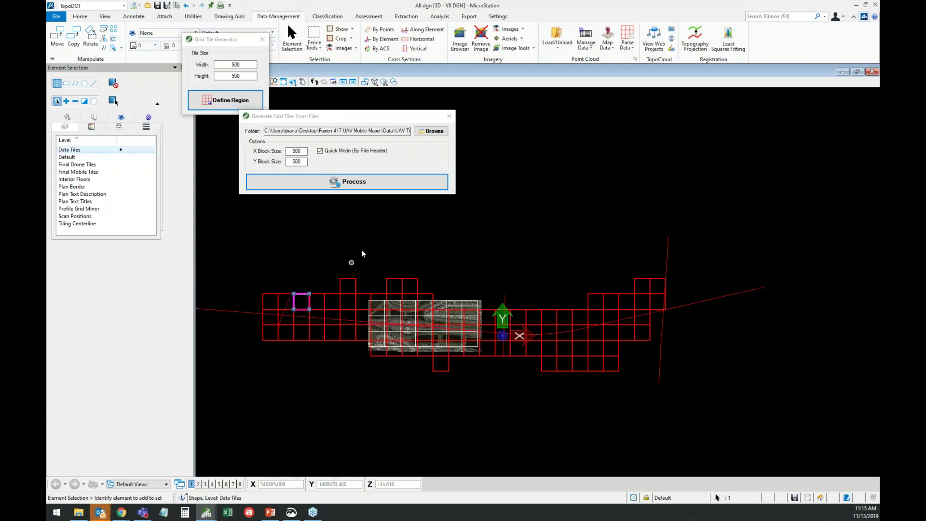
- Close both tile generator windows and undo the generated file-based and region-based tile grids
left_click(449, 115)
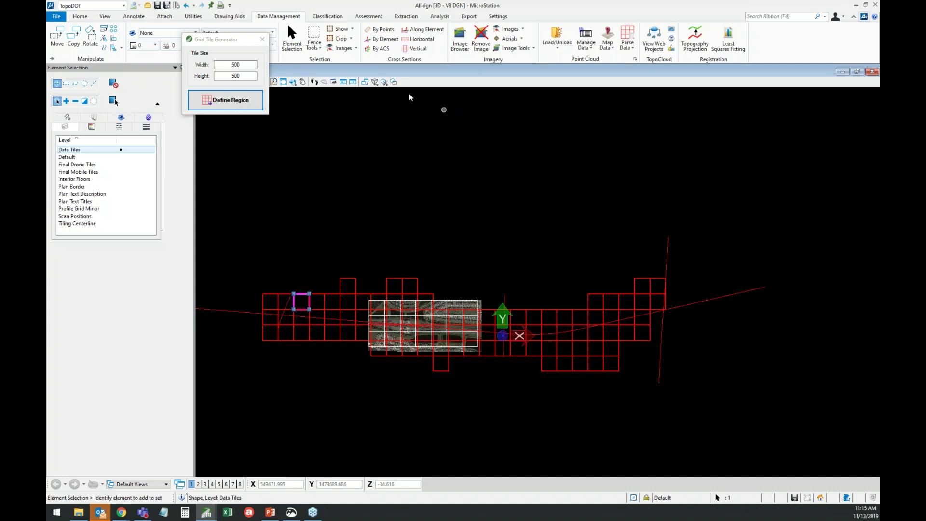
left_click(261, 40)
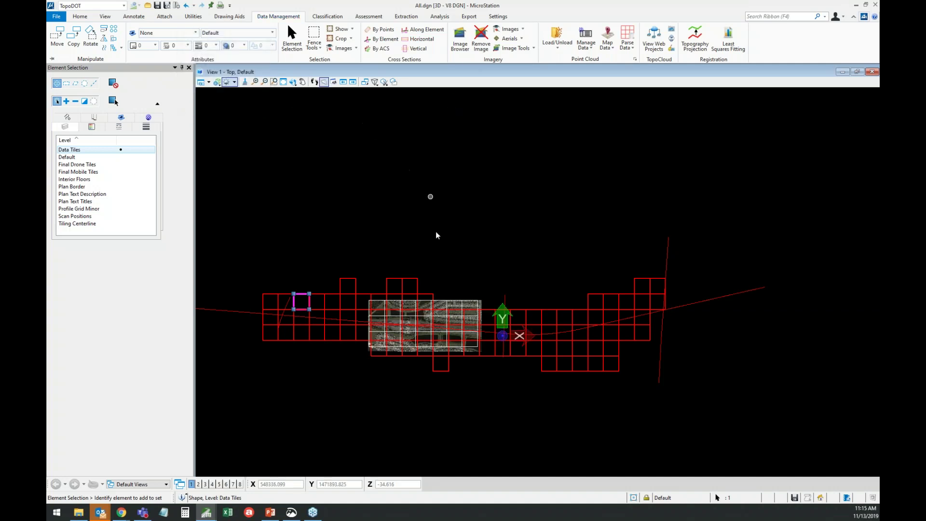
key("ctrl+z")
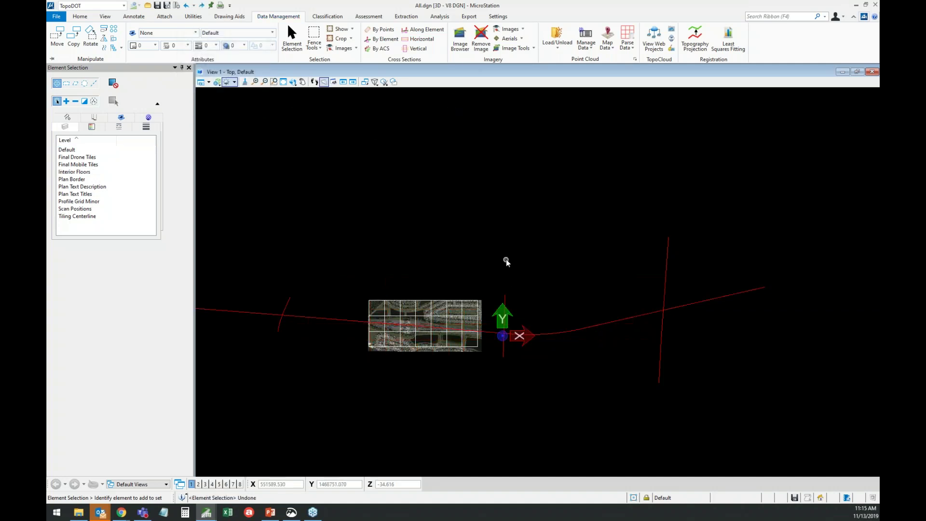
- Generate tiles along the main highway centerline with tile length 50, tile width 200 and 1 length segment
left_click(494, 334)
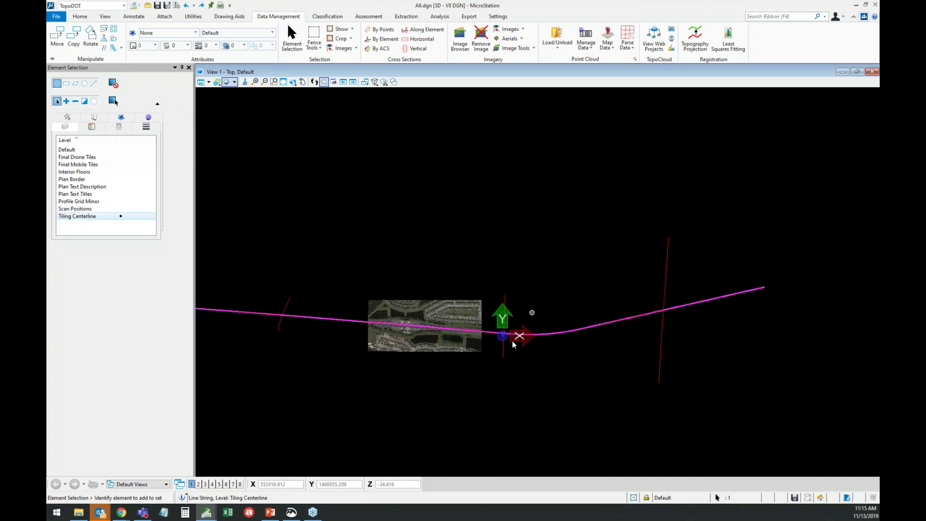
left_click(628, 44)
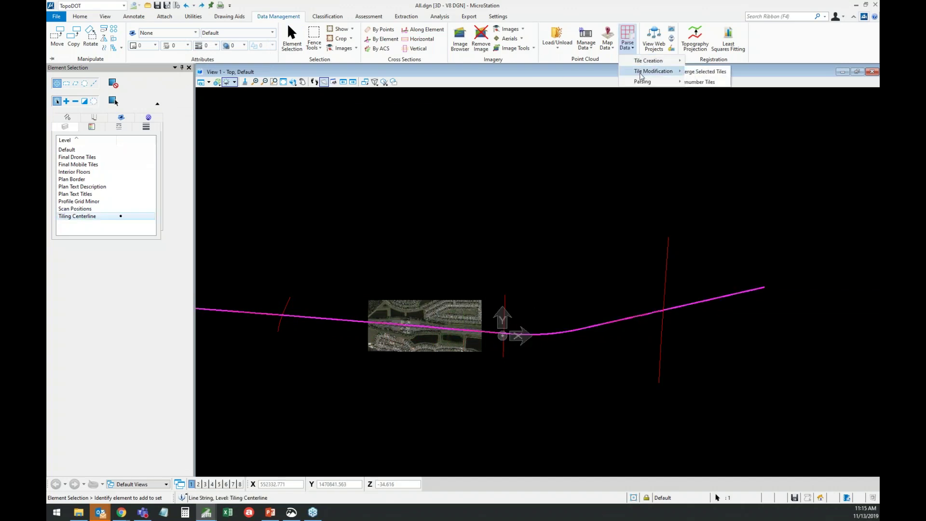
mouse_move(645, 66)
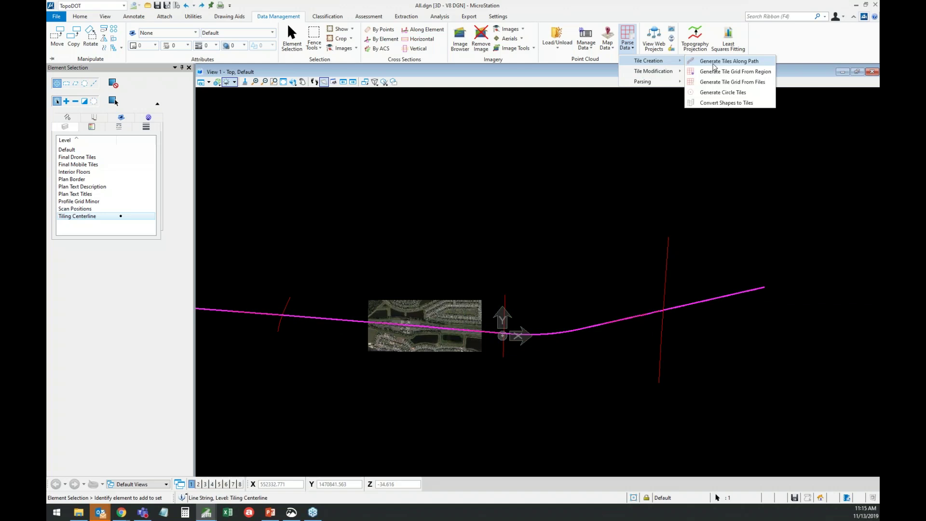
left_click(722, 61)
left_click(484, 287)
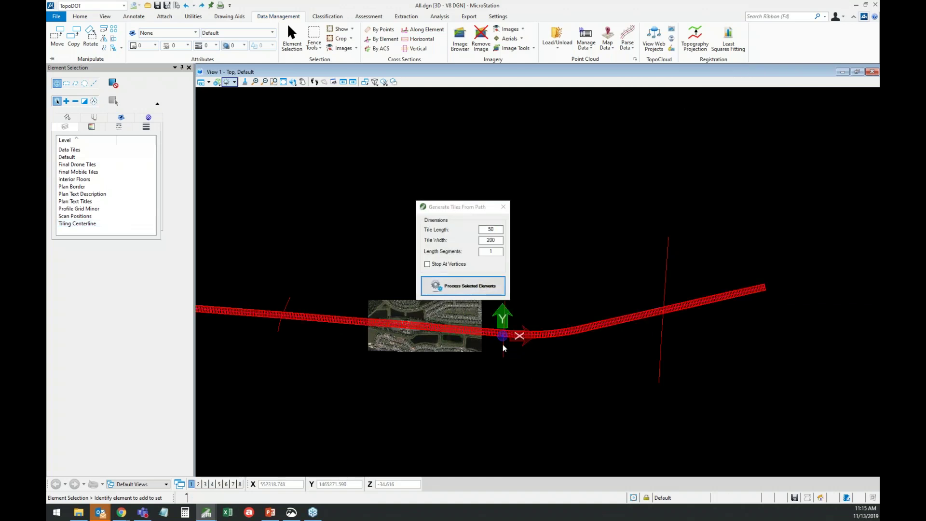
- Generate tiles of length 50 and width 200 along the line crossing the highway just east of the aerial image, and close the generator
scroll(504, 344, "up", 7)
left_click_drag(468, 211, 663, 171)
left_click(658, 246)
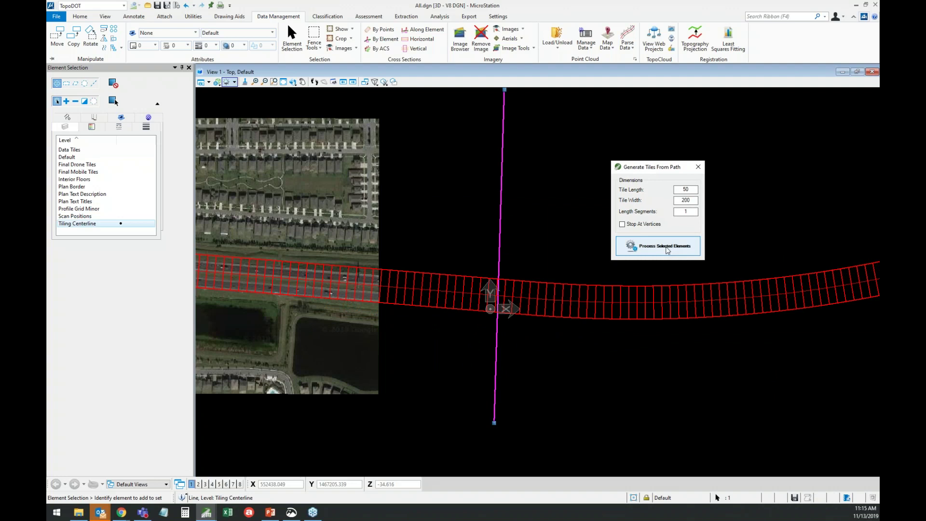
scroll(504, 296, "up", 2)
scroll(504, 297, "up", 5)
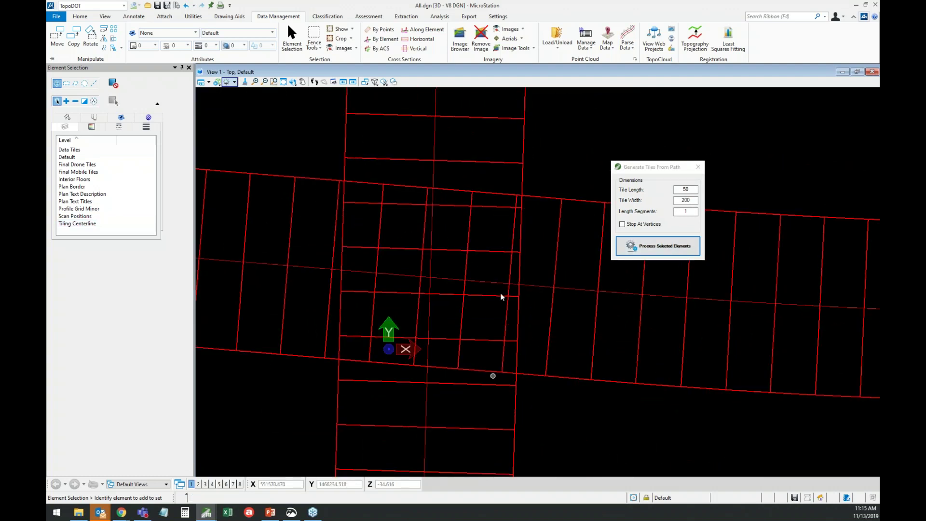
left_click(699, 167)
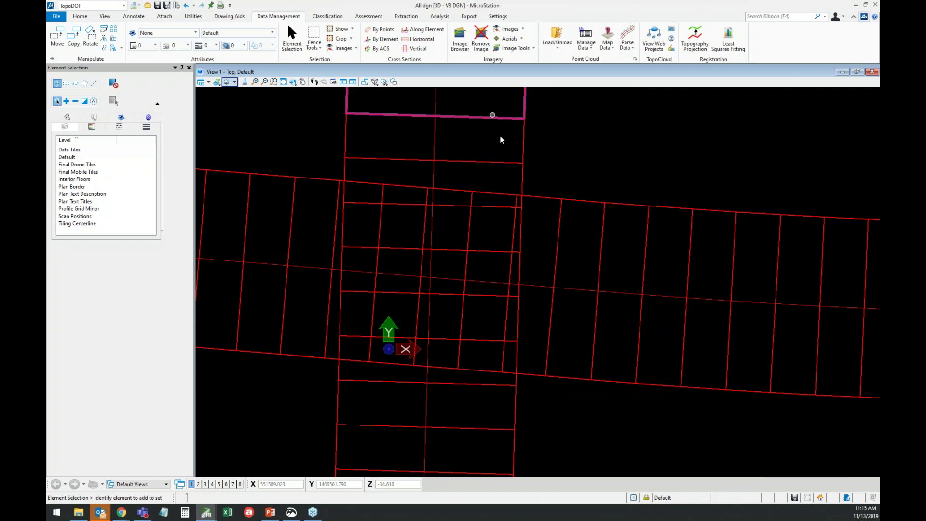
- Merge the overlapping data tiles at the crossing into one tile, leaving the tiling centerlines out of the selection
left_click(627, 42)
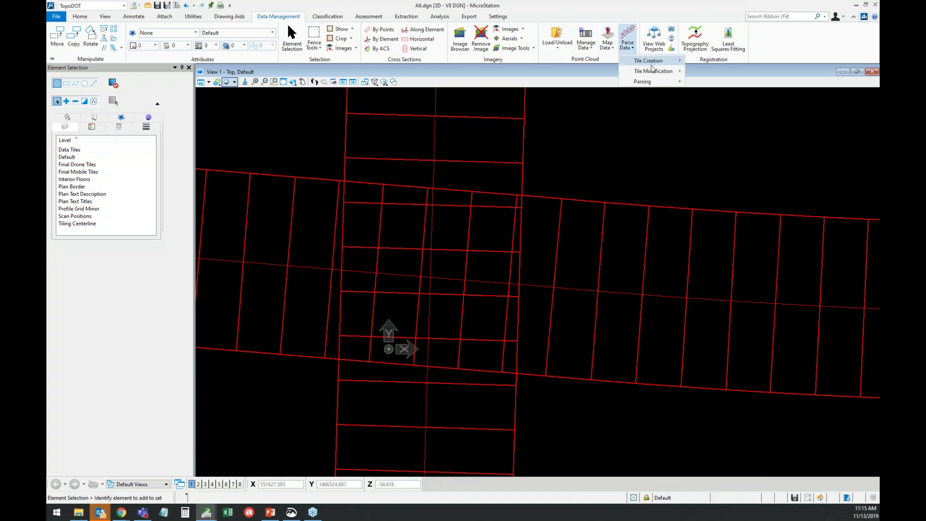
mouse_move(654, 66)
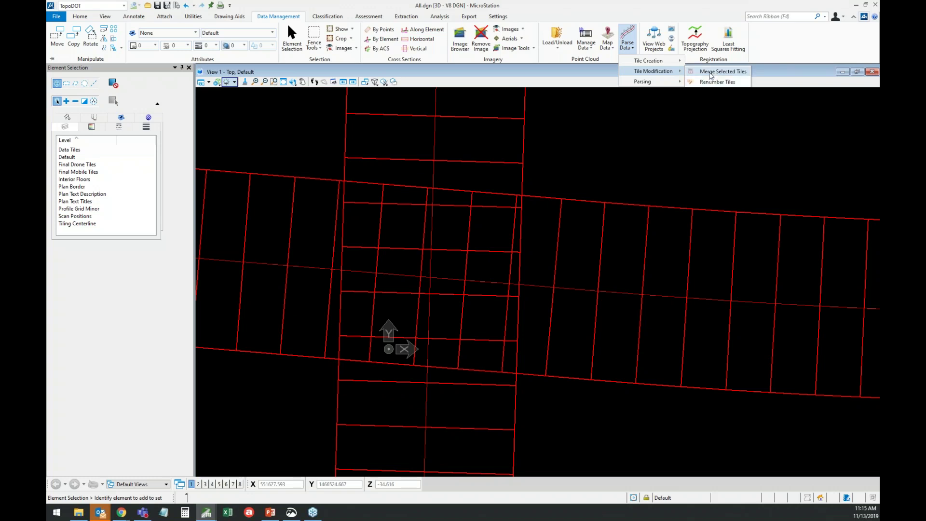
left_click(506, 201)
left_click_drag(495, 203, 357, 366)
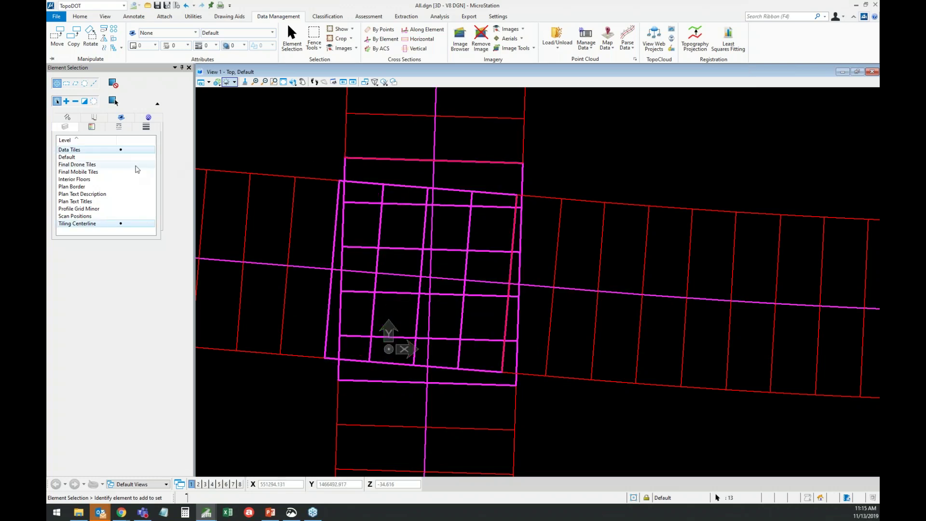
left_click(93, 223)
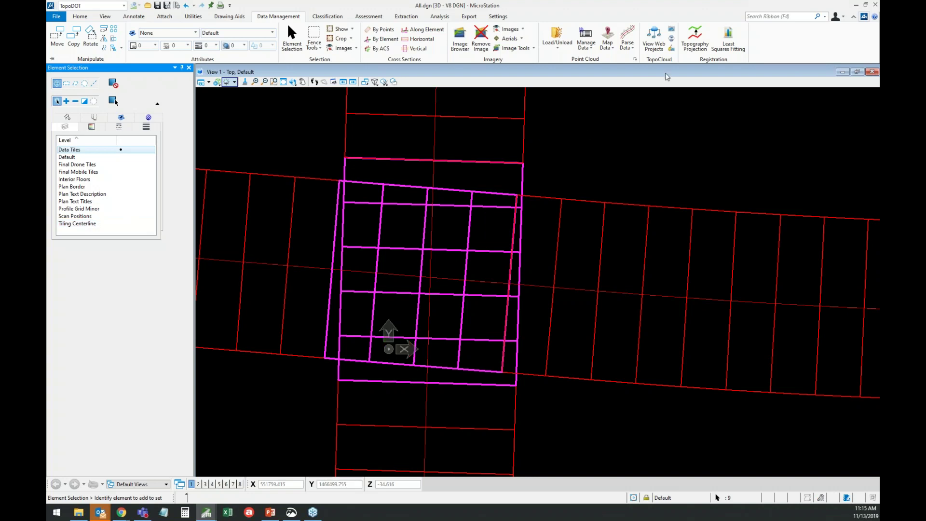
left_click(627, 42)
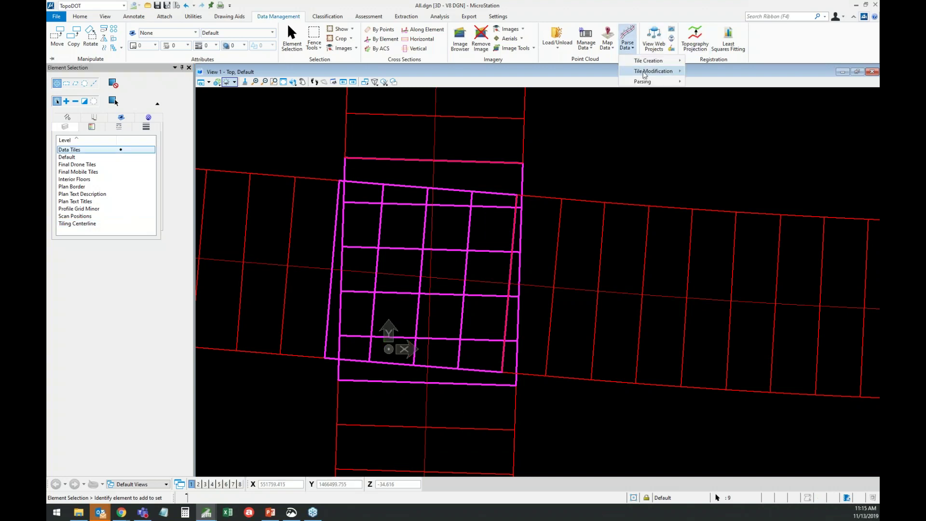
mouse_move(644, 75)
left_click(714, 72)
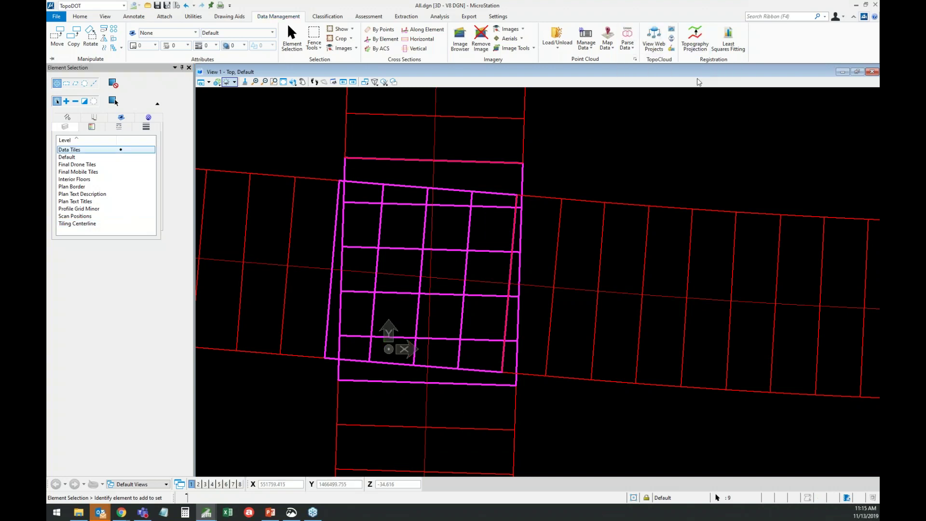
- Merge the remaining overlapping tile on the crossing's east side with the large crossing tile
left_click(489, 233)
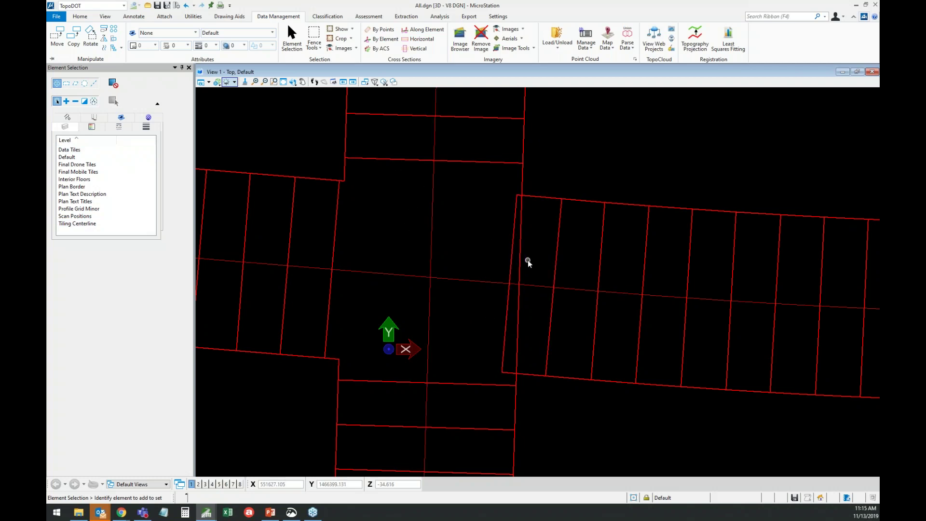
left_click(497, 268)
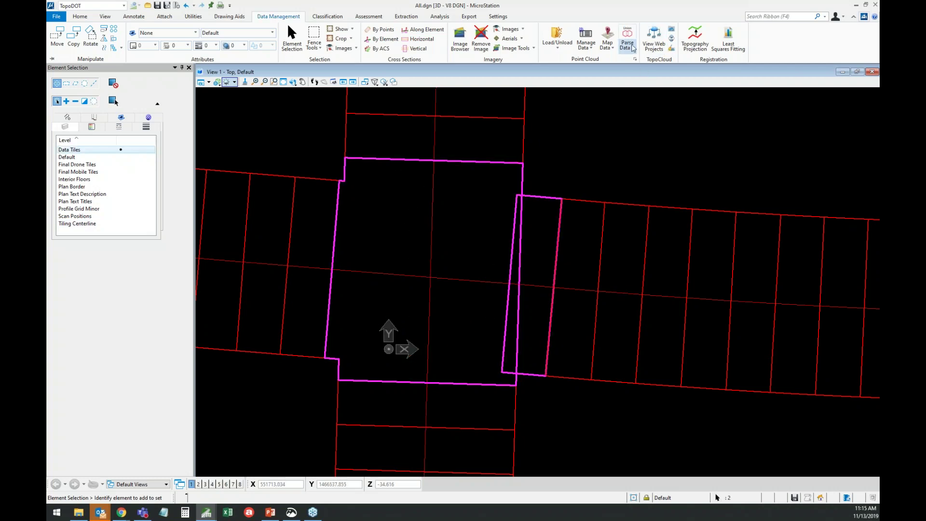
left_click(483, 236)
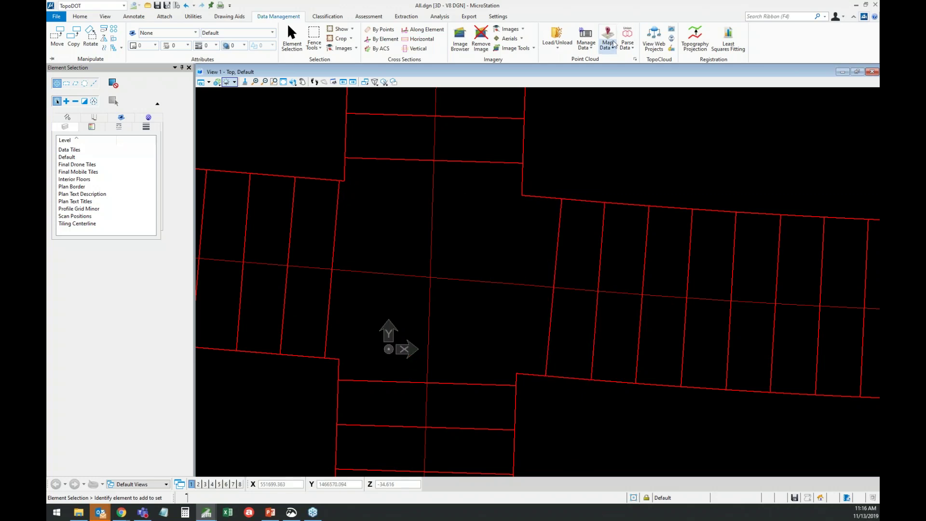
scroll(407, 196, "down", 2)
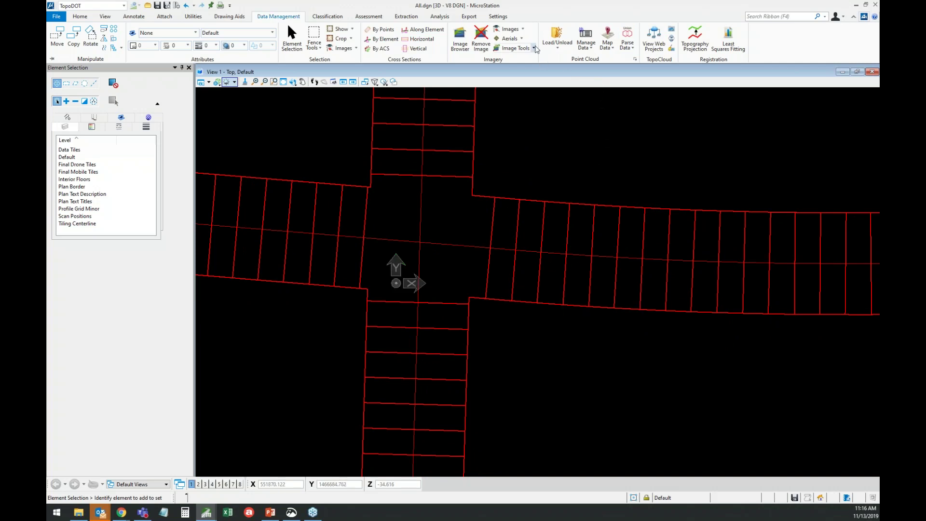
- Open the Batch Image Merger for TopoDOT image projects from the Image Browser
left_click(460, 39)
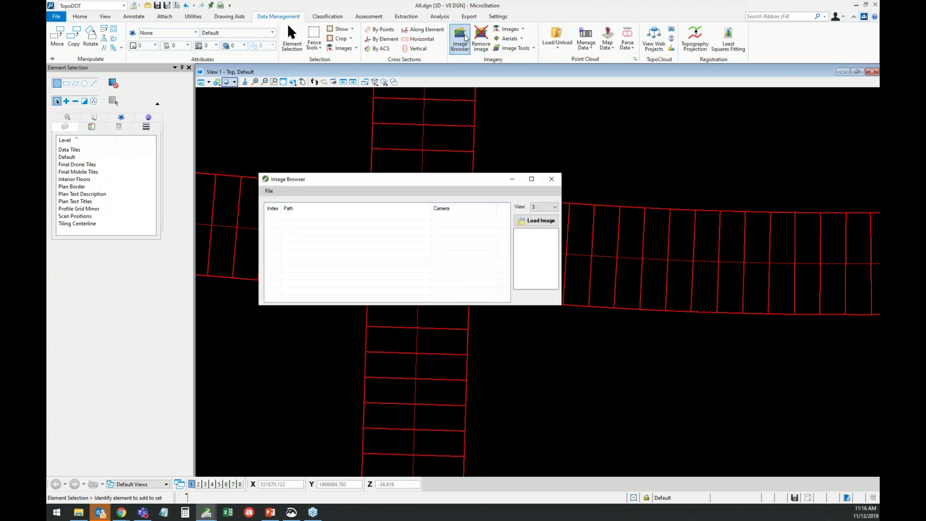
left_click(268, 192)
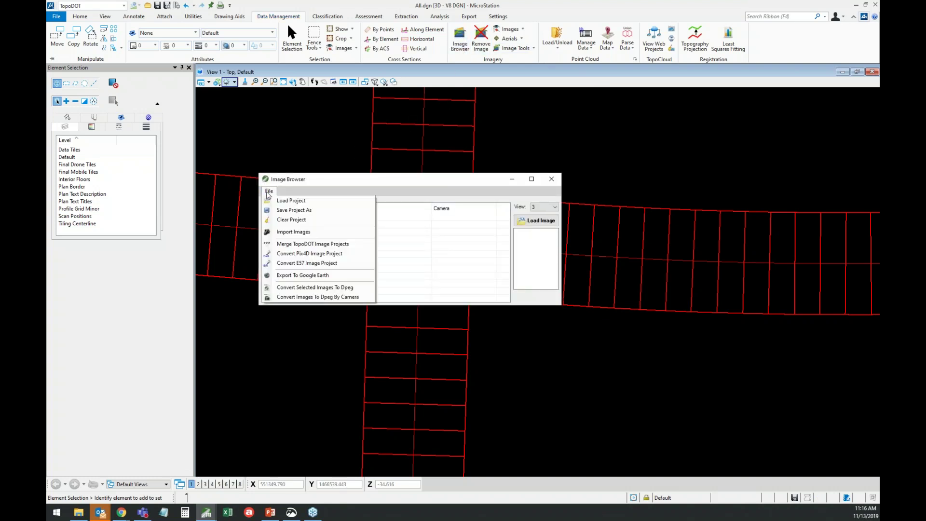
left_click(345, 245)
left_click_drag(423, 252, 438, 163)
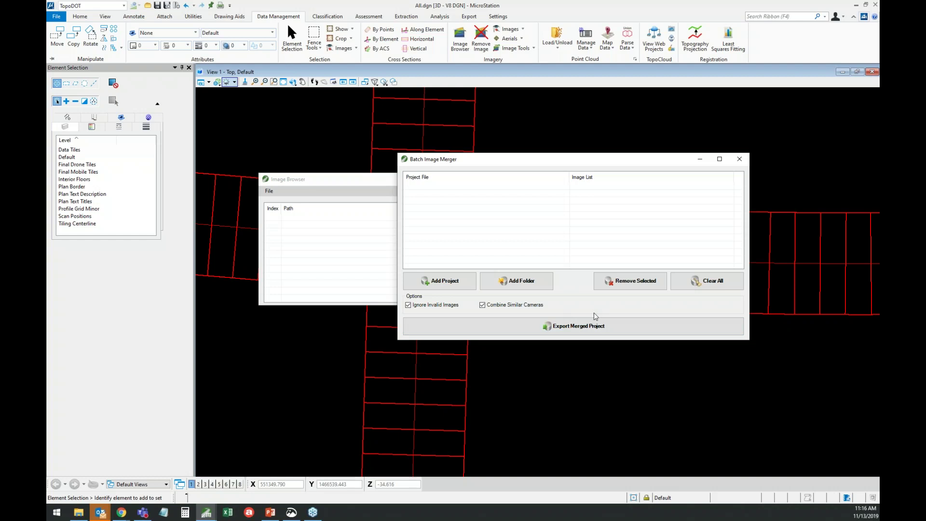
- Add the image project CFX_SR417_112818.TopoDOT.iprj from the Images folder LB_Camera5_0 112818 to the merge list
left_click(457, 285)
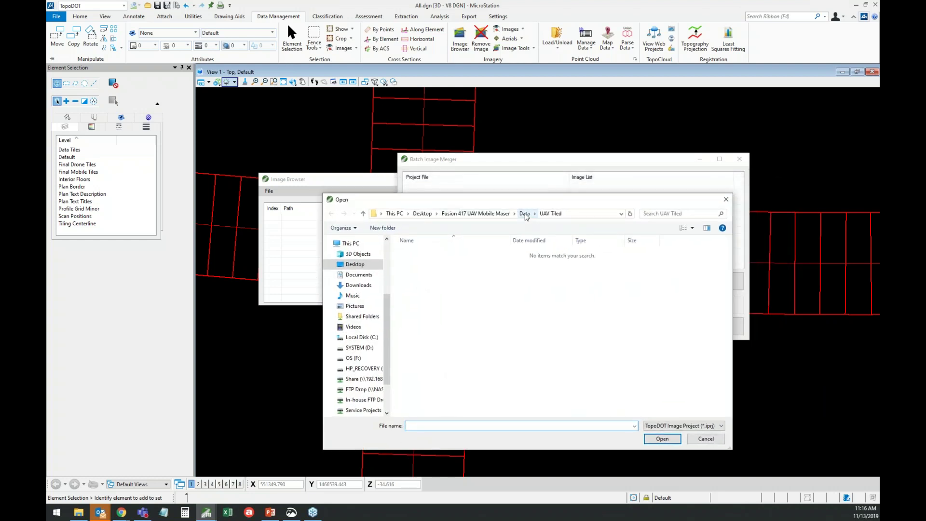
left_click(495, 214)
double_click(442, 263)
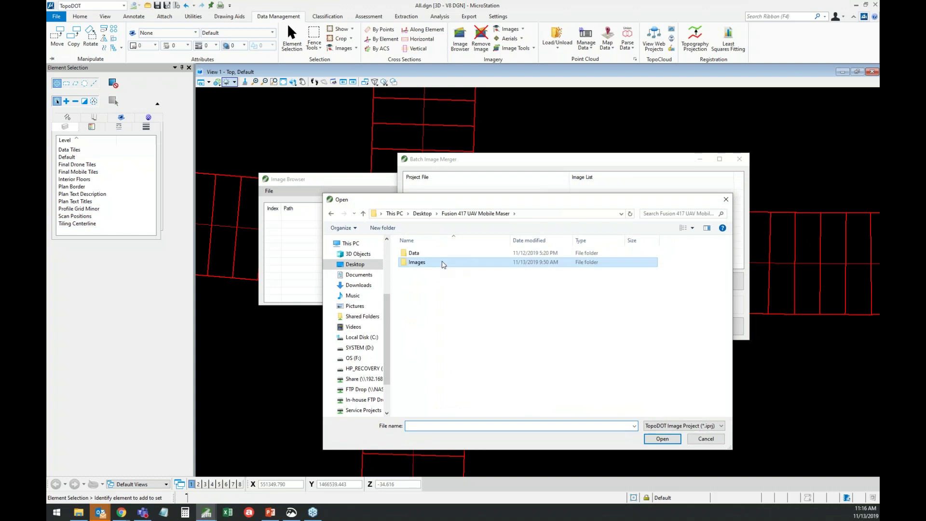
double_click(448, 252)
left_click(450, 381)
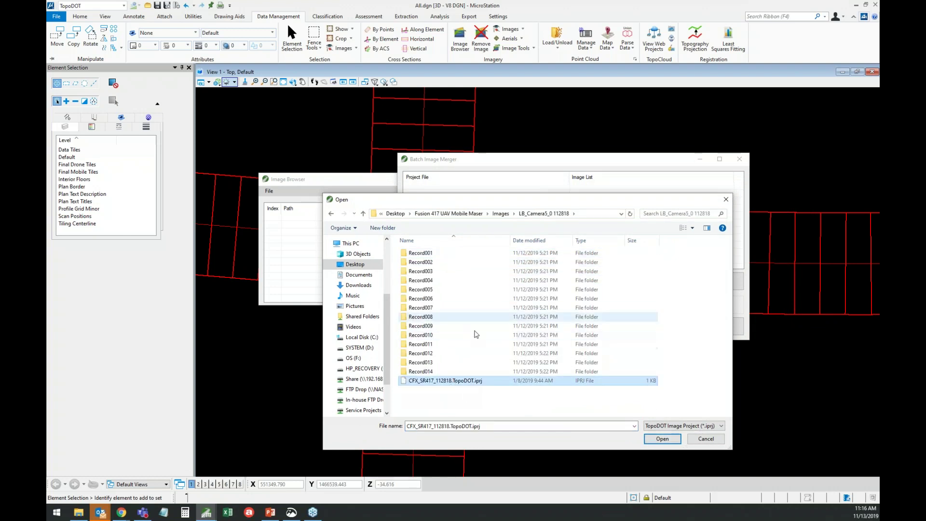
left_click(662, 444)
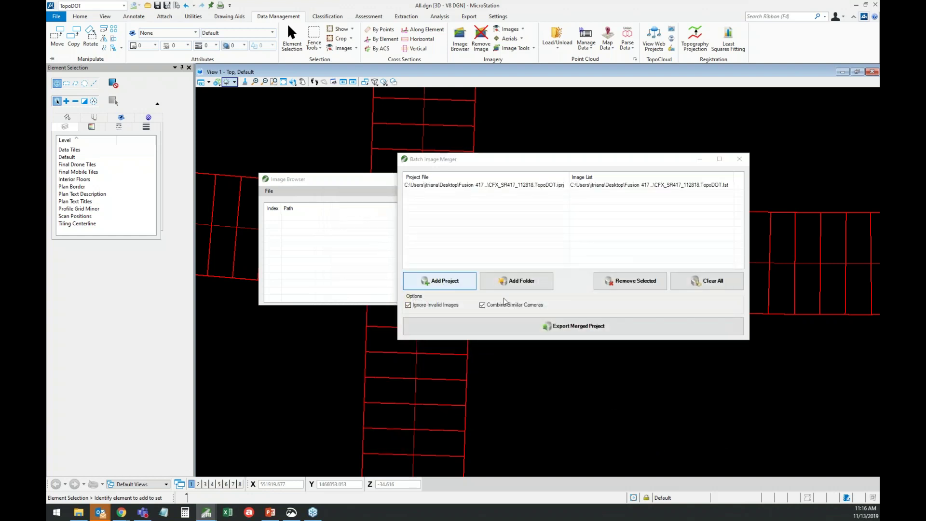
- Add the image project CFX_SR417_112918.TopoDOT.iprj from the folder LB_Camera5_0 112918 to the merge list
left_click(449, 278)
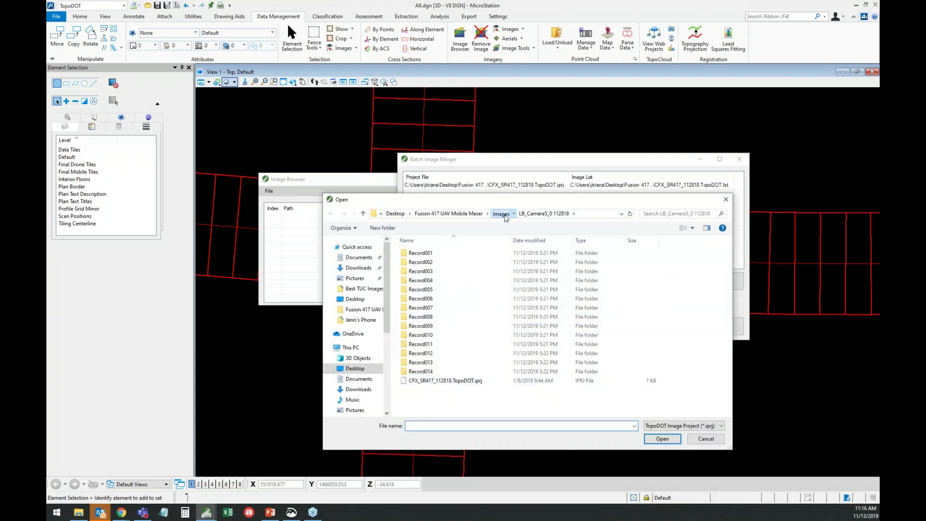
left_click(501, 213)
double_click(451, 263)
scroll(457, 375, "down", 5)
scroll(457, 374, "down", 10)
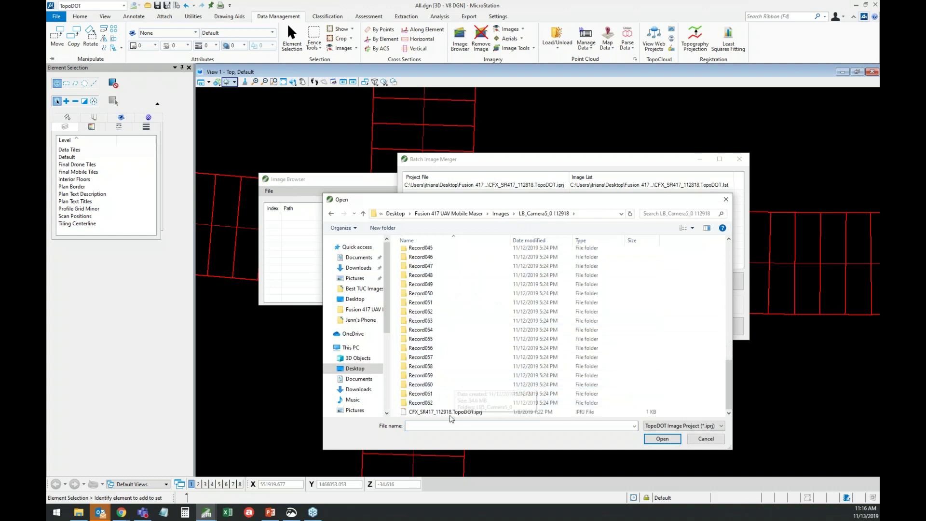
left_click(452, 412)
left_click(664, 440)
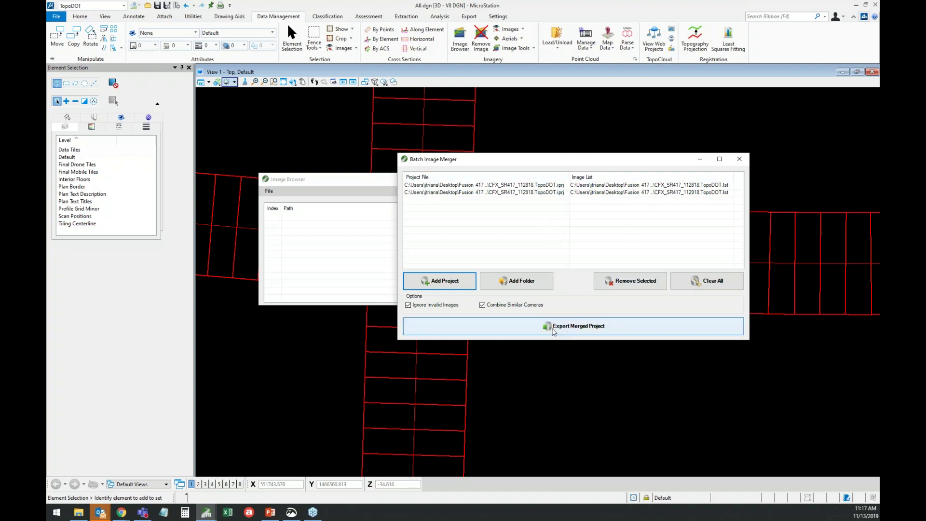
- Export the merged image project to the Images folder under the name Image proj
left_click(553, 328)
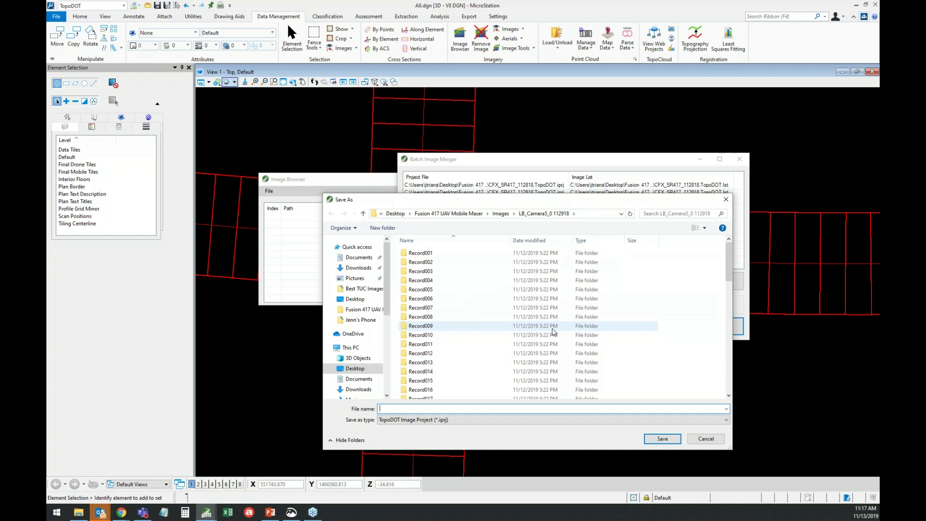
left_click(501, 213)
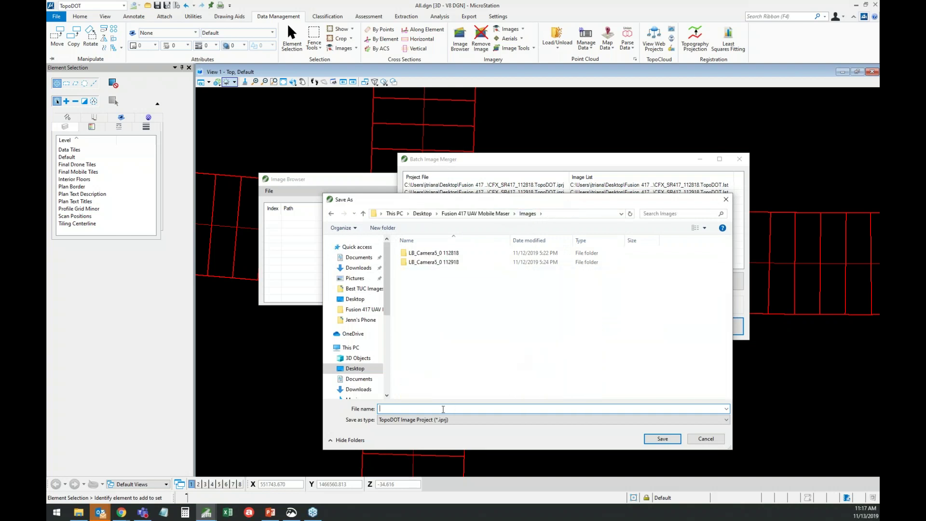
type("Image proj")
left_click(663, 438)
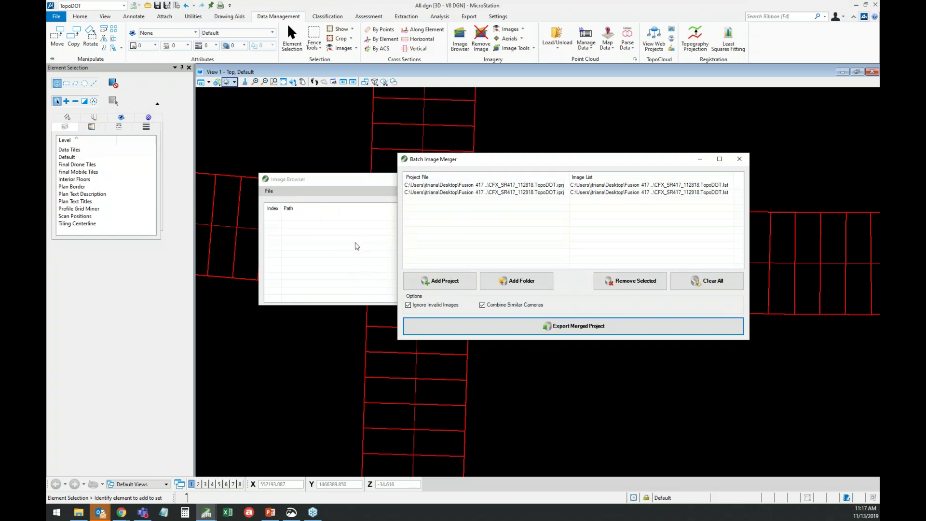
left_click(358, 244)
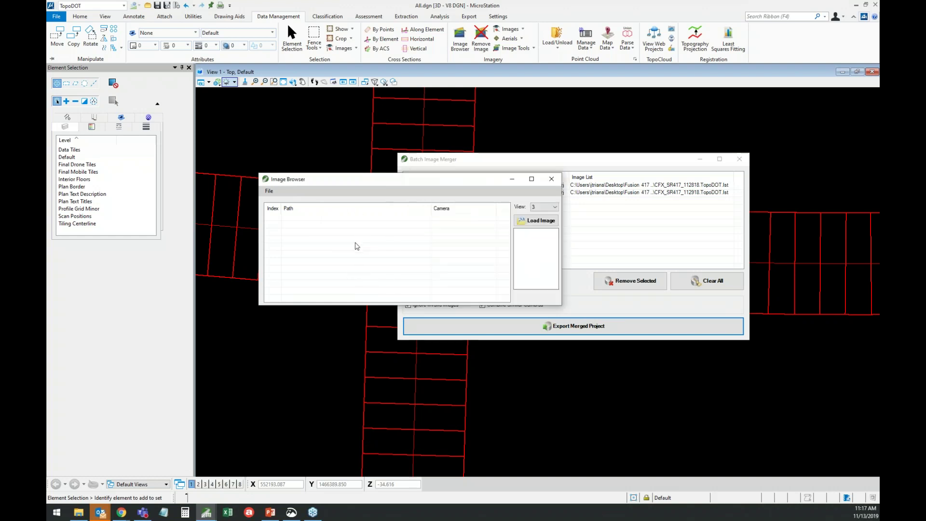
left_click(268, 192)
left_click(289, 201)
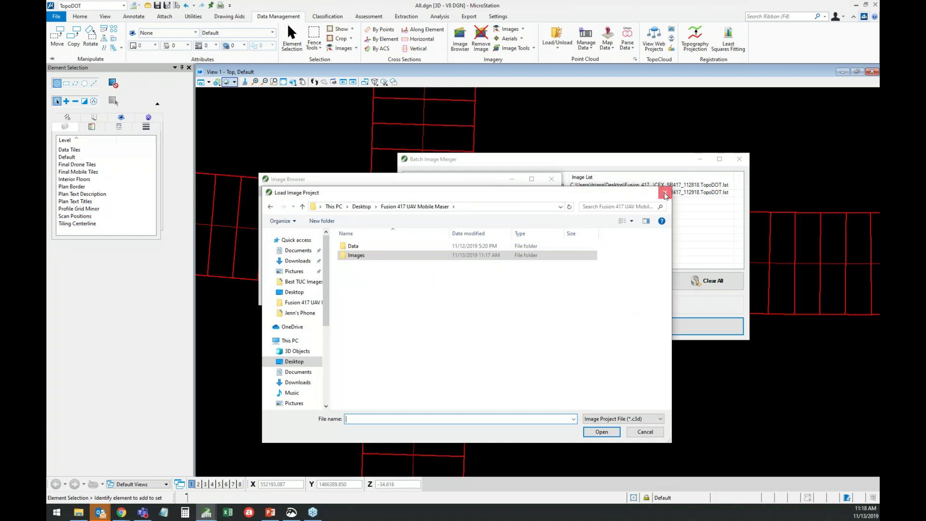
left_click(665, 192)
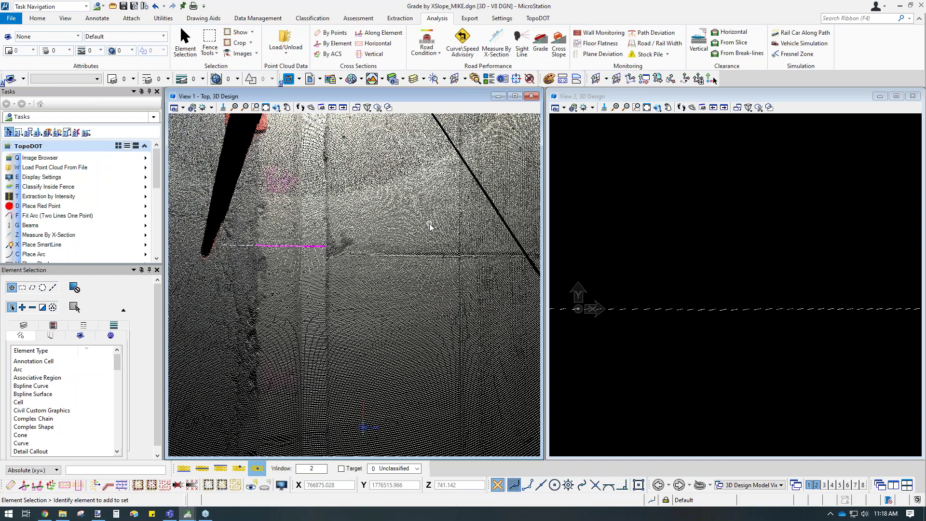
- Place a Percent Grade measurement about 4.13 long lengthwise on the pavement beside the grass, using Measure By X-Section
middle_click_drag(401, 169, 358, 270)
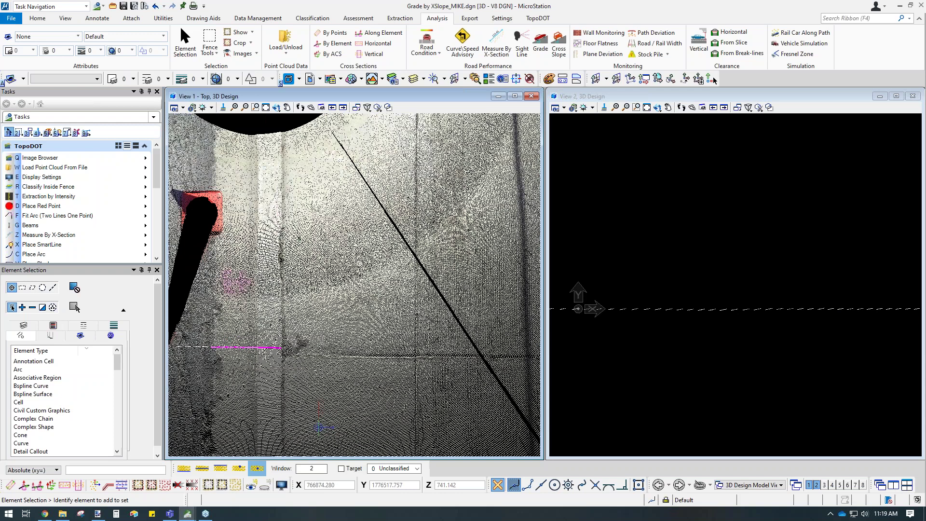
middle_click_drag(390, 163, 363, 247)
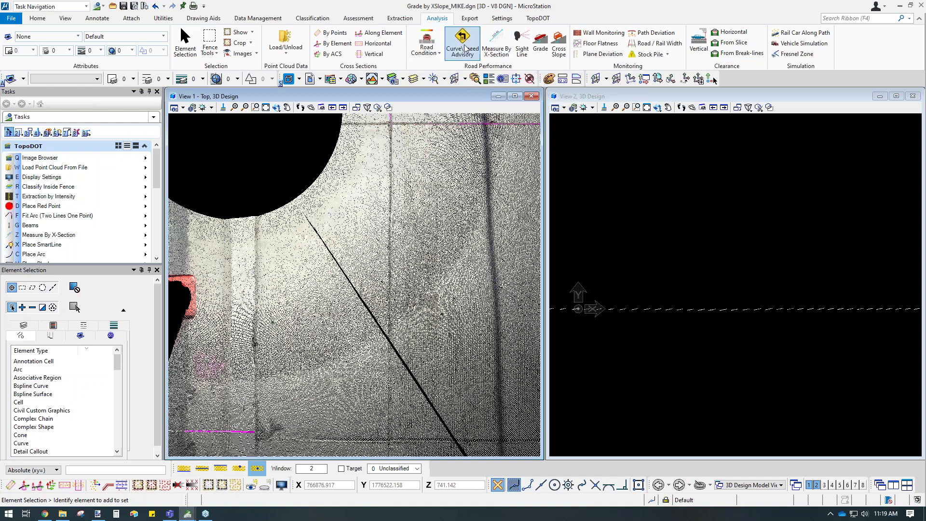
left_click(498, 46)
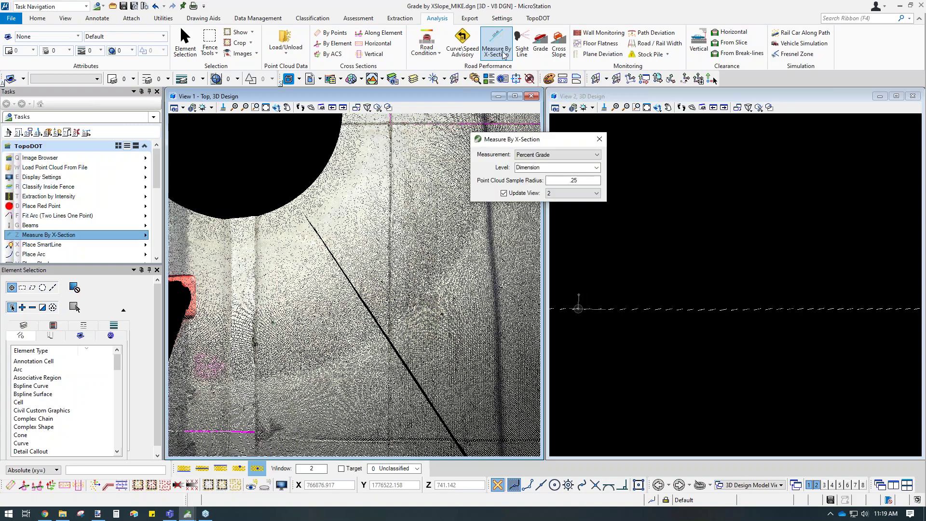
scroll(339, 332, "down", 2)
middle_click_drag(375, 192, 334, 330)
middle_click_drag(355, 208, 300, 370)
middle_click_drag(241, 228, 308, 278)
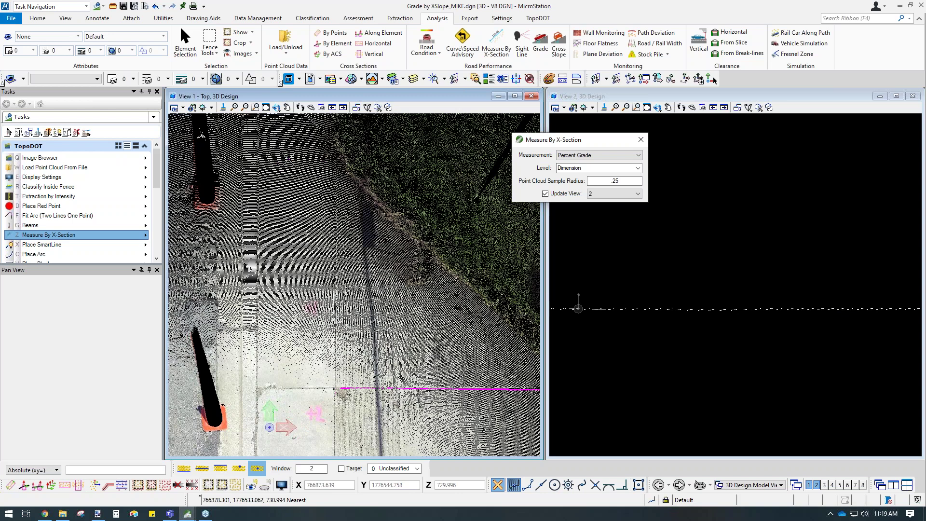
scroll(296, 169, "up", 3)
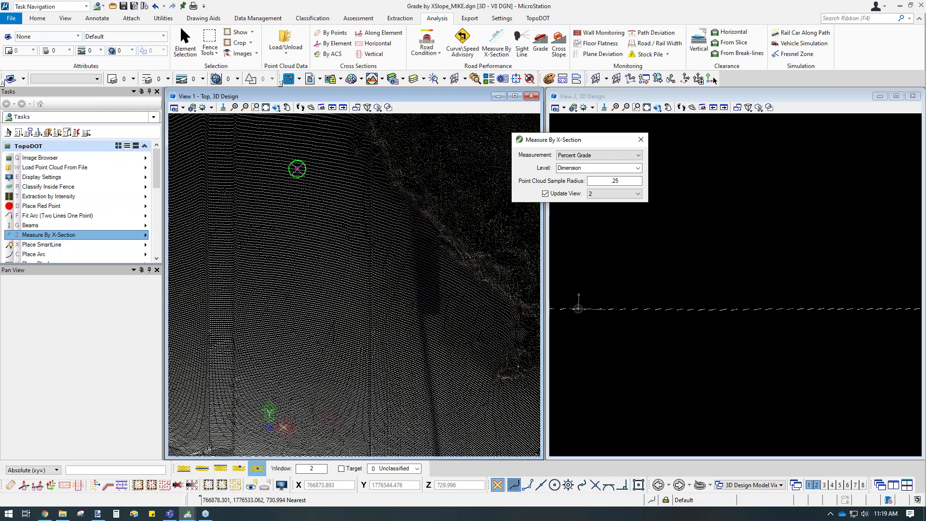
left_click(297, 169)
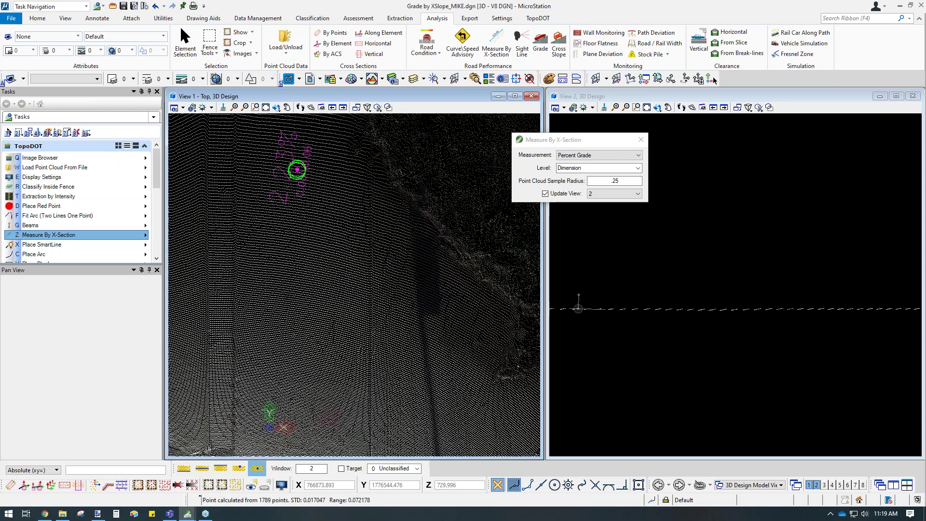
scroll(289, 312, "up", 2)
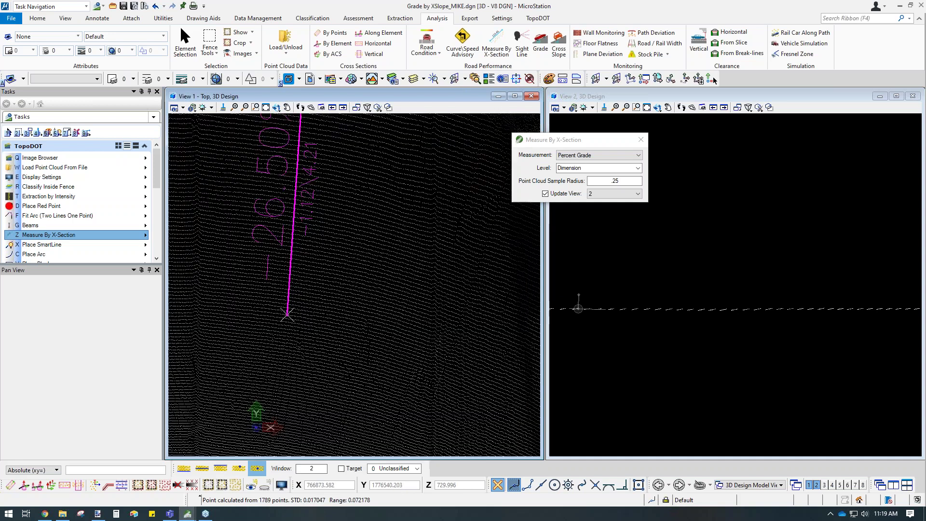
middle_click_drag(308, 290, 315, 381)
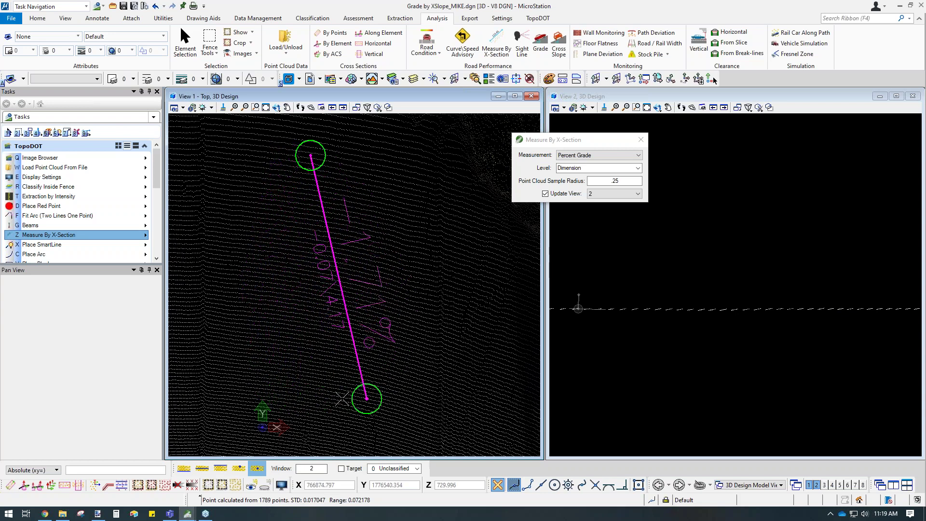
left_click(318, 402)
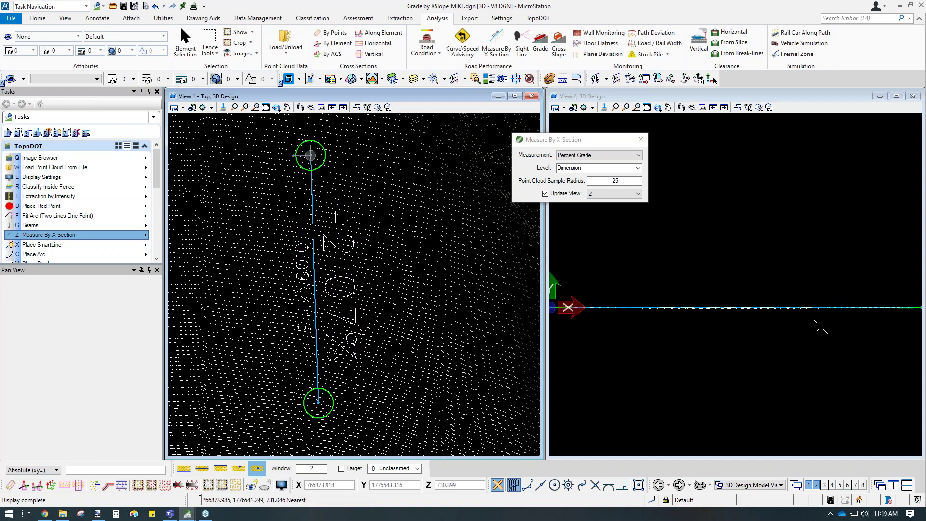
- Place a Percent Grade measurement about 4.64 long inward from the left edge of the rectangular ramp outline, near its upper end
left_click(610, 155)
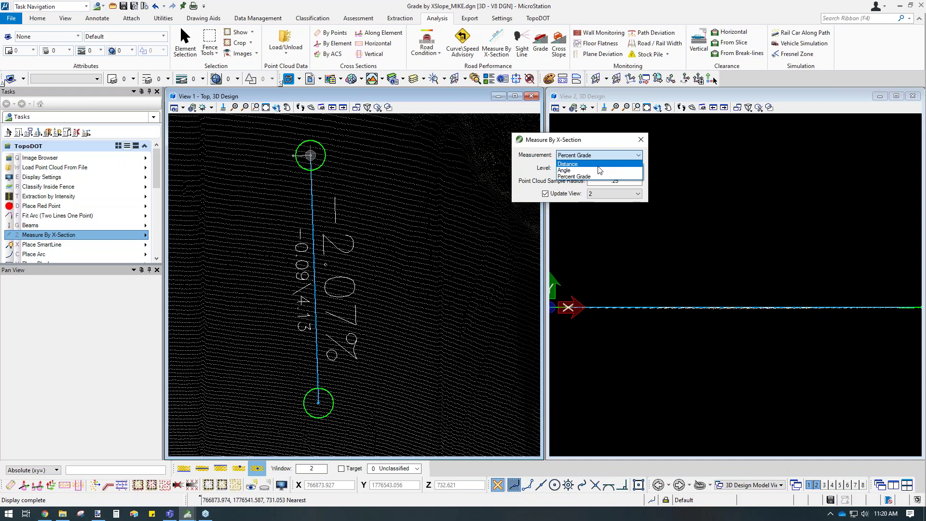
left_click(590, 177)
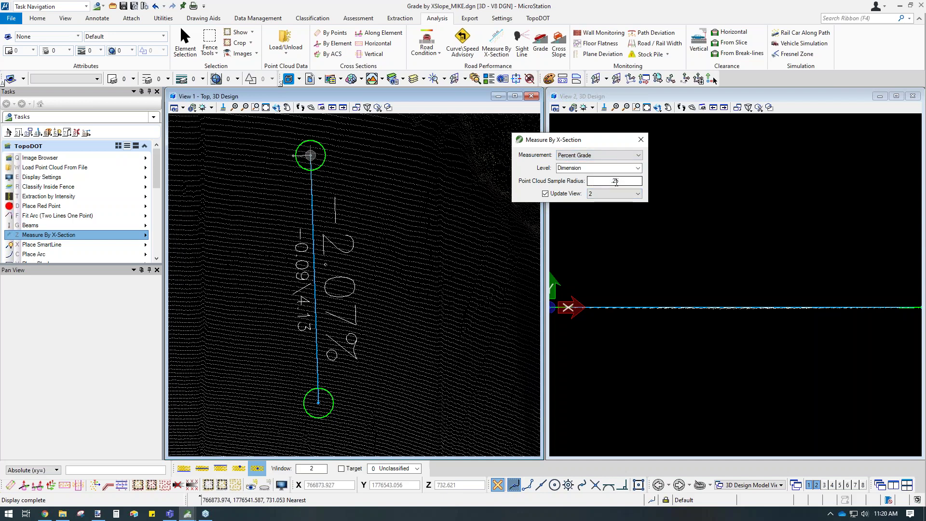
scroll(241, 180, "down", 2)
middle_click_drag(365, 342, 357, 288)
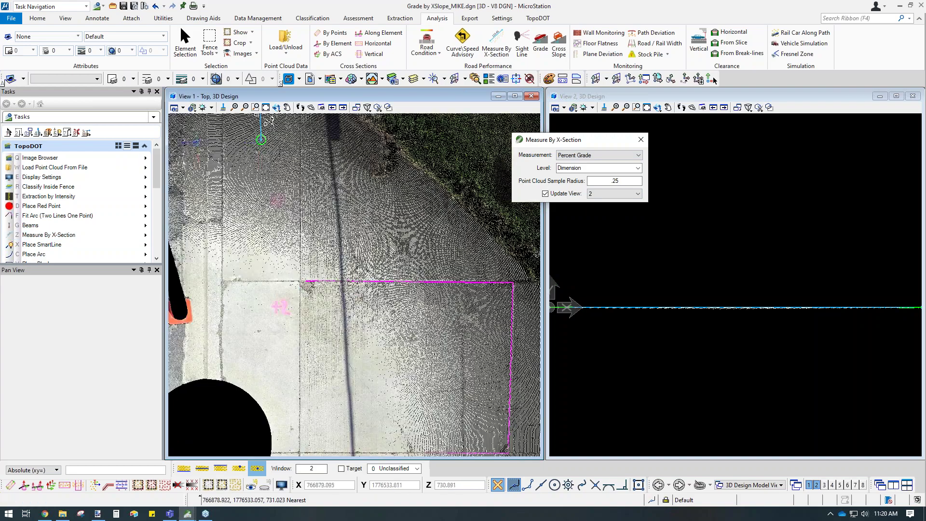
scroll(364, 266, "up", 3)
middle_click_drag(327, 340, 279, 259)
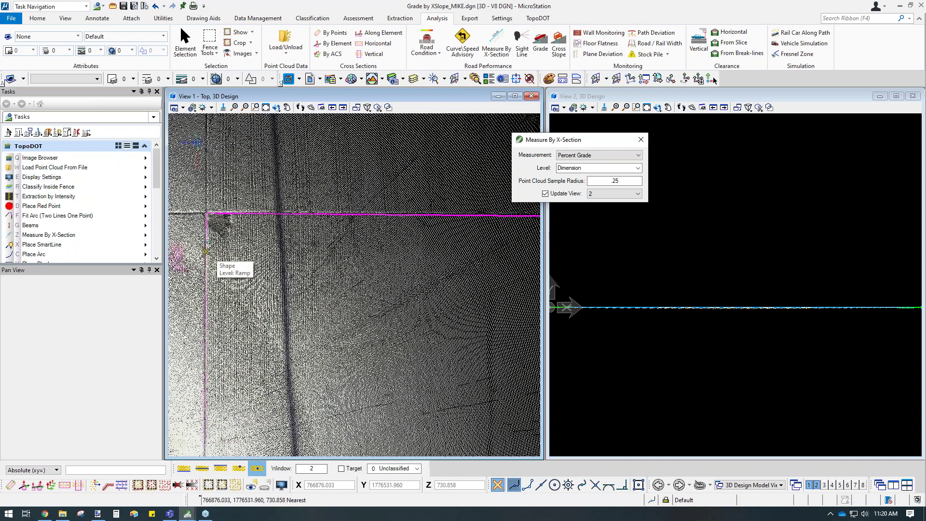
left_click(205, 263)
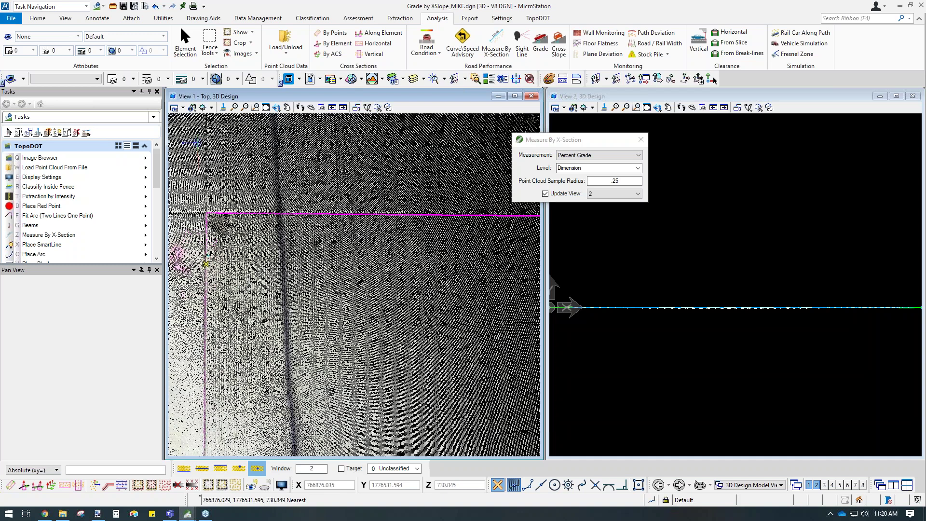
middle_click_drag(420, 271, 301, 238)
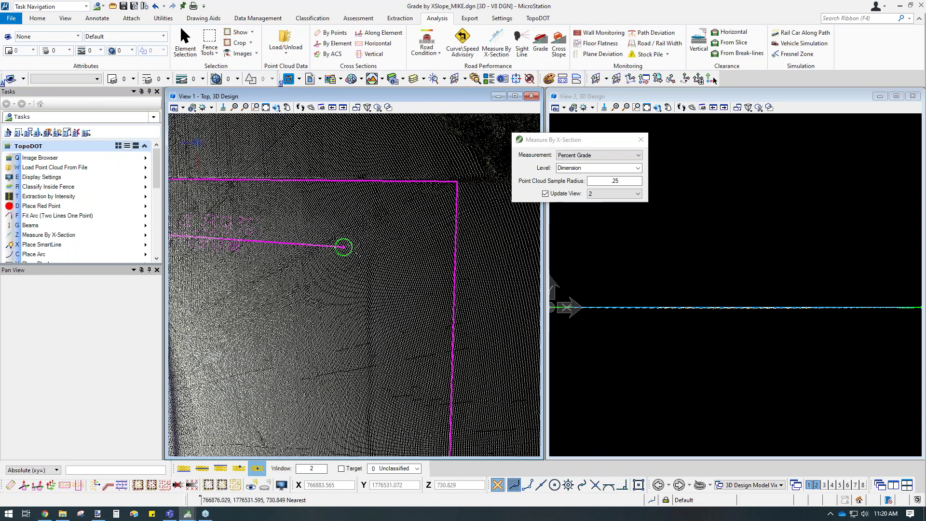
left_click(405, 270)
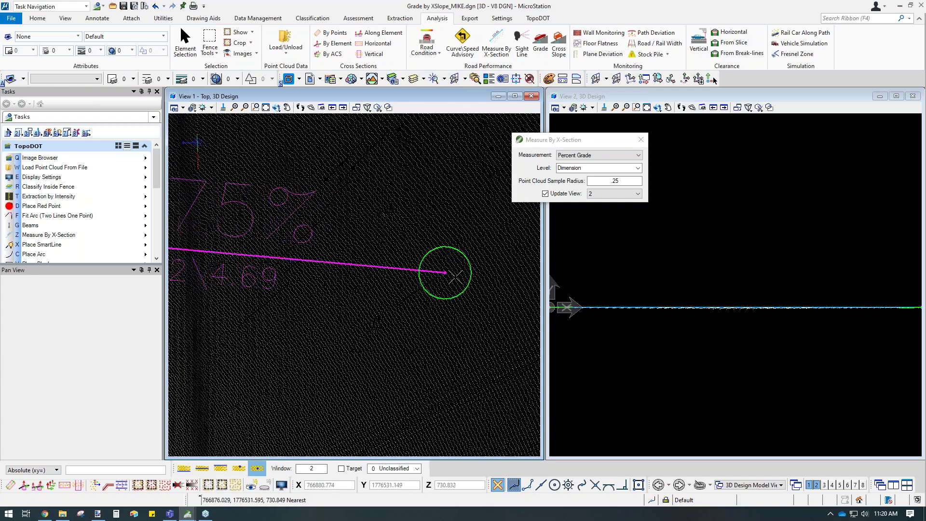
scroll(456, 277, "down", 1)
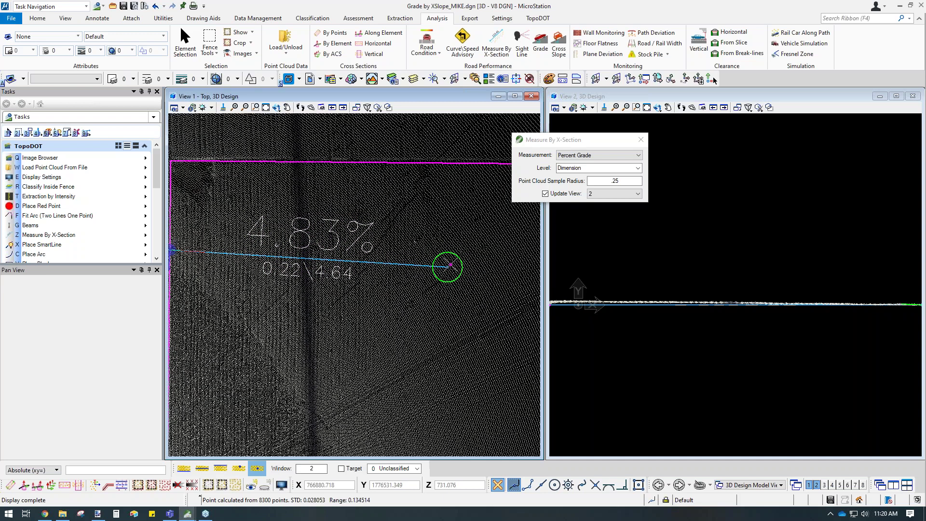
- Place another Percent Grade measurement across the full width of the rectangular ramp outline, about halfway down, and end the measuring command
scroll(444, 264, "down", 1)
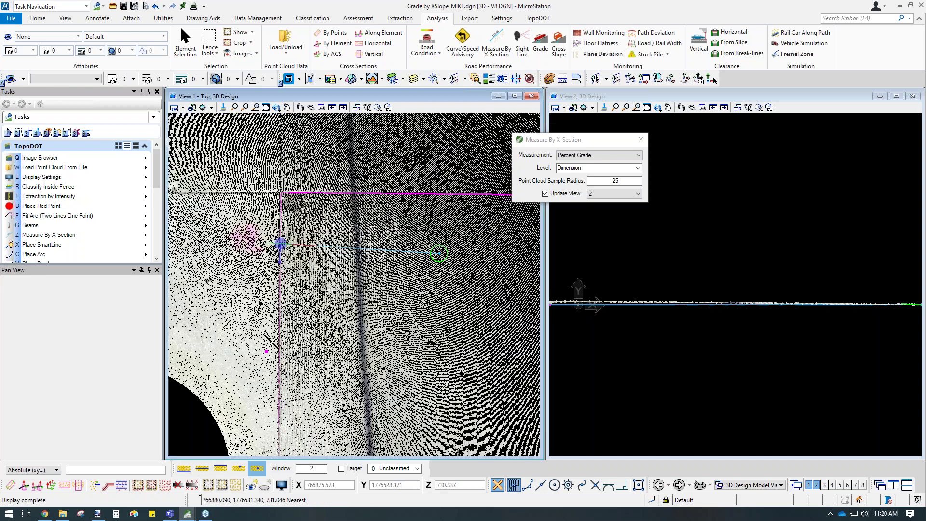
scroll(274, 337, "down", 1)
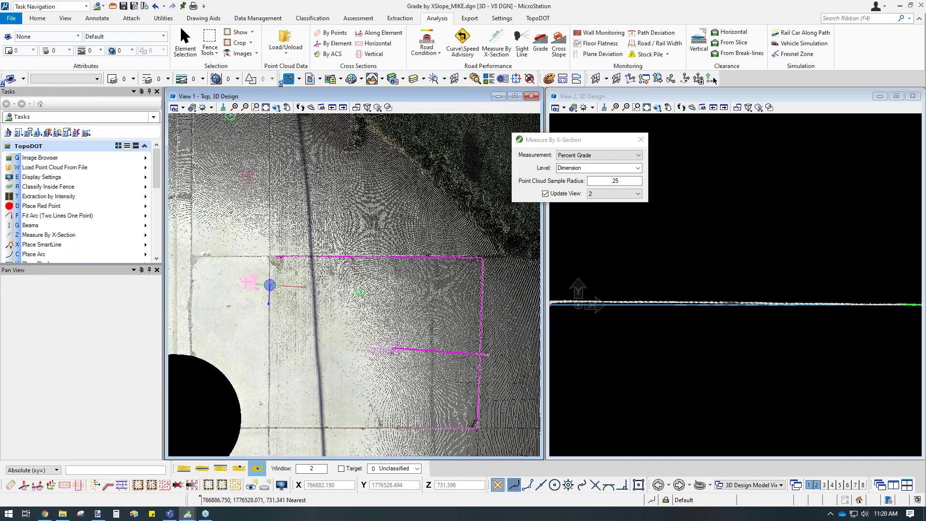
left_click(480, 351)
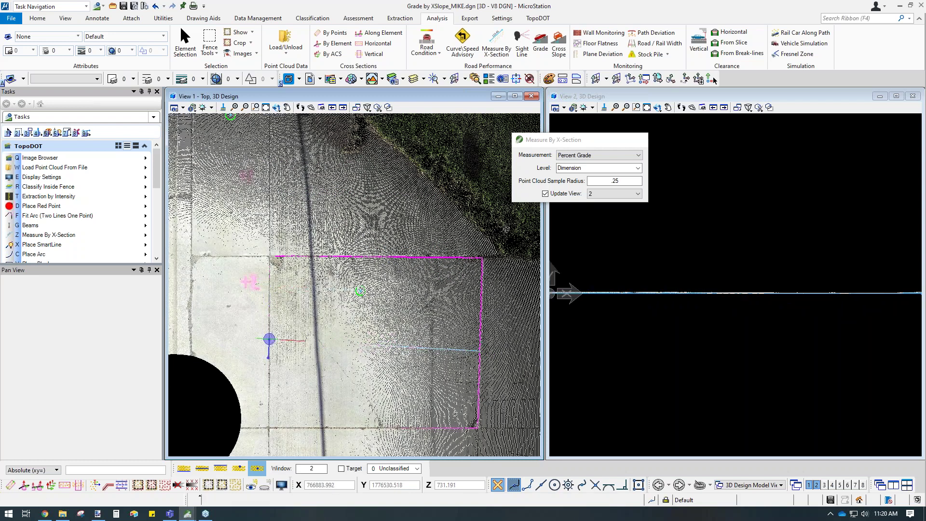
key("Escape")
- Cut a cross-section by points along the short proposed ramp line further down the pavement and inspect its profile in View 2
middle_click_drag(394, 377, 418, 335)
scroll(417, 337, "down", 2)
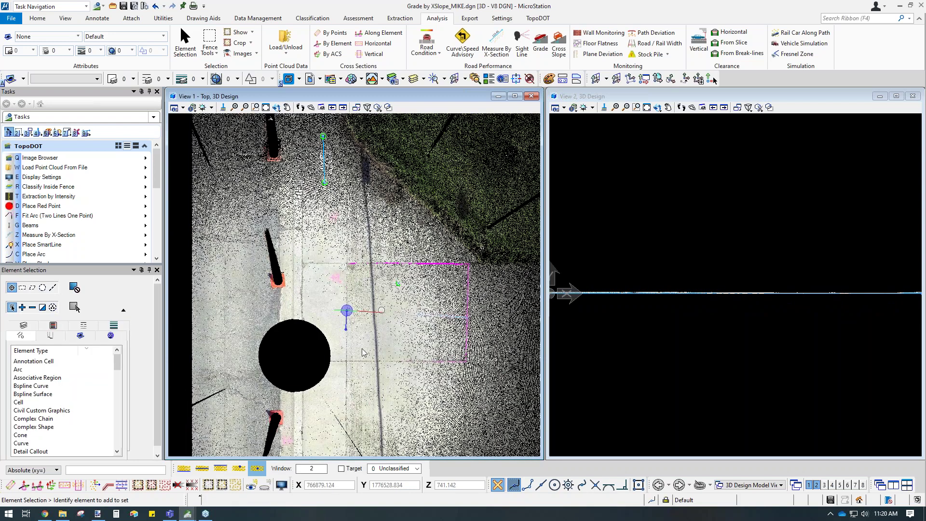
middle_click_drag(359, 360, 358, 262)
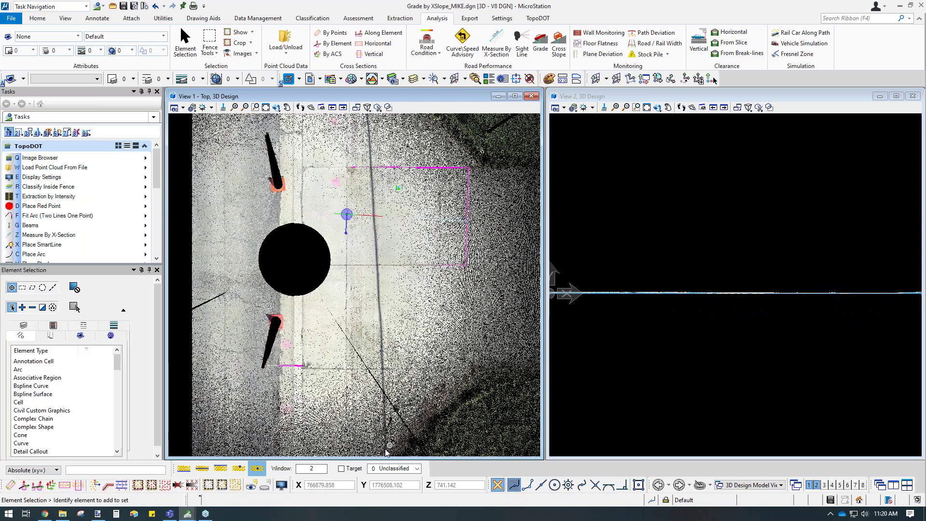
scroll(303, 381, "up", 4)
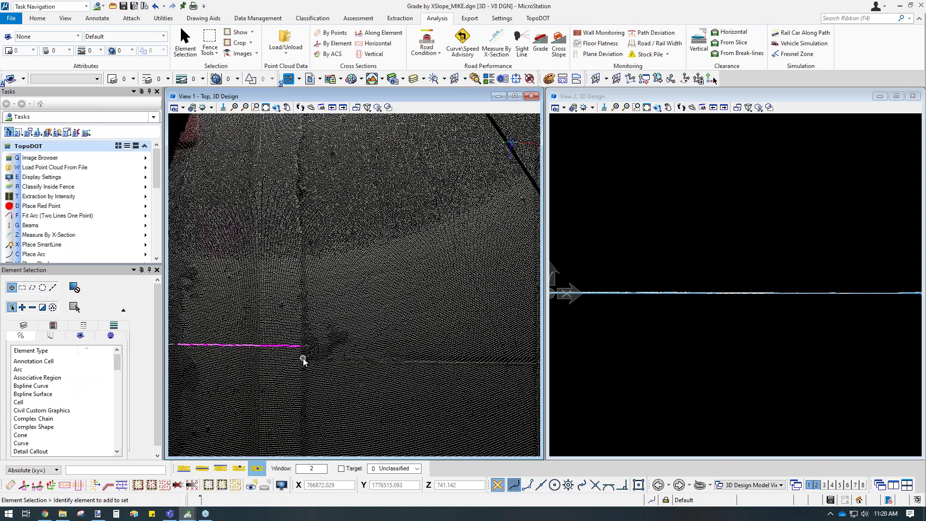
left_click(10, 485)
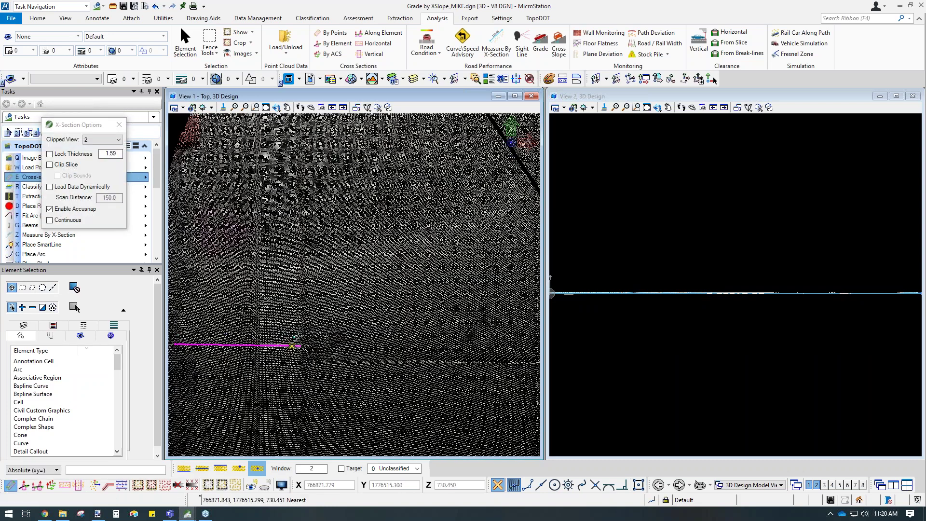
left_click(294, 346)
left_click(293, 320)
scroll(622, 301, "down", 3)
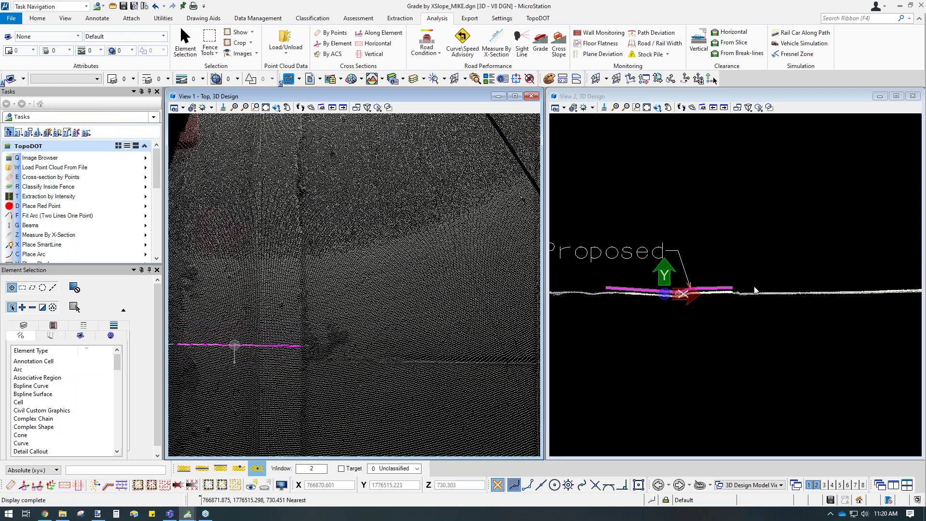
middle_click_drag(872, 277, 701, 296)
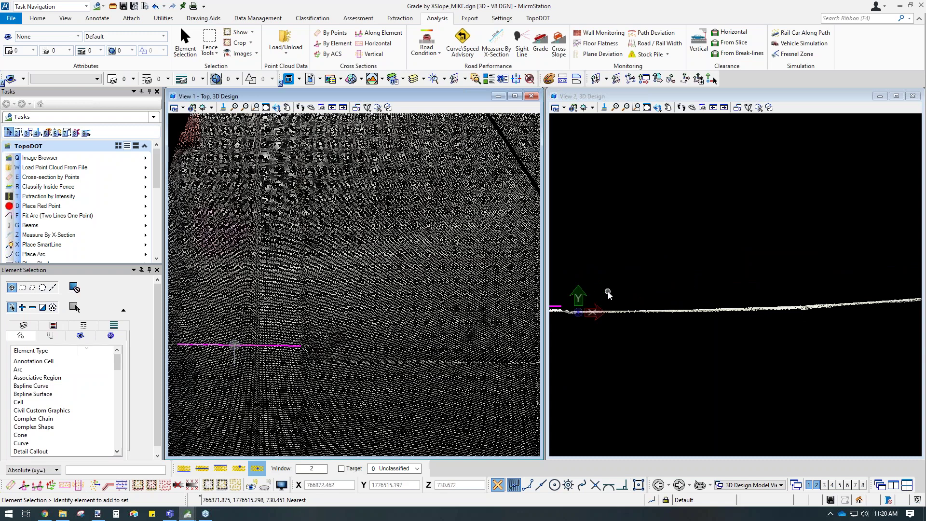
middle_click_drag(608, 292, 756, 286)
middle_click_drag(567, 305, 666, 307)
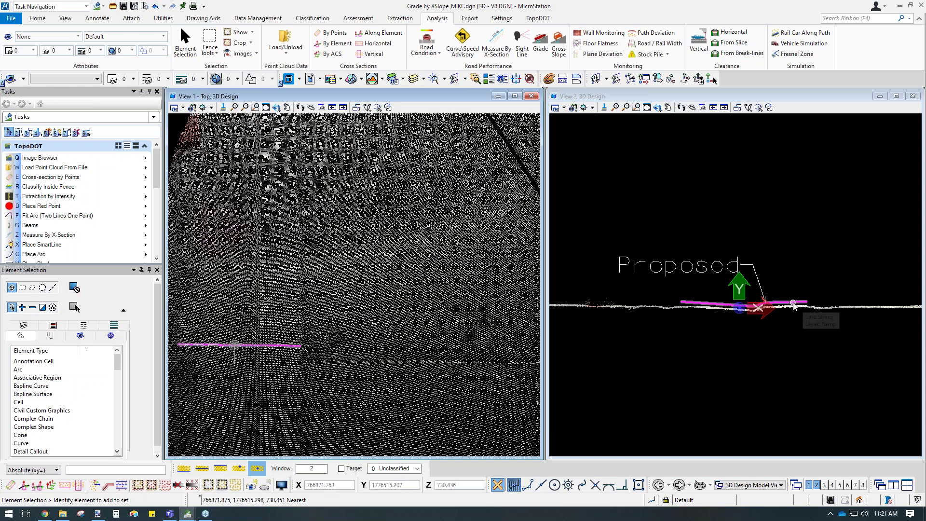
- Place a Percent Grade measurement about 4.45 long from the end of the proposed ramp line across the pavement, using Measure By X-Section
left_click(496, 44)
scroll(286, 363, "up", 3)
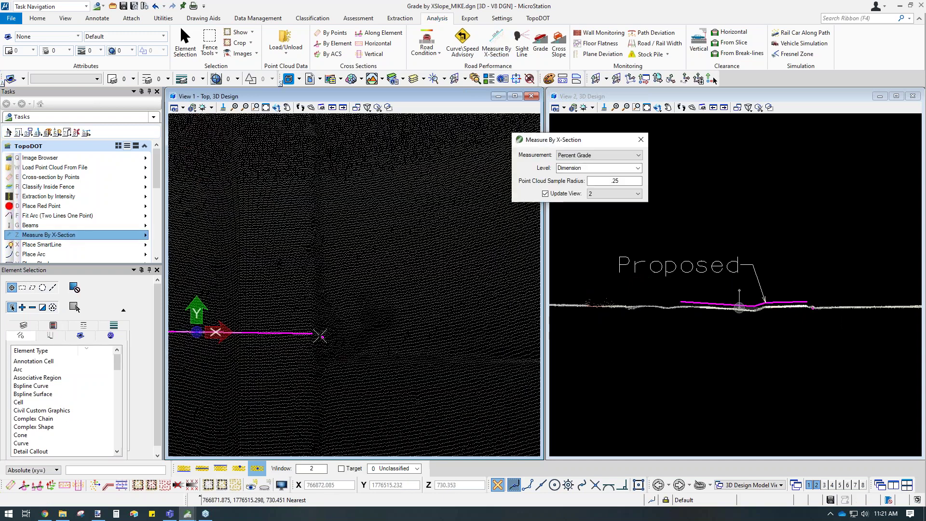
left_click(322, 340)
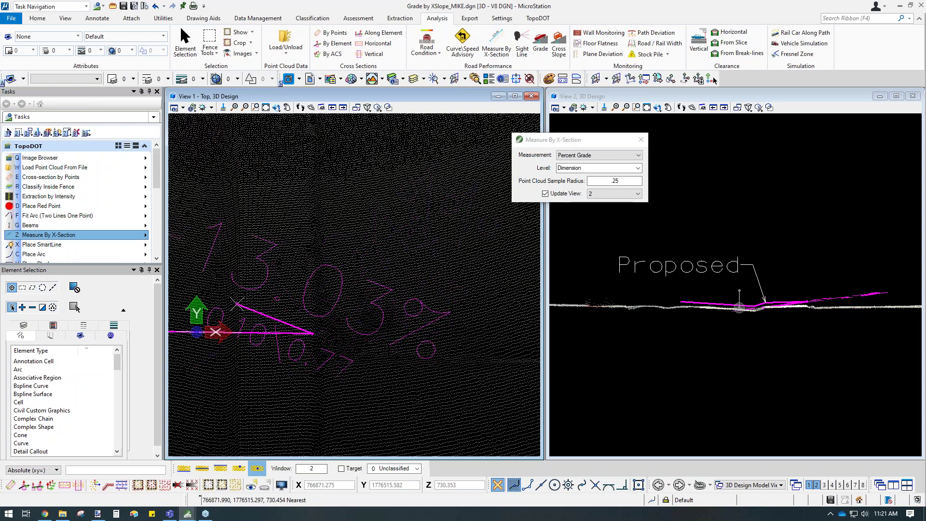
scroll(236, 303, "down", 2)
scroll(388, 316, "up", 1)
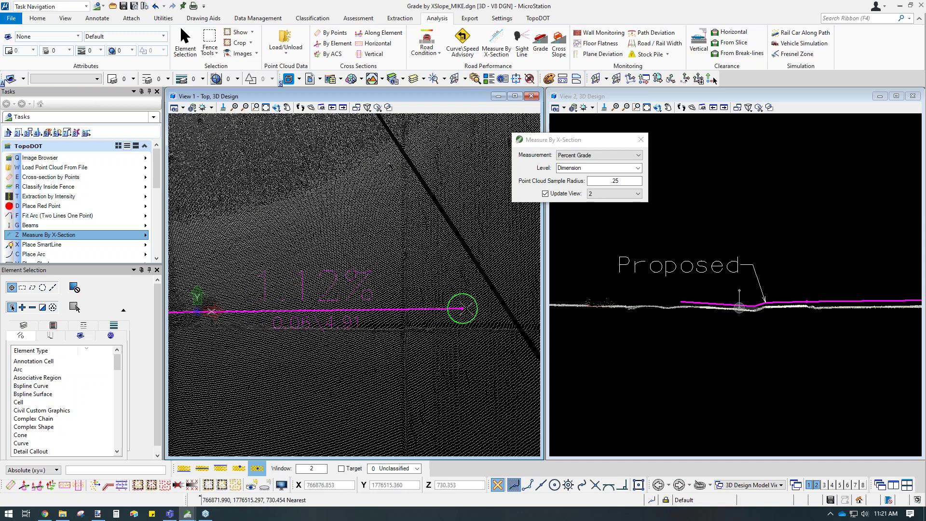
middle_click_drag(483, 309, 300, 314)
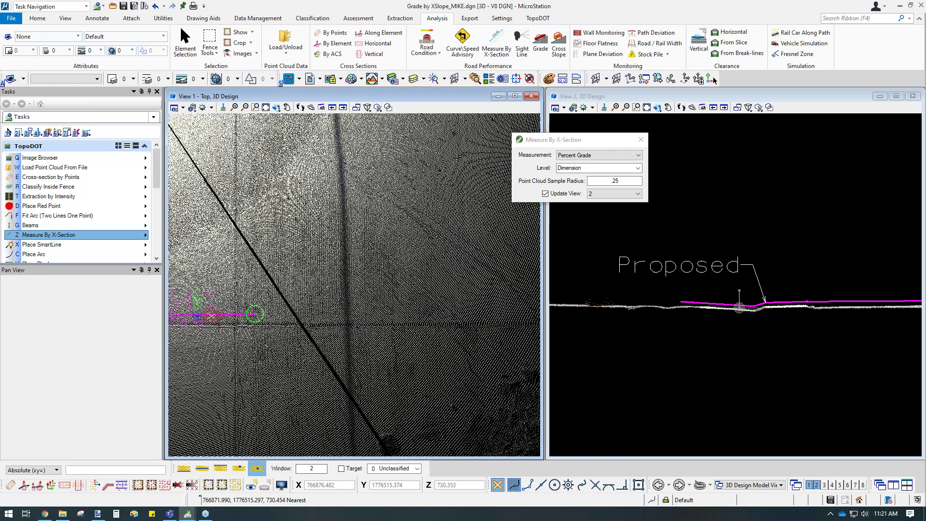
left_click(253, 312)
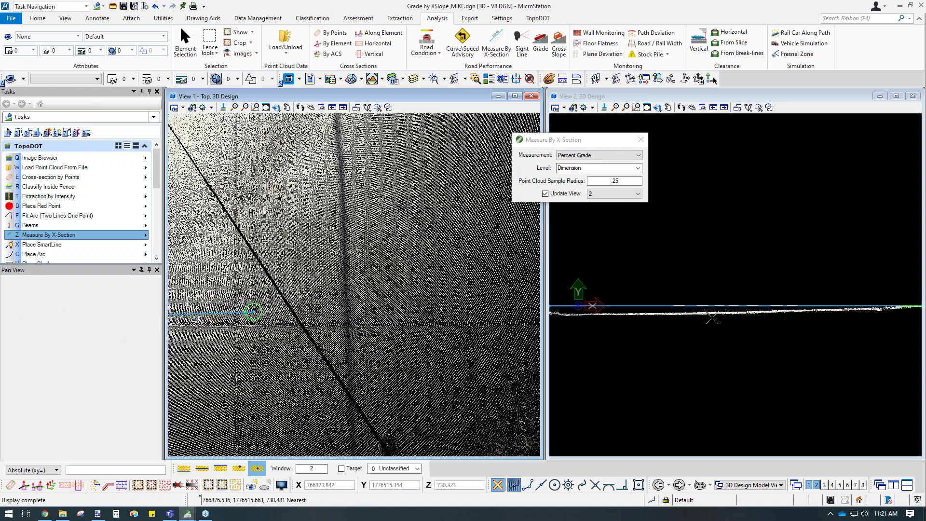
key("Escape")
- Select the new grade measurement in the cross-section view, examine where it ties into the existing ground, and clear the selection
scroll(729, 332, "down", 1)
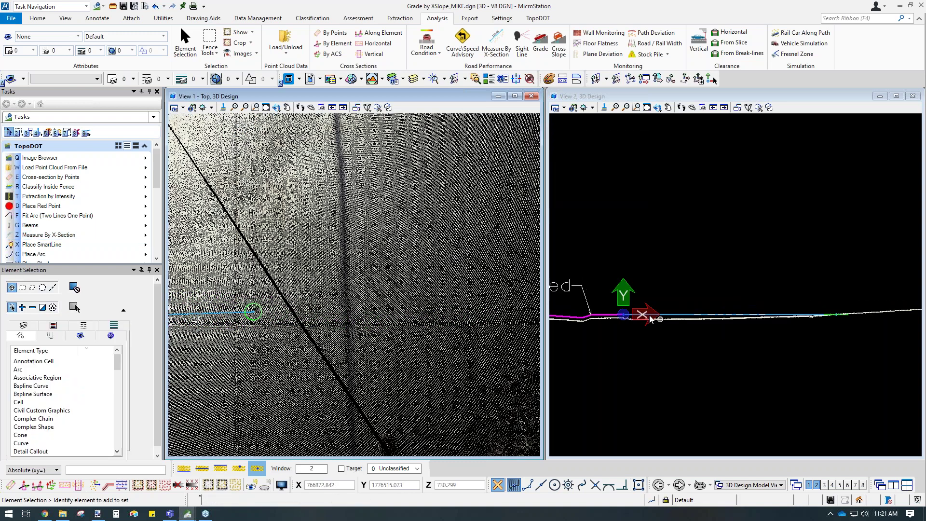
left_click(676, 316)
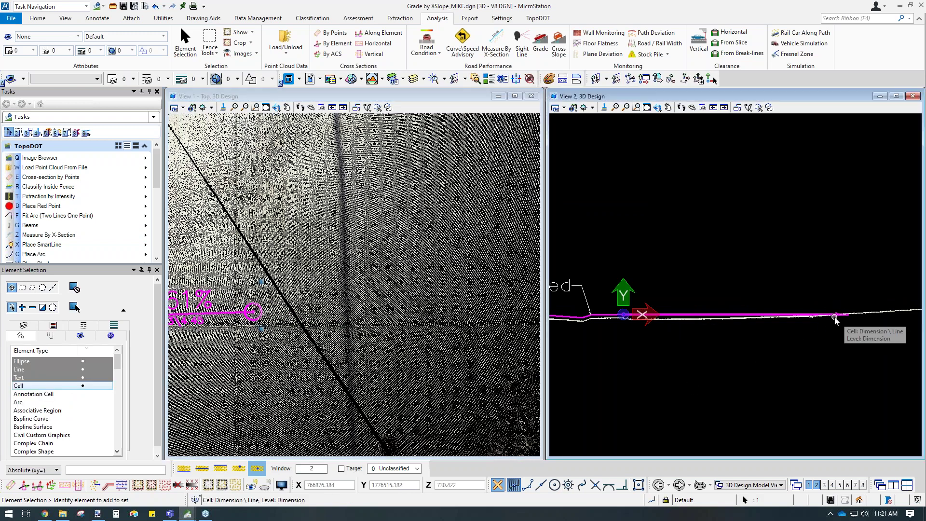
middle_click_drag(283, 377, 417, 377)
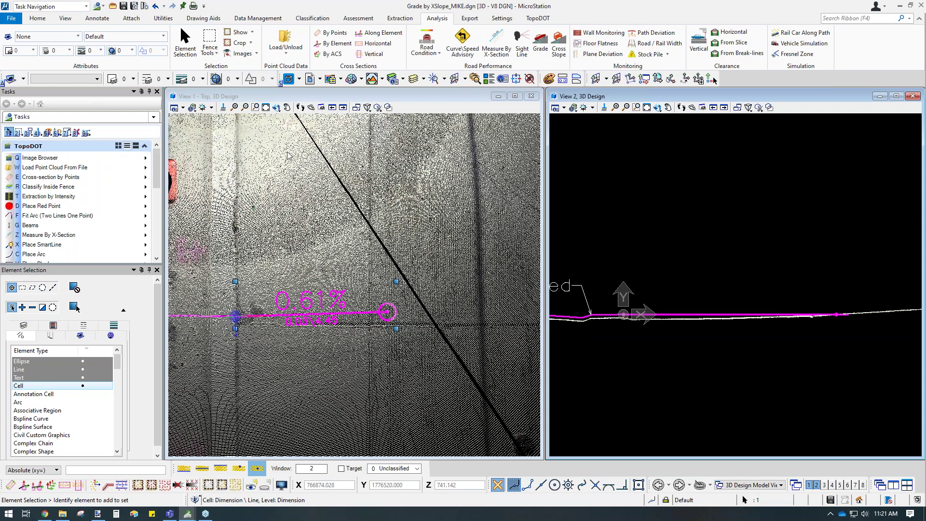
left_click(444, 235)
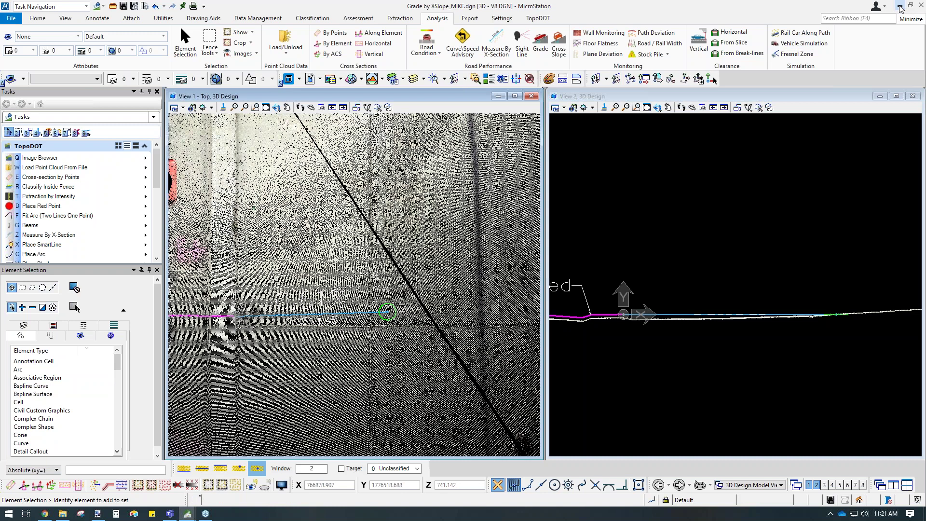
- Switch to the Xslope to Breaks demo drawing and move the Cross Slope Analysis dialog slightly away from the point cloud
left_click(901, 5)
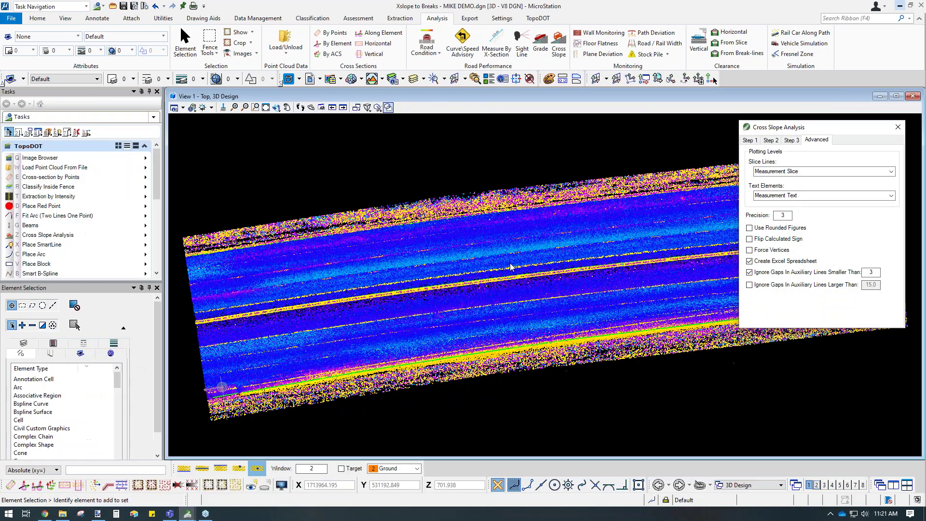
middle_click_drag(591, 171, 409, 178)
mouse_move(822, 133)
left_mouse_down()
mouse_move(823, 166)
mouse_move(829, 144)
left_mouse_up()
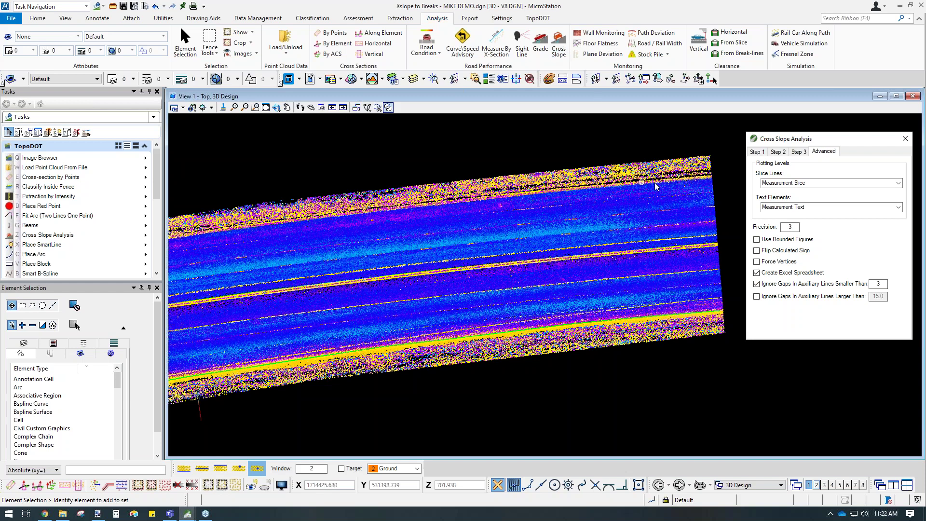
- Select one by one the lane paint striping line and the EP EB and EP WB line strings beside the median to identify them
middle_click_drag(705, 190, 626, 194)
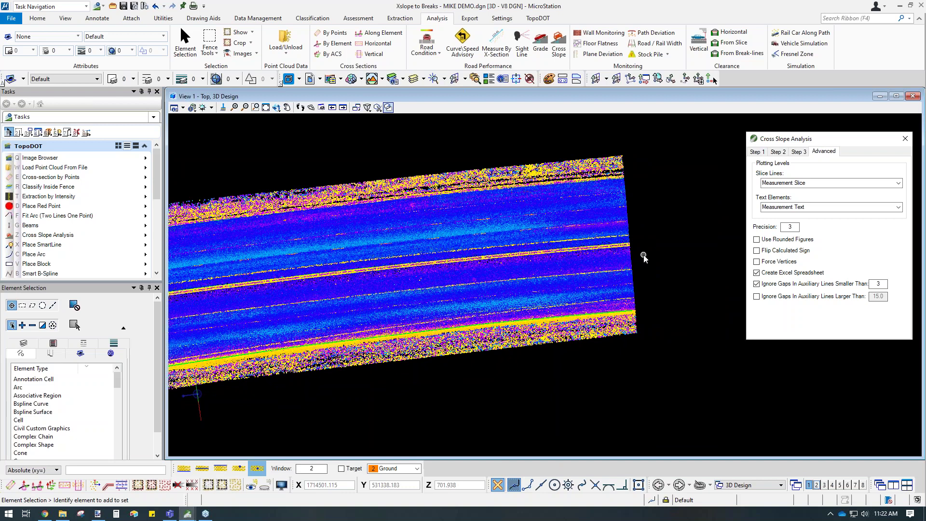
scroll(654, 246, "up", 2)
scroll(519, 247, "up", 4)
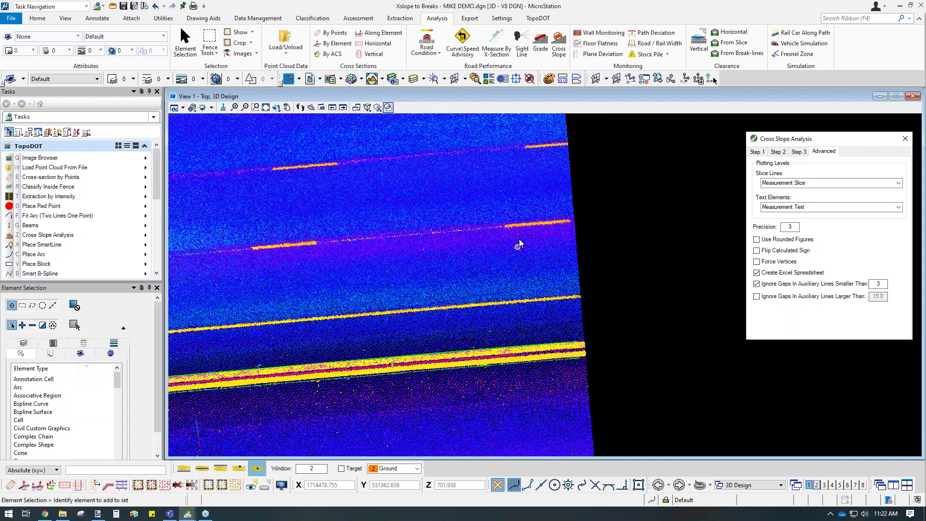
left_click(522, 225)
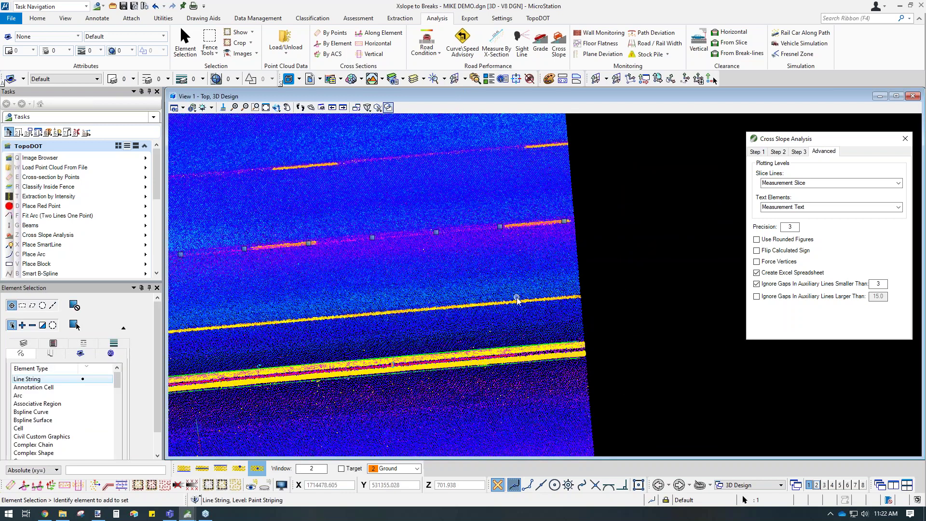
scroll(516, 365, "up", 2)
left_click(515, 366)
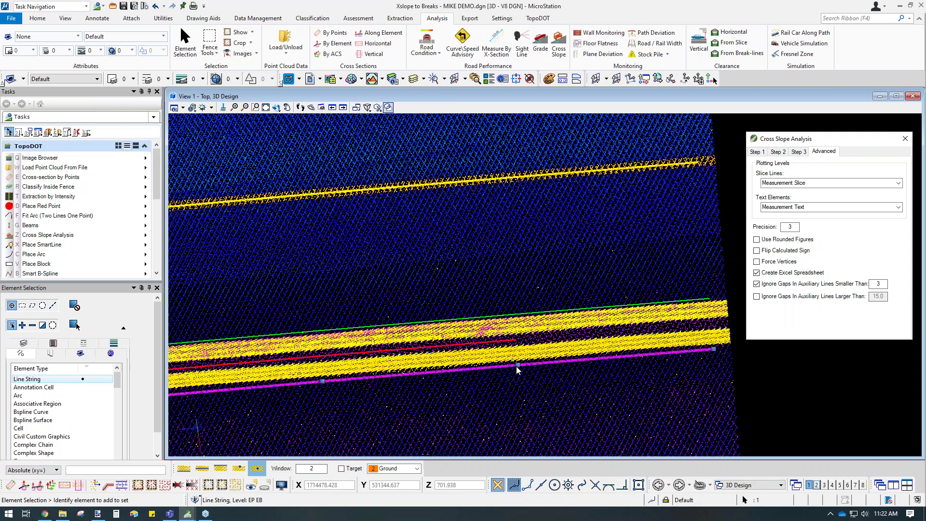
left_click(529, 312)
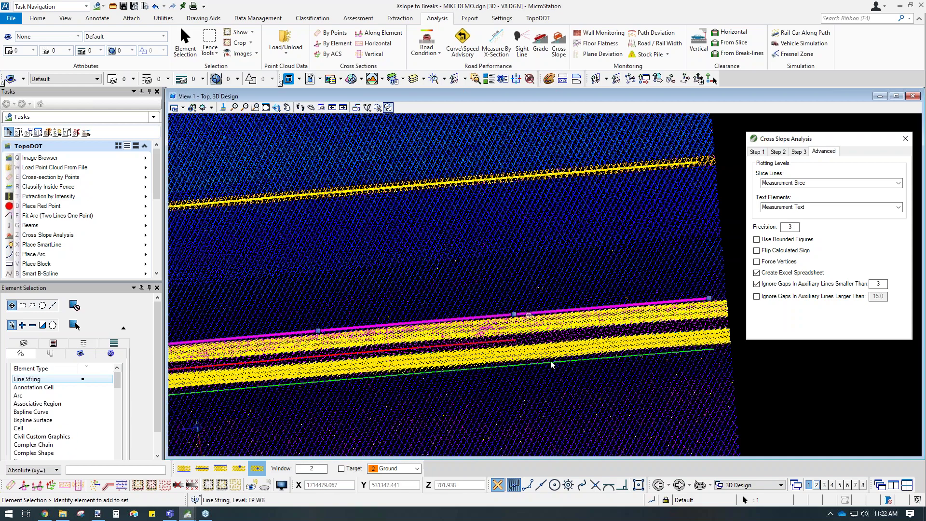
- Select the EP WB line string along the outer pavement edge to identify it
scroll(551, 364, "down", 2)
middle_click_drag(512, 158, 532, 340)
scroll(502, 183, "up", 2)
left_click(505, 170)
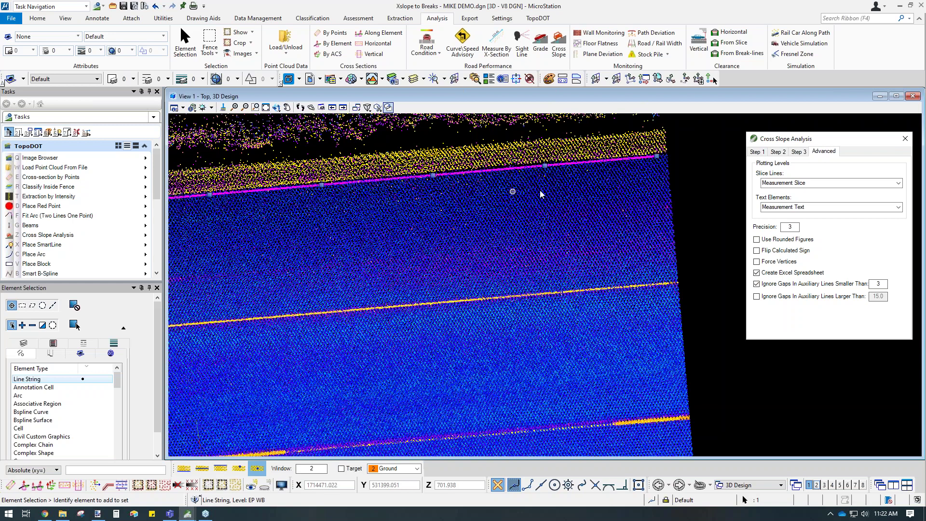
- Select the center line string between the median edges to identify it, and clear the selection
scroll(559, 182, "down", 3)
middle_click_drag(587, 394, 573, 222)
scroll(594, 363, "up", 5)
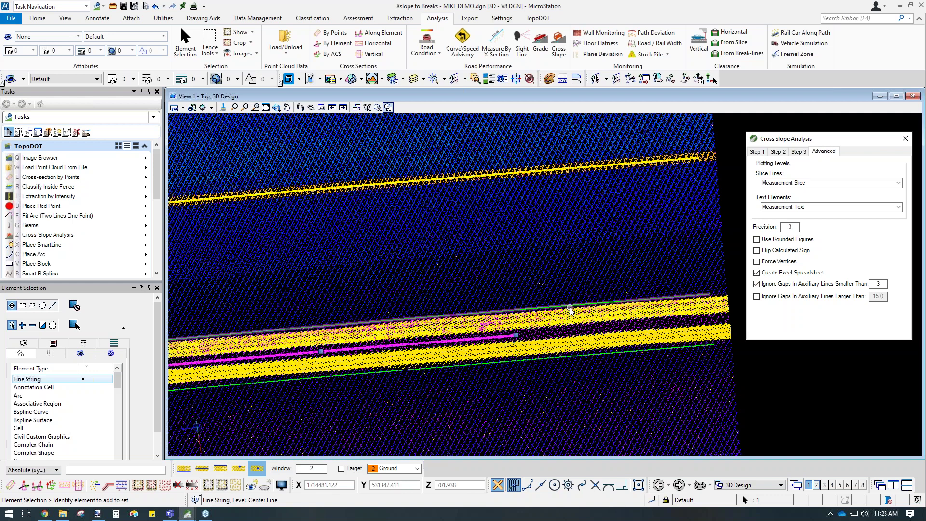
left_click(591, 233)
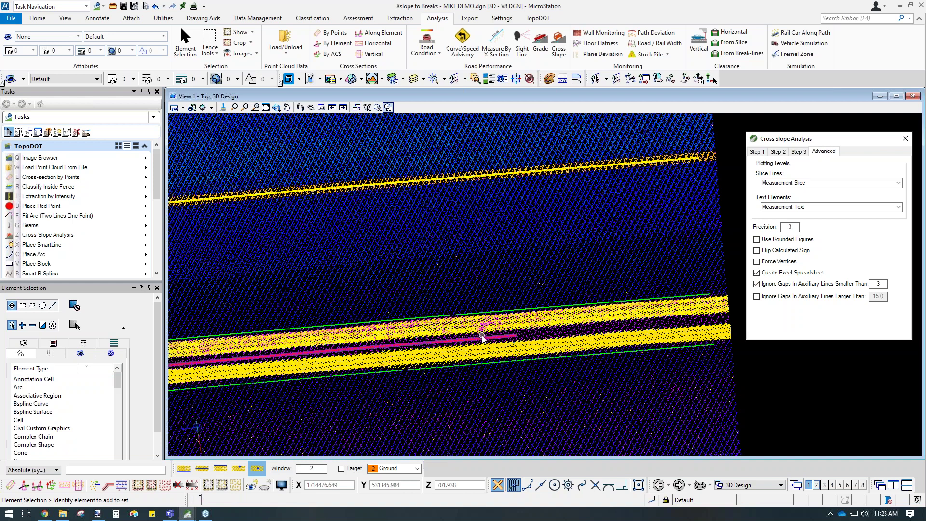
- Hide the point cloud and show the priority and auxiliary line level settings of the Cross Slope Analysis
left_click(264, 489)
middle_click_drag(555, 370, 574, 314)
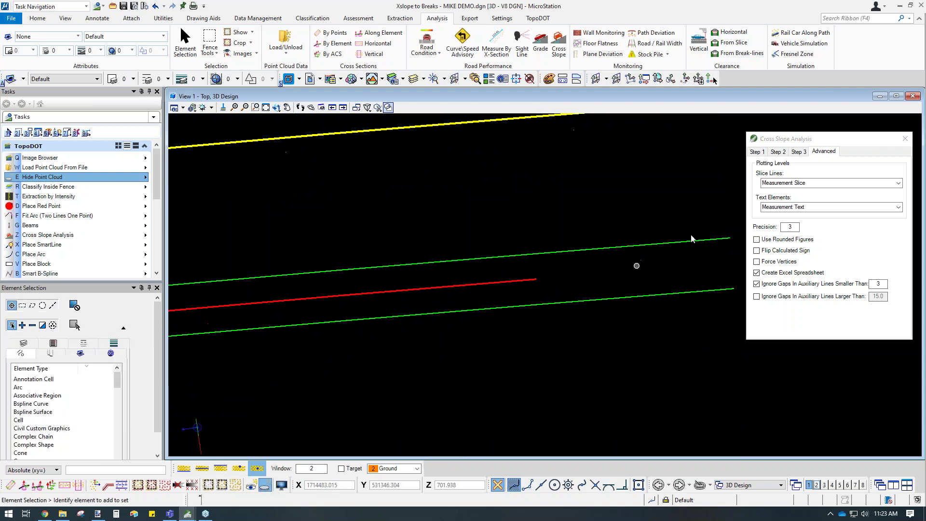
left_click(757, 151)
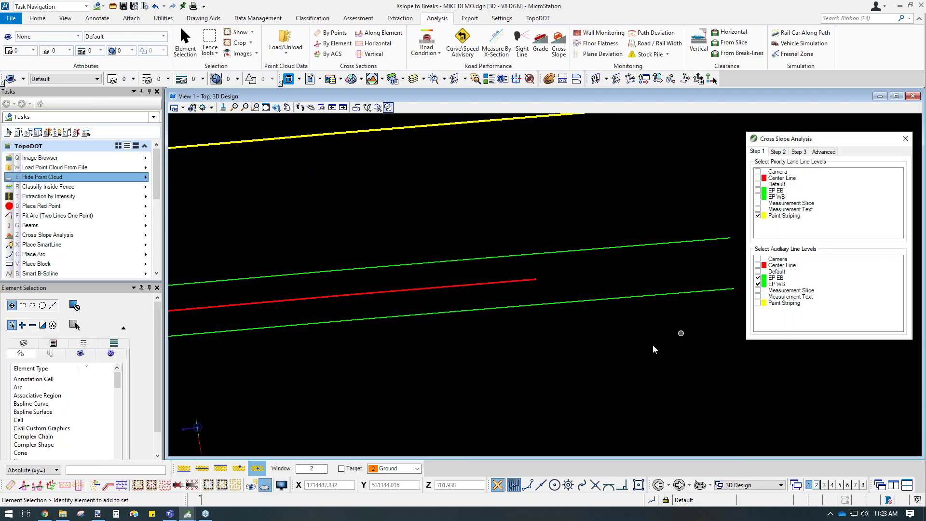
- Select the four paint striping lines on one side of the median, clear the selection, and review the auxiliary line gap options
scroll(536, 357, "down", 7)
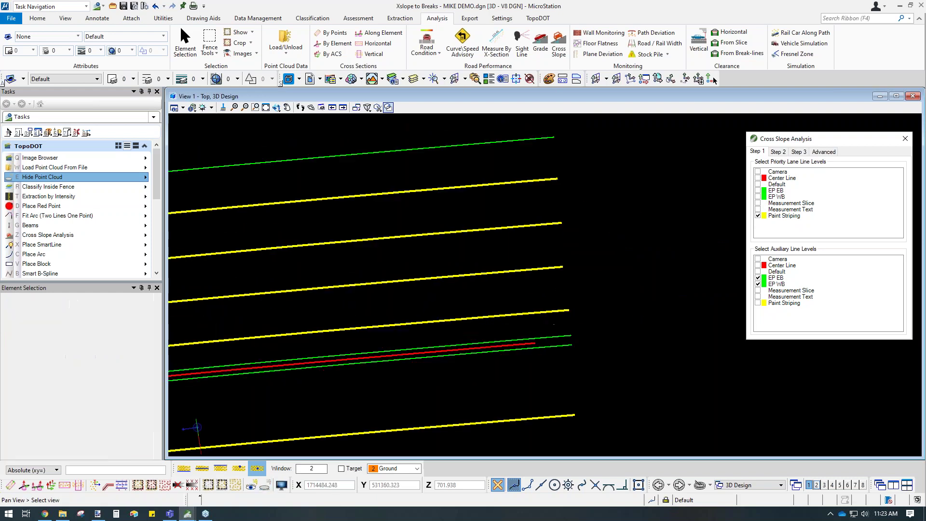
middle_click_drag(557, 289, 563, 310)
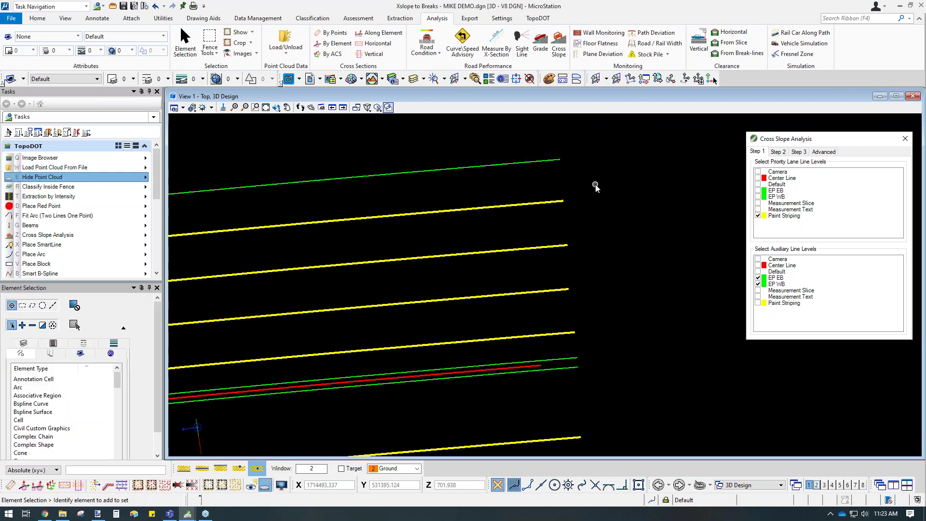
mouse_move(596, 186)
left_mouse_down()
mouse_move(502, 314)
mouse_move(497, 340)
left_mouse_up()
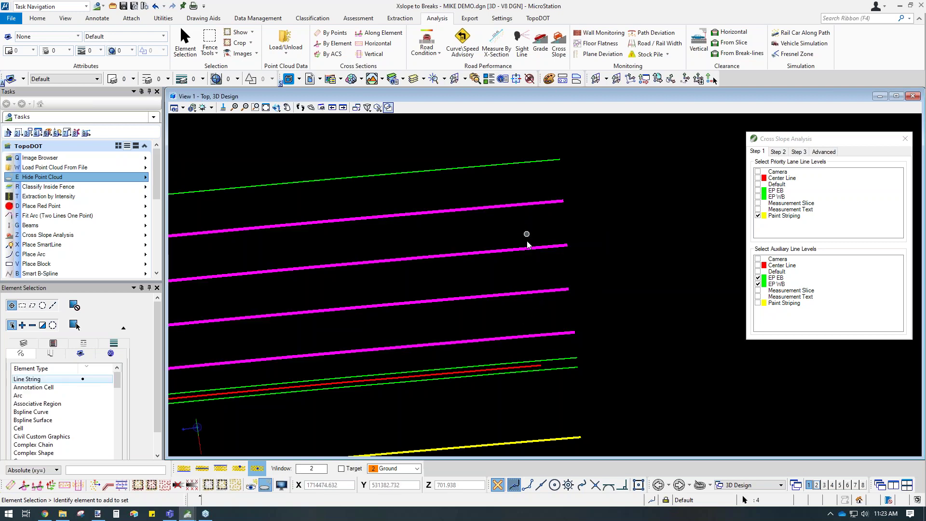
left_click(627, 299)
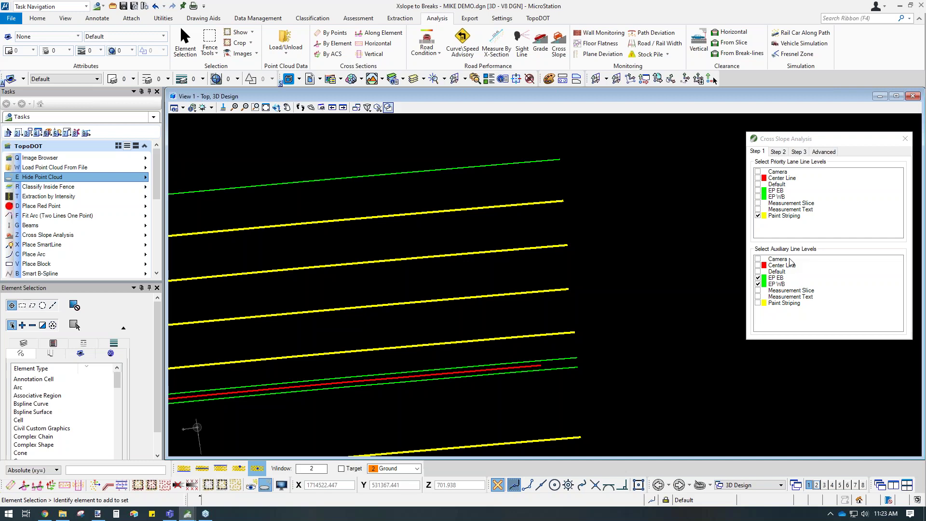
left_click(823, 152)
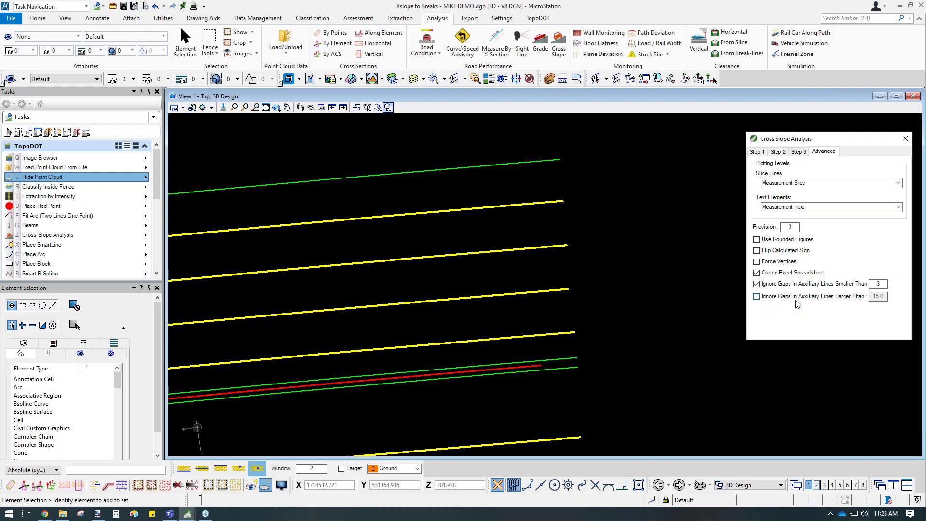
left_click(757, 152)
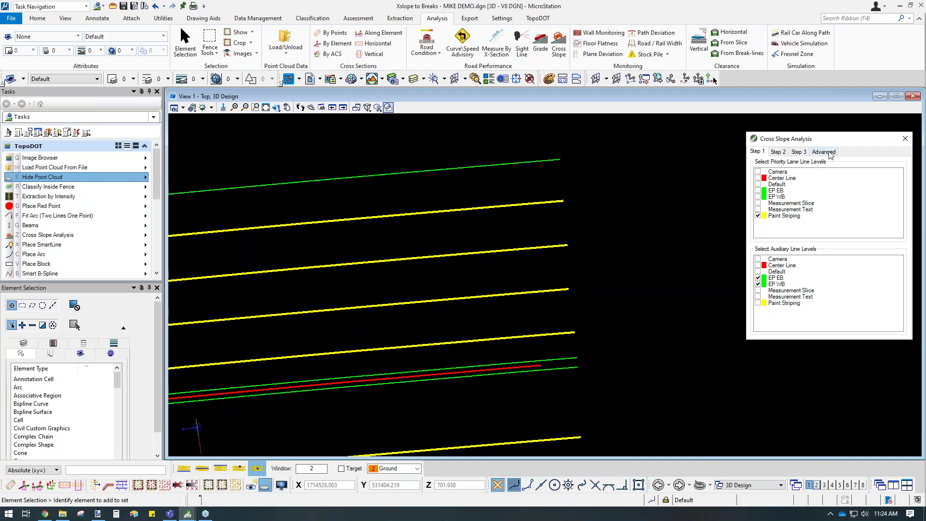
- Examine the threshold coloring settings, including the color choice for the 1.000% threshold and the entry for adding a threshold, without changing them
left_click(778, 152)
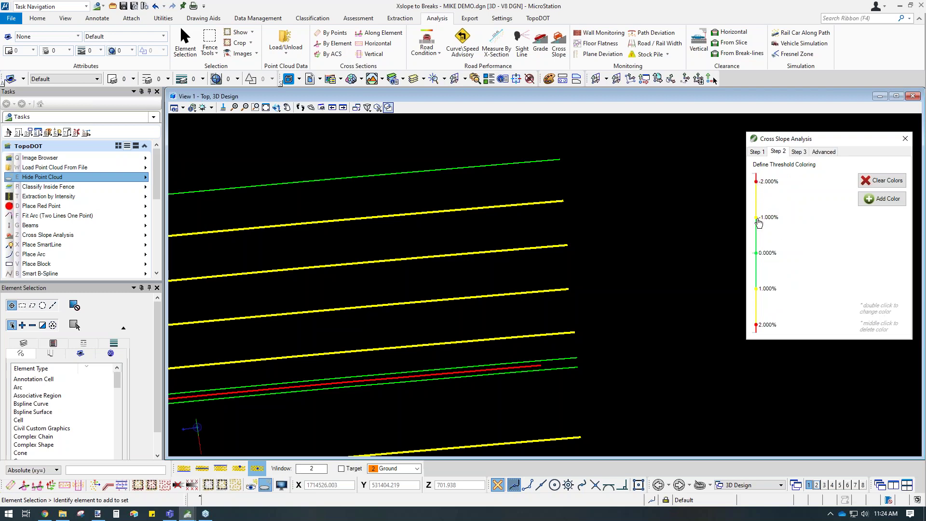
double_click(757, 290)
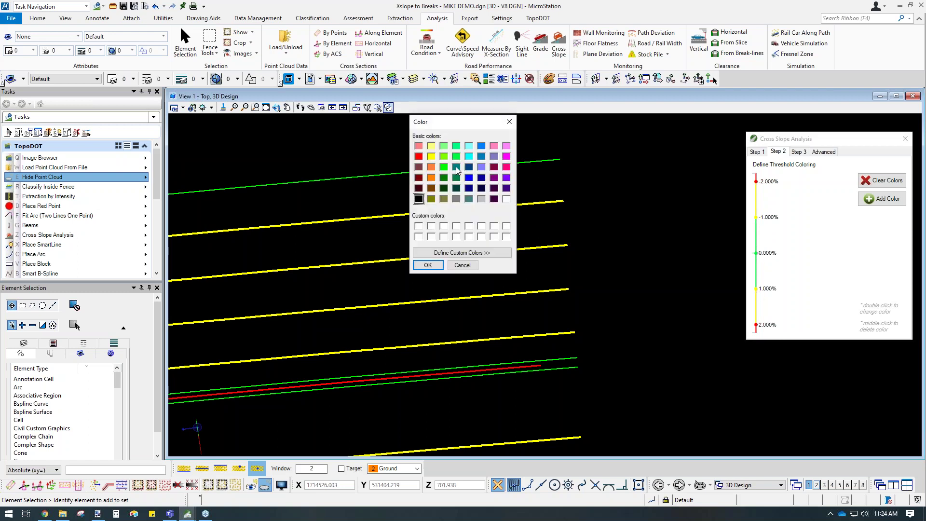
left_click(509, 123)
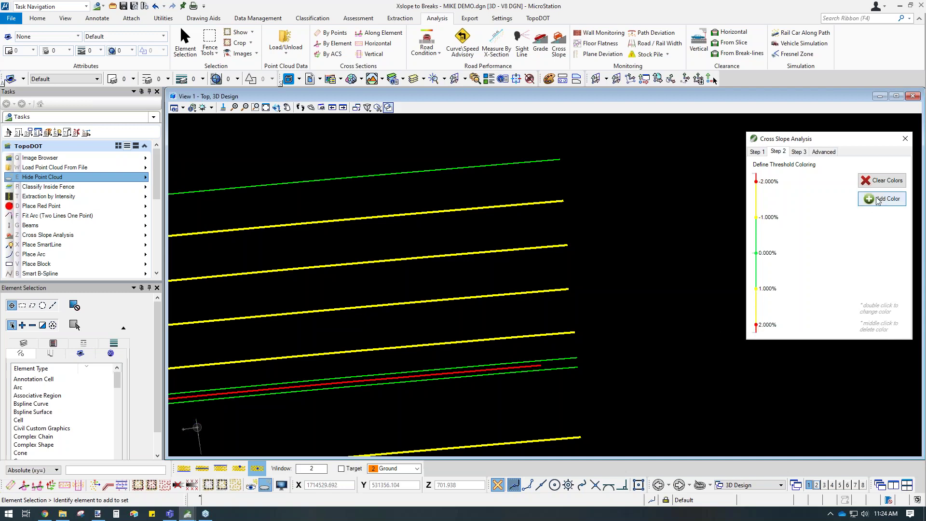
left_click(892, 203)
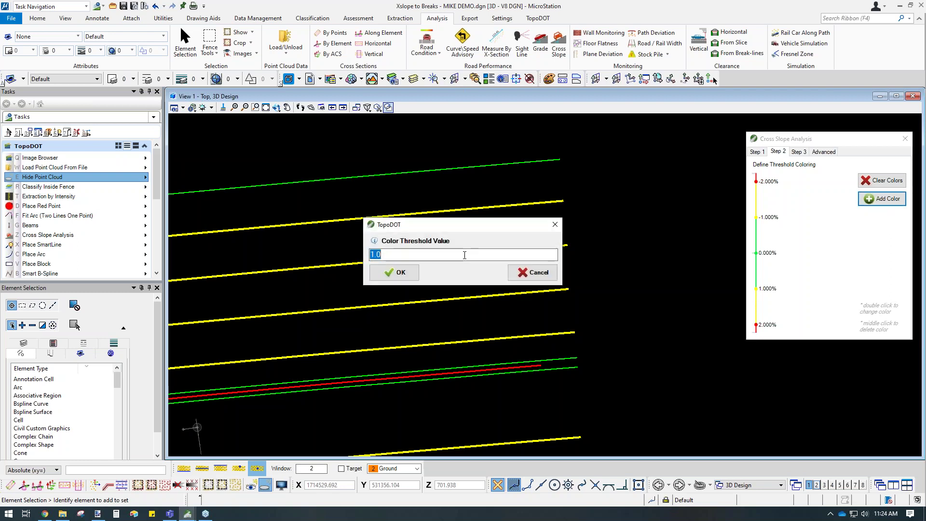
left_click(533, 272)
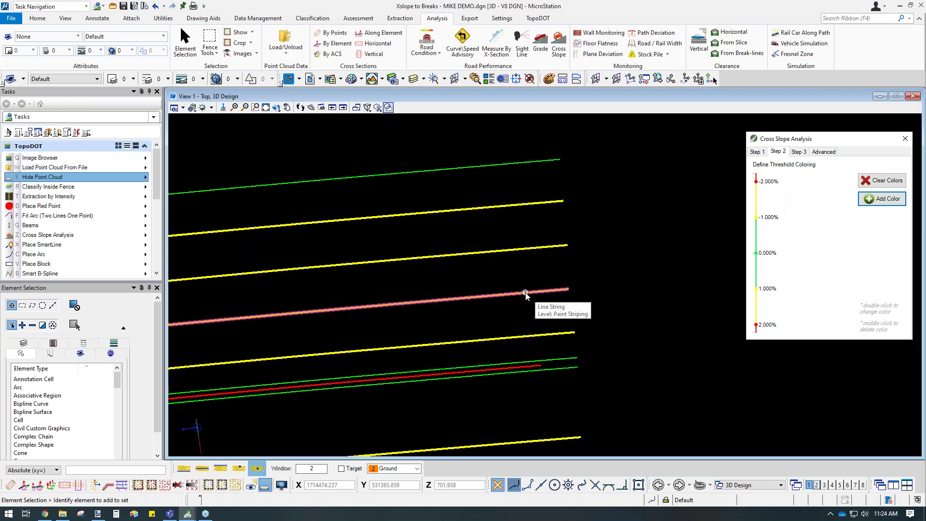
- Assign the center line in the median as the stationing element, keeping Cross Slope as the evaluation method
left_click(803, 153)
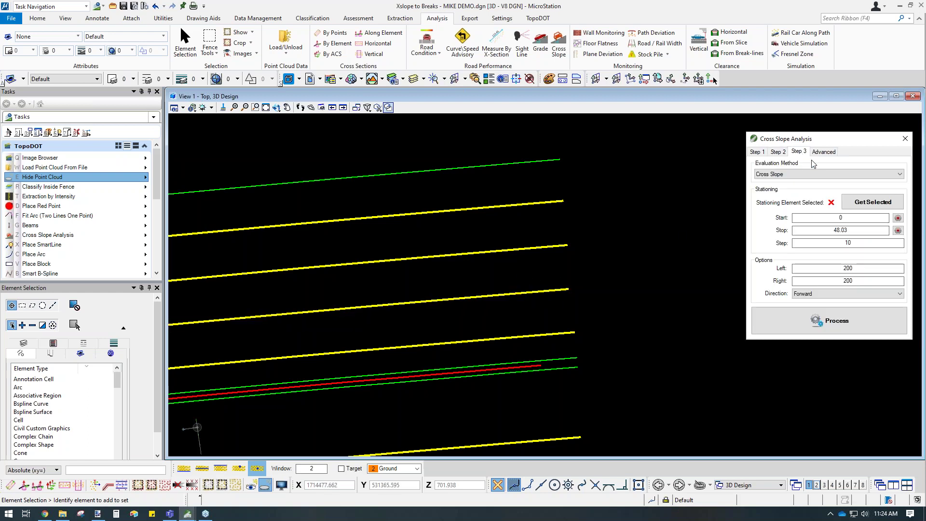
left_click(525, 367)
left_click(862, 205)
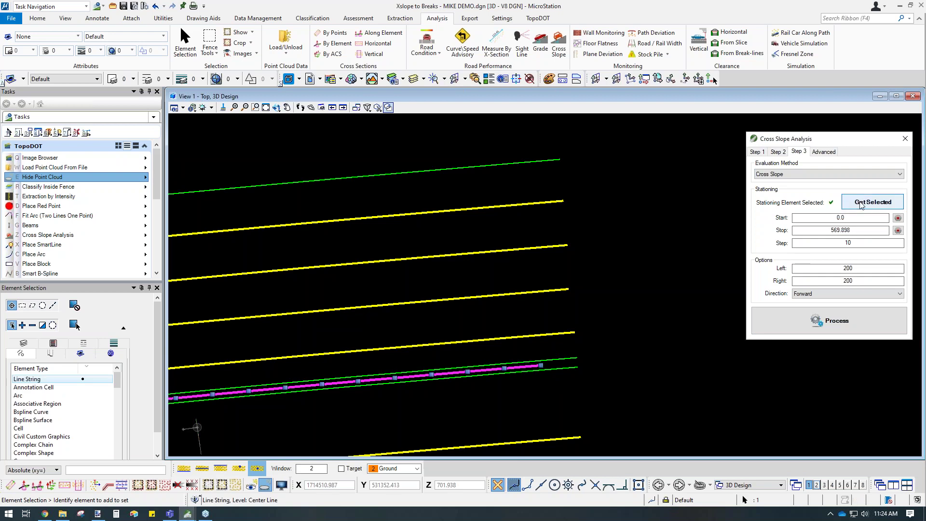
- Set the start station to 0 by picking the end point of the center line in the view
middle_click_drag(617, 333, 631, 233)
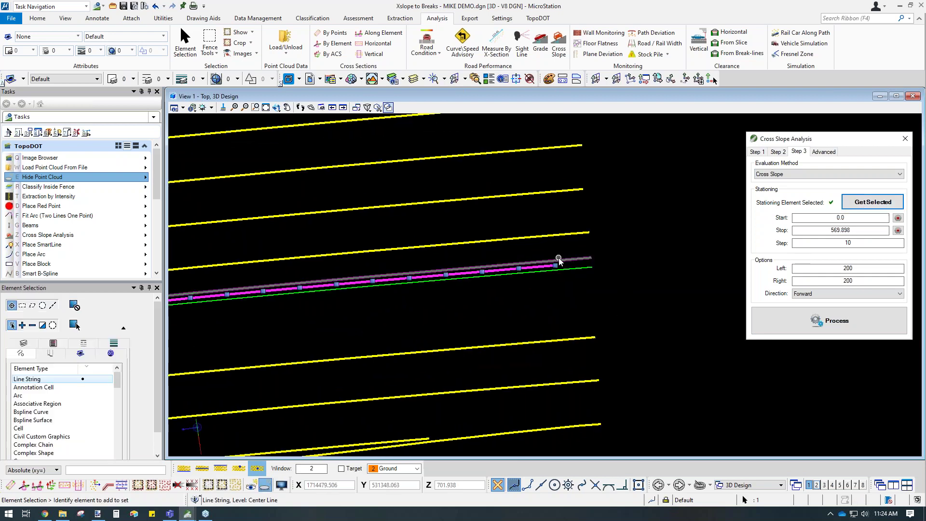
middle_click_drag(564, 270, 573, 250)
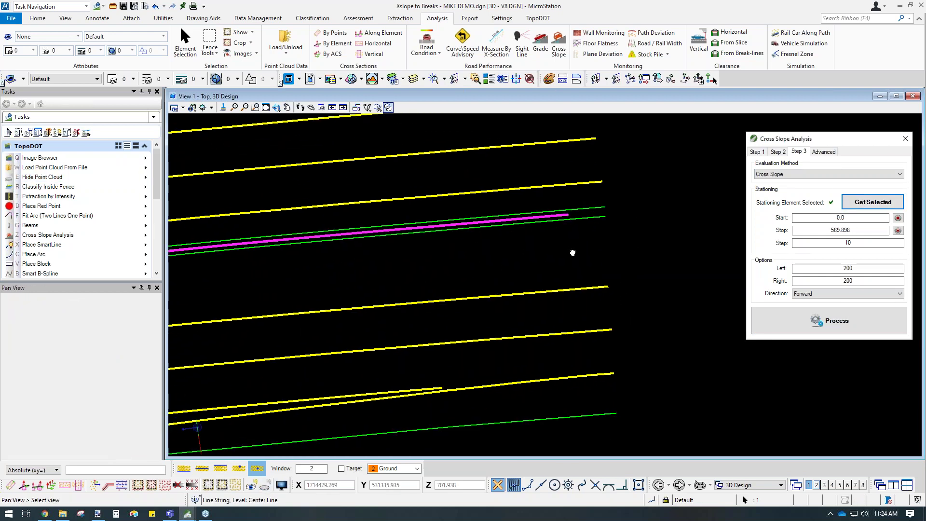
left_click(898, 218)
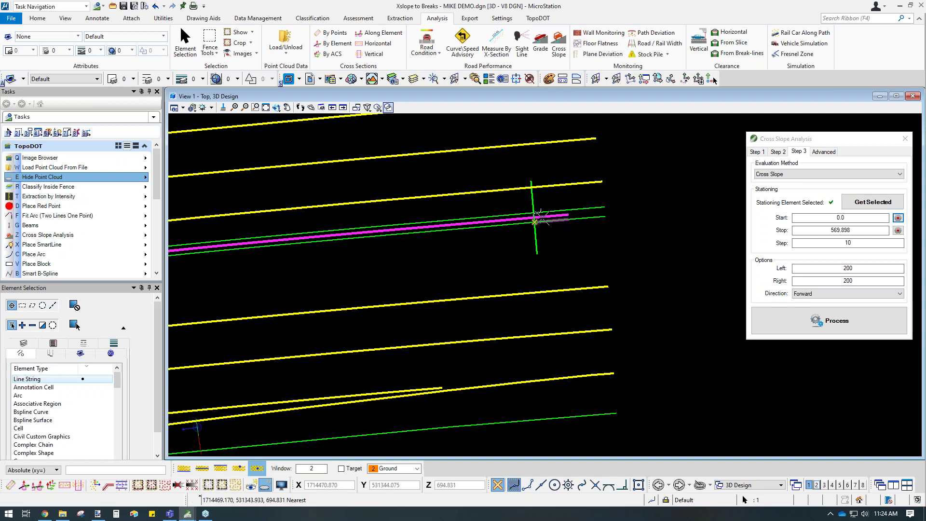
scroll(547, 216, "up", 4)
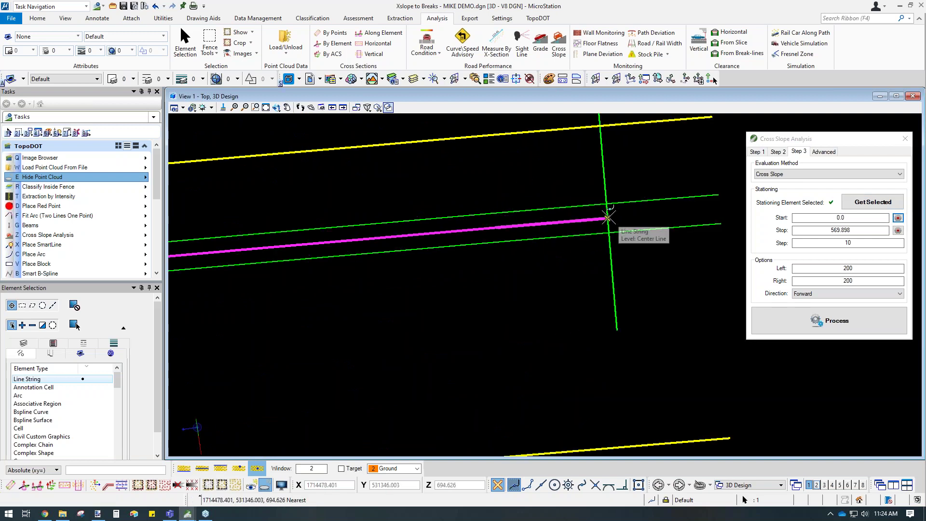
left_click(612, 220)
scroll(664, 214, "down", 3)
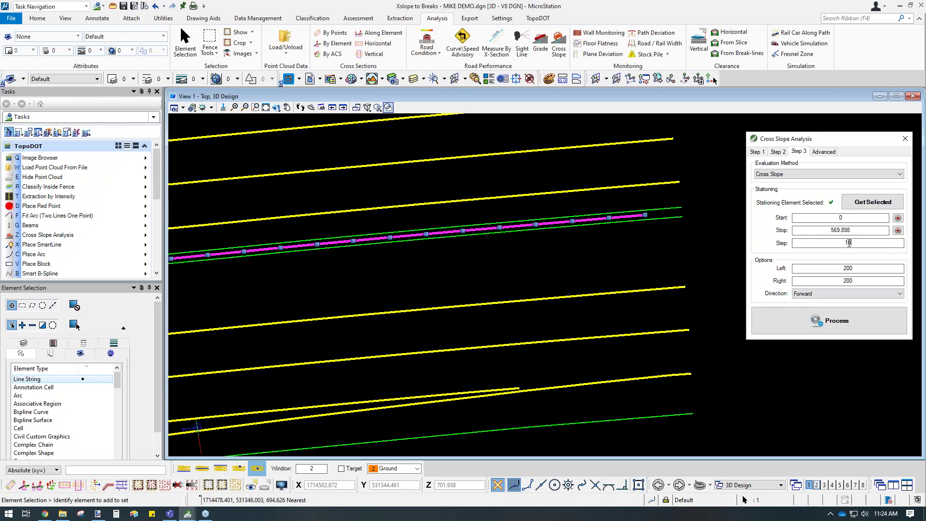
- Process the cross slope analysis with a step of 10, left and right offsets of 200, and the Forward direction
double_click(842, 243)
left_click(861, 268)
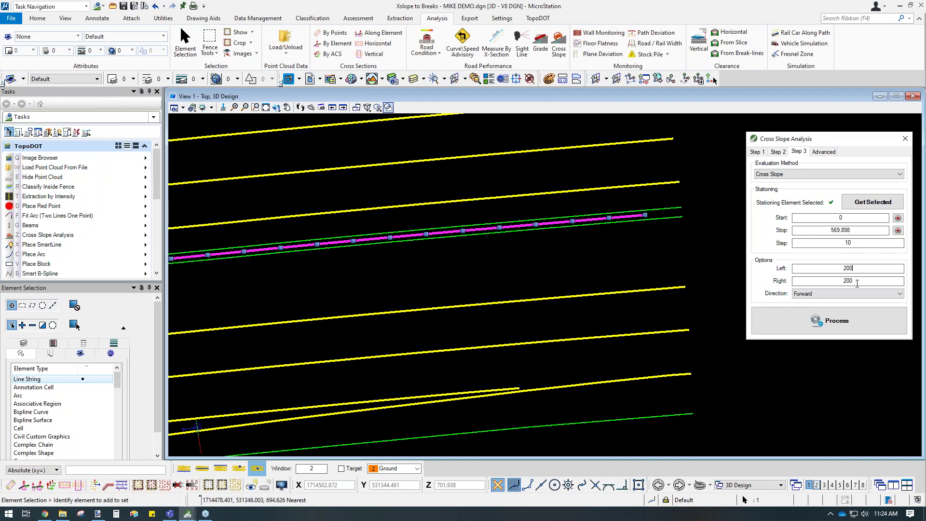
scroll(563, 300, "down", 2)
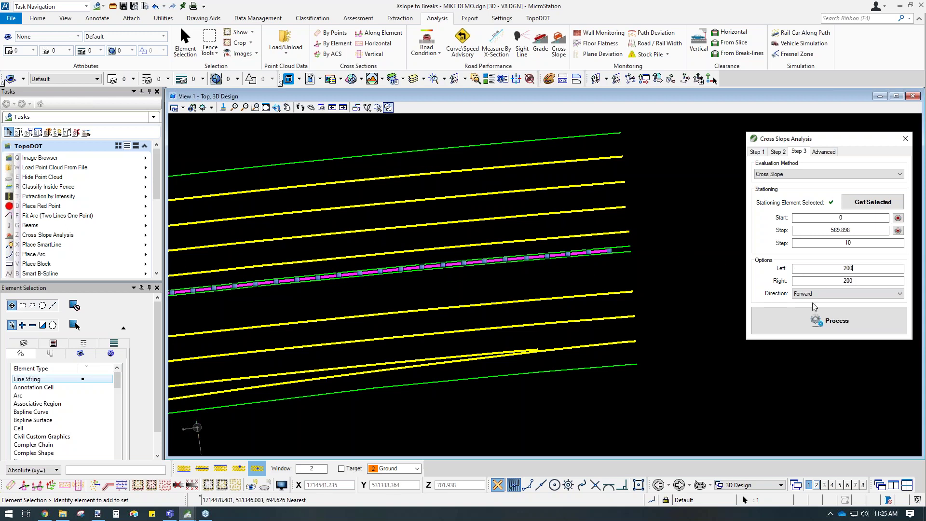
left_click(832, 322)
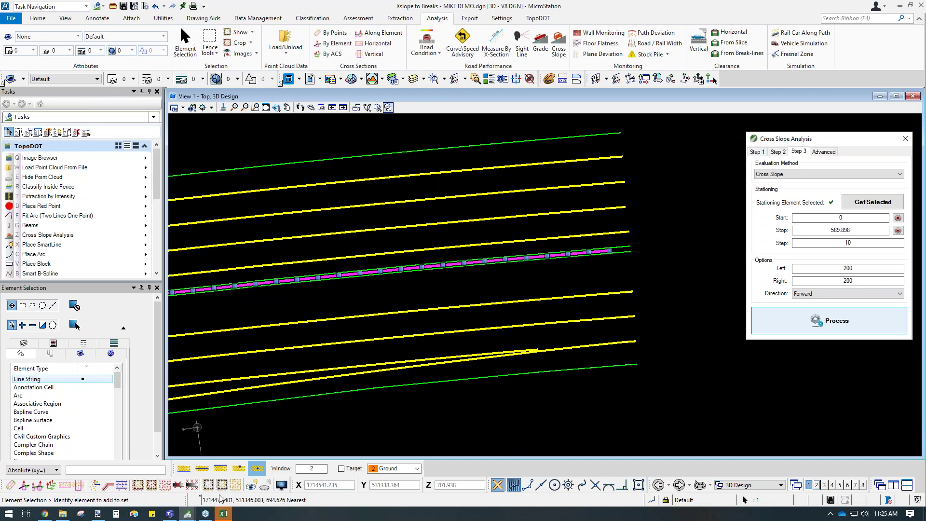
- Switch to the generated Excel spreadsheet of lane slopes and widths, and move it away from the drawing
left_click(223, 515)
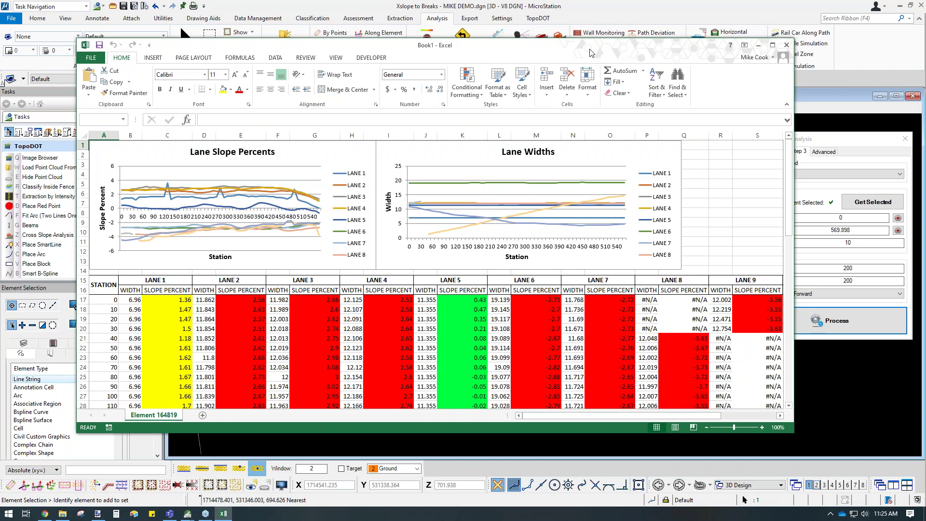
left_click_drag(592, 55, 925, 48)
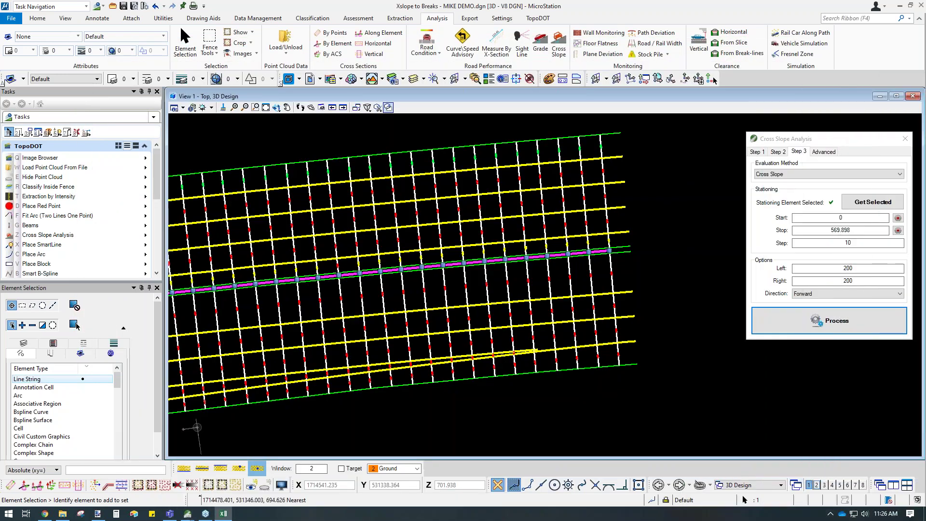
- Examine the slope, station and lane width labels across the station 0 slice on both sides of the median, checking them against the spreadsheet
scroll(630, 242, "up", 8)
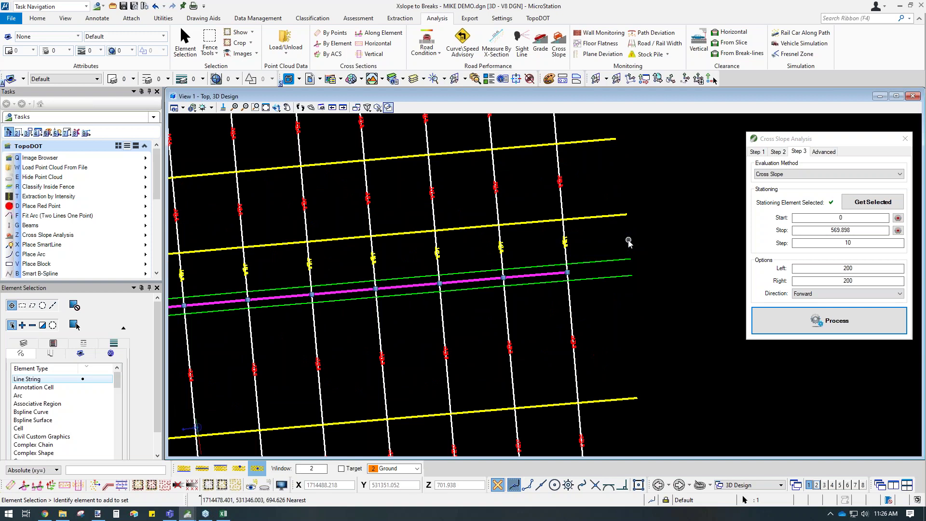
scroll(573, 240, "up", 4)
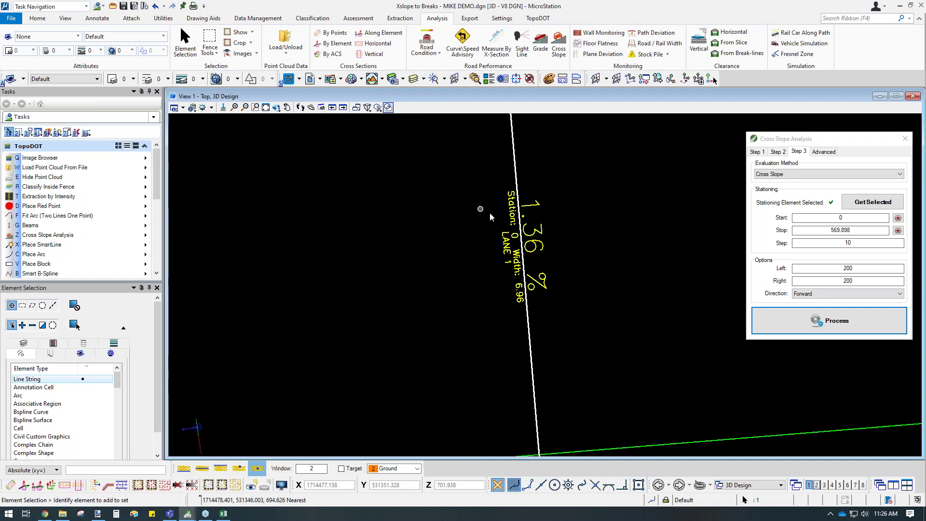
scroll(451, 214, "down", 2)
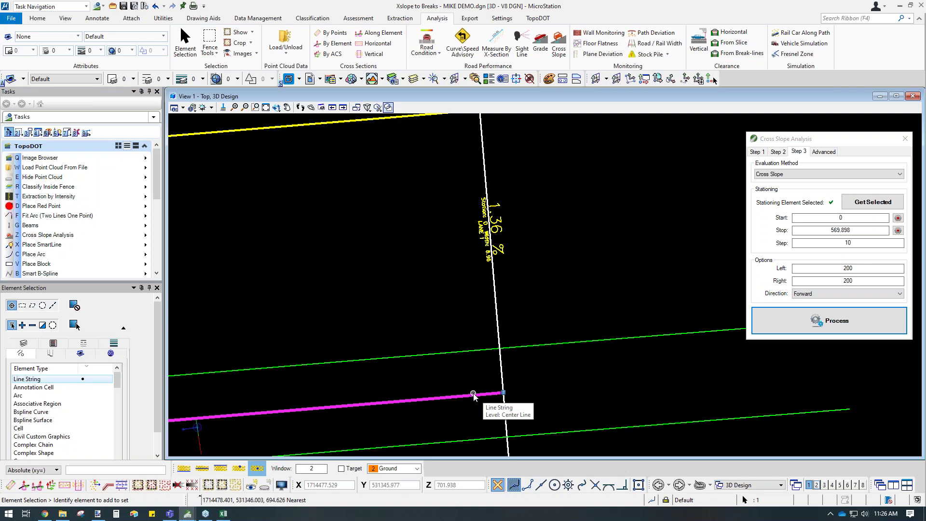
middle_click_drag(512, 127, 515, 332)
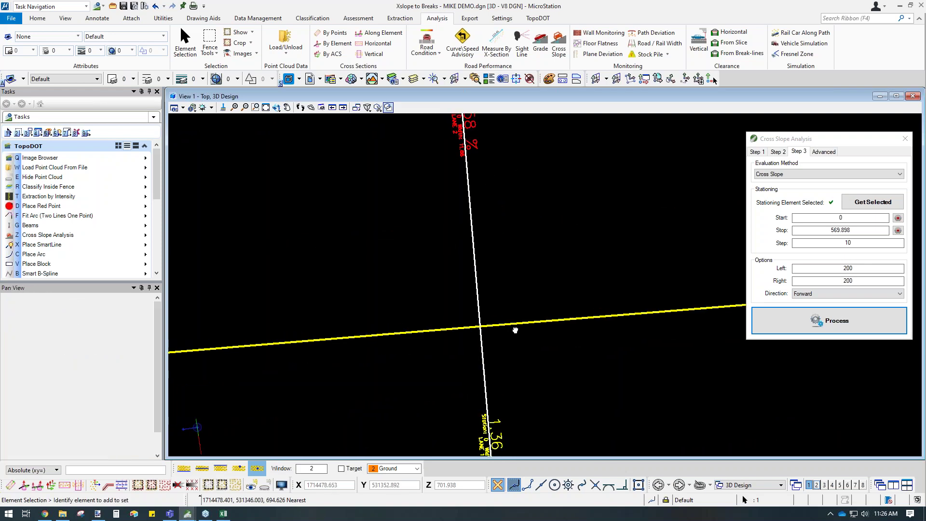
middle_click_drag(509, 160, 506, 299)
scroll(409, 174, "down", 4)
middle_click_drag(475, 384, 473, 227)
scroll(442, 348, "up", 5)
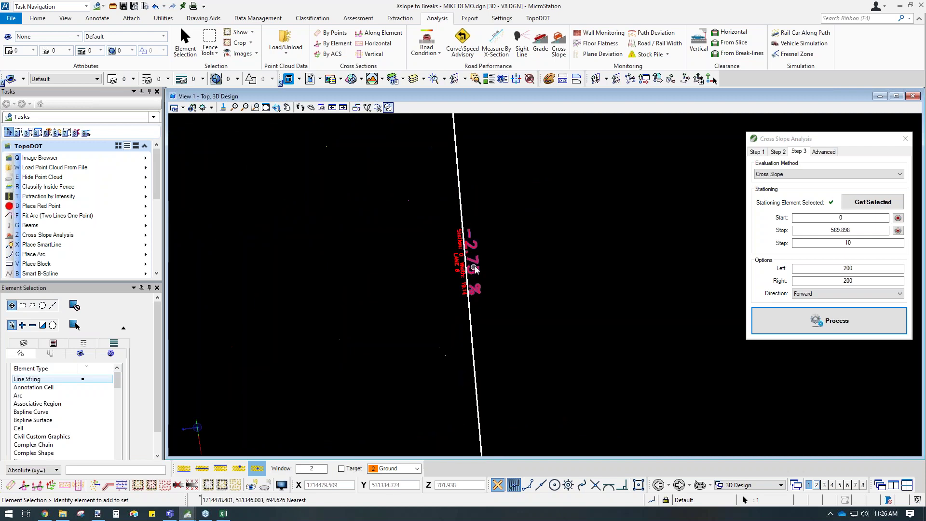
scroll(431, 237, "down", 3)
middle_click_drag(507, 428, 479, 188)
scroll(430, 337, "up", 4)
scroll(431, 268, "down", 4)
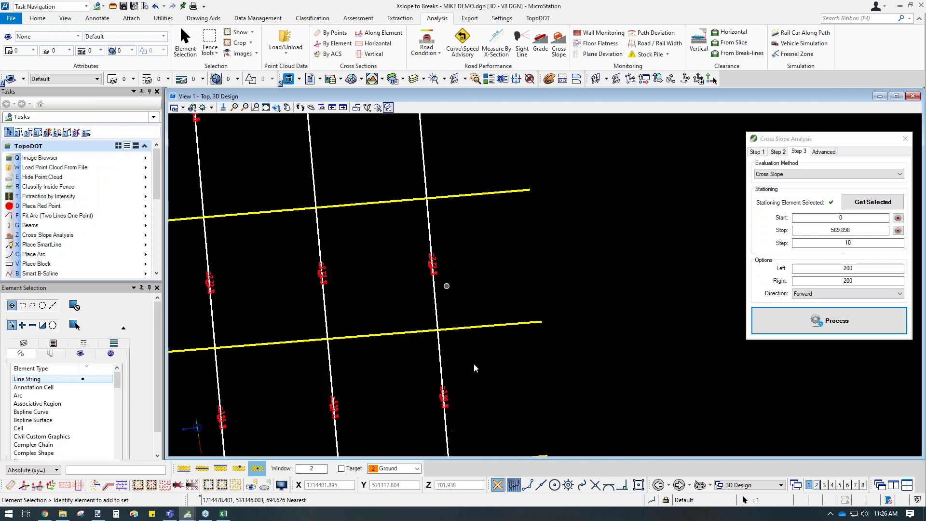
scroll(453, 288, "down", 3)
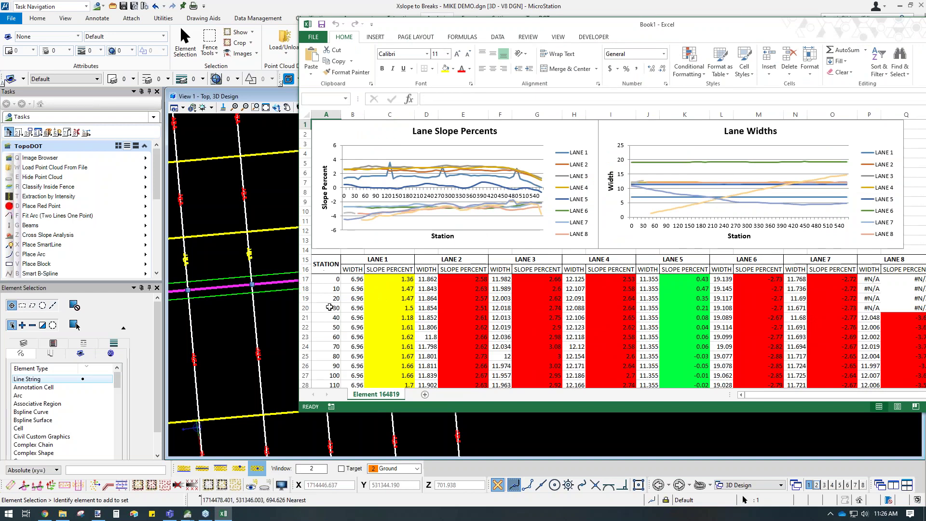
key("alt+Tab")
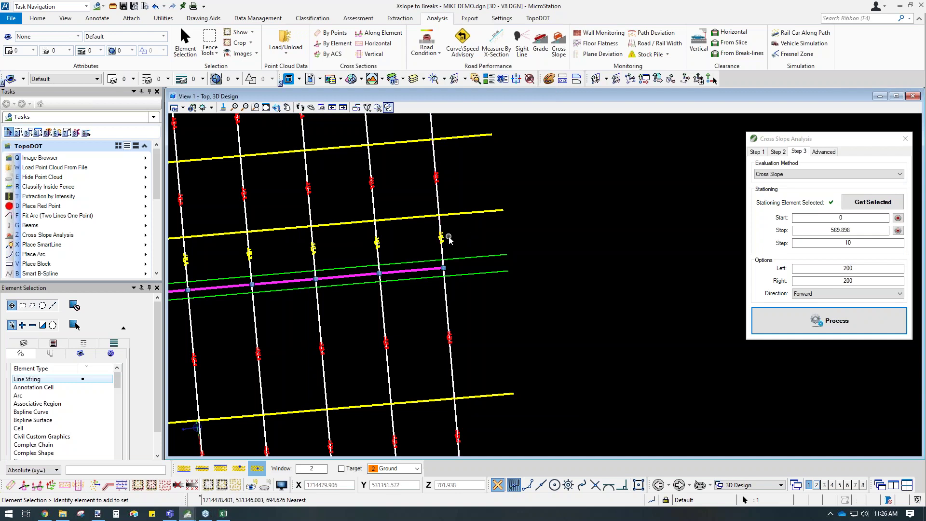
- Compare the LANE 1 slope labels at stations 0 and 10 with the analysis step interval
scroll(441, 241, "up", 5)
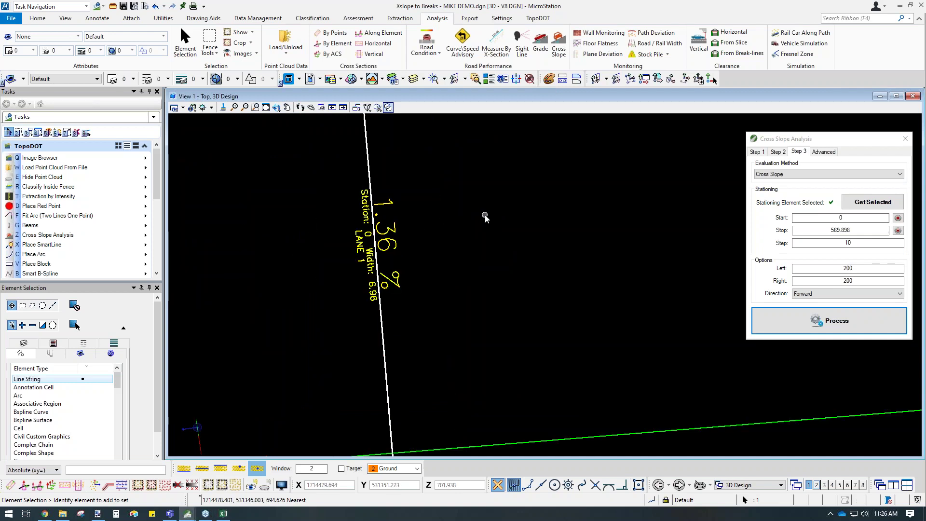
scroll(535, 219, "down", 5)
scroll(378, 241, "up", 5)
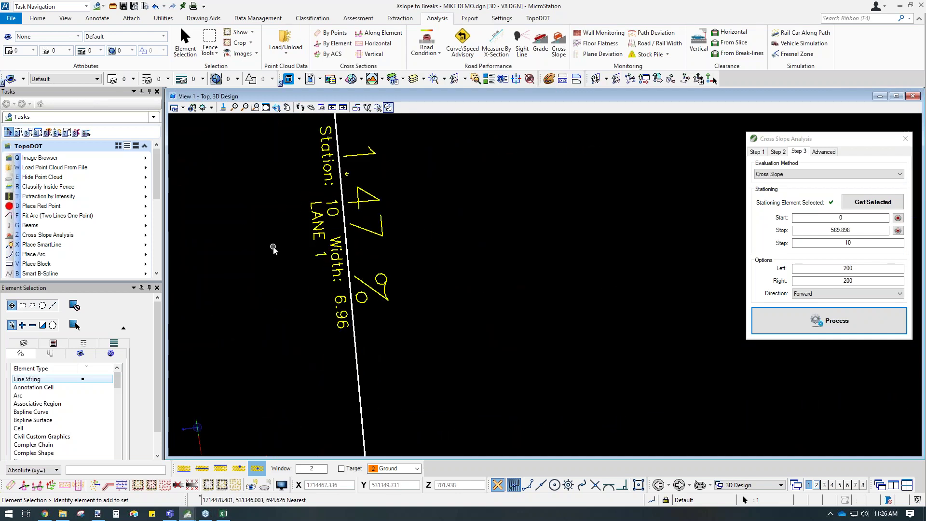
double_click(844, 243)
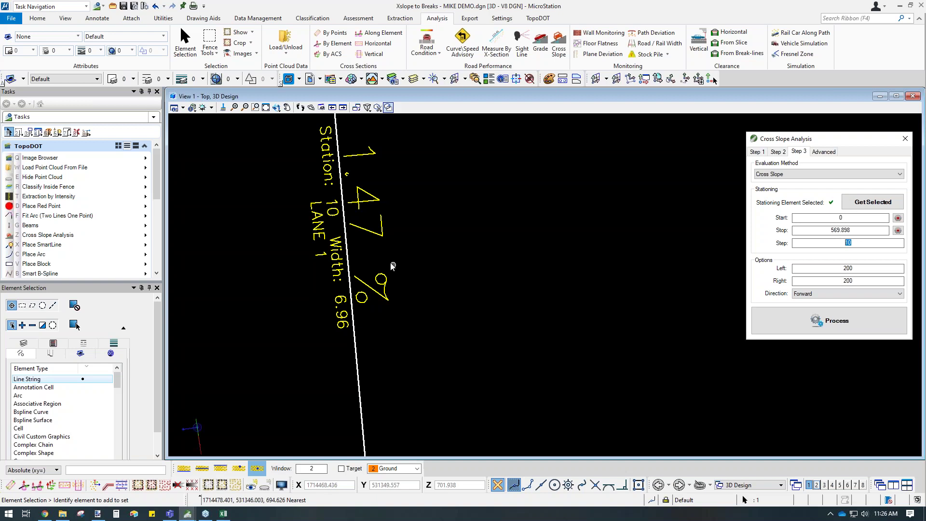
scroll(445, 264, "down", 5)
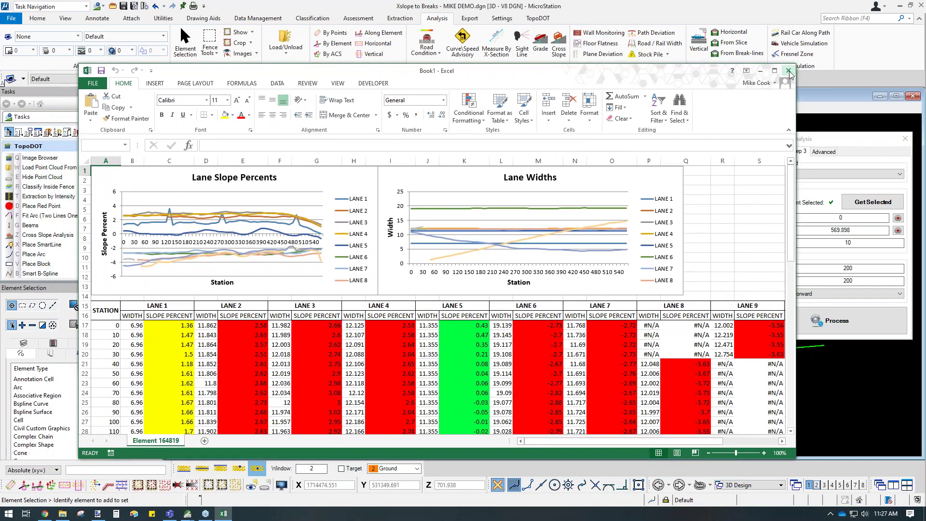
- Close the Excel report and locate the LANE 10 slope label at station 50 in the drawing
left_click(790, 74)
key("Tab")
middle_click_drag(583, 400, 511, 191)
scroll(510, 191, "down", 2)
middle_click_drag(537, 243, 610, 72)
middle_click_drag(452, 313, 608, 301)
scroll(437, 292, "up", 2)
scroll(451, 292, "up", 3)
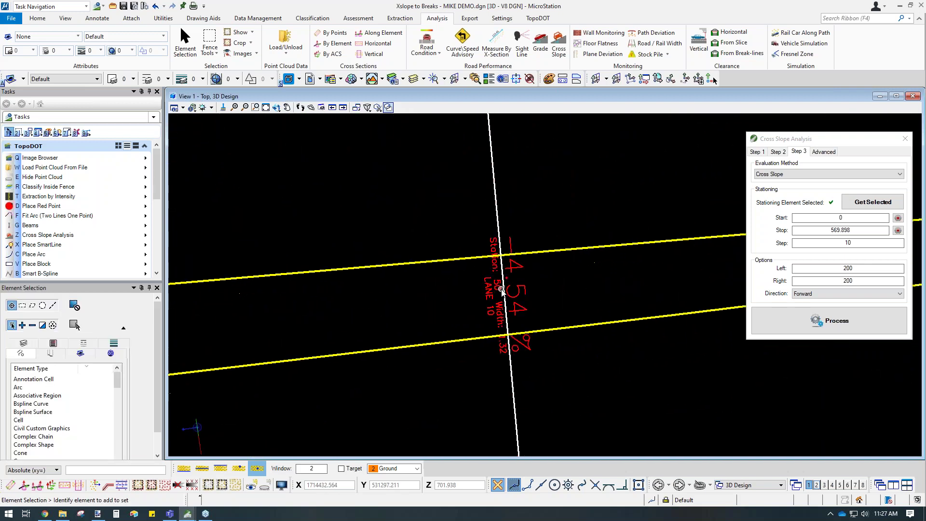
- Examine the LANE 10 label and the neighbouring slices past the end of the inner paint stripe toward the pavement edge
middle_click_drag(423, 237, 337, 211)
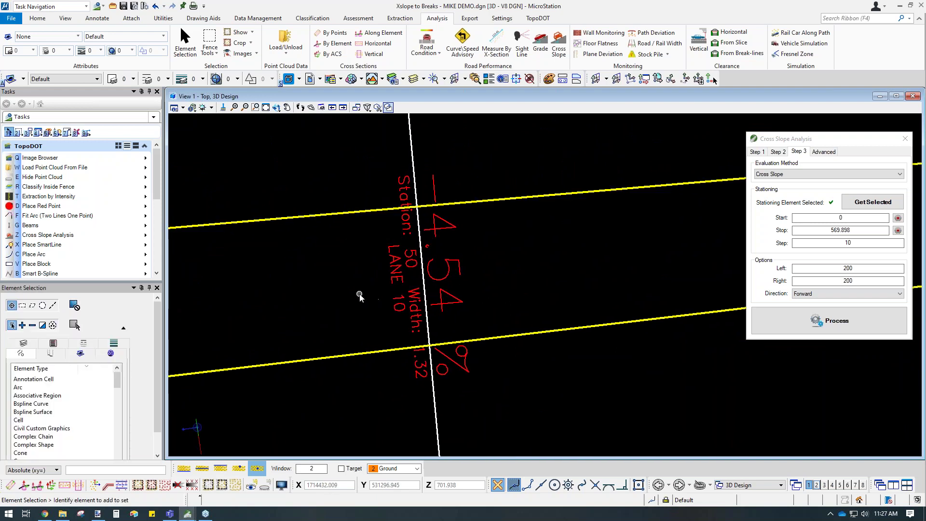
scroll(417, 377, "down", 5)
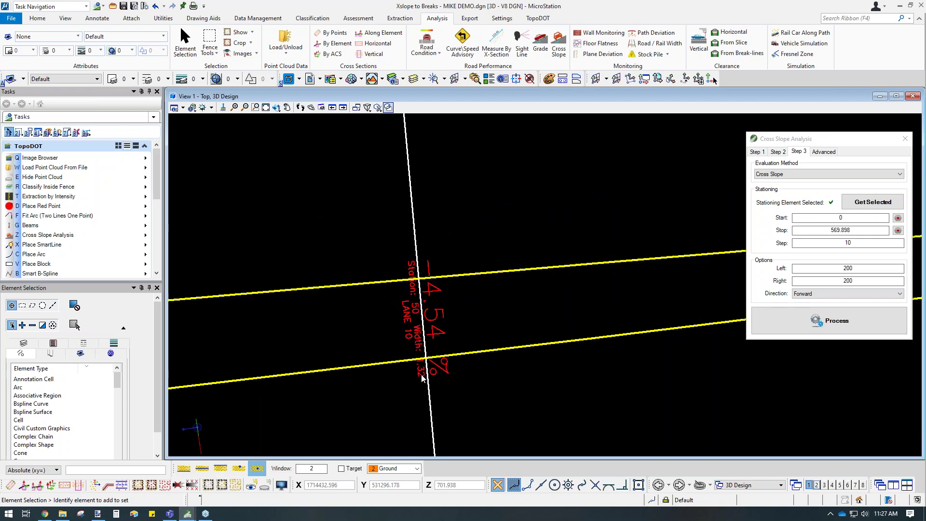
middle_click_drag(677, 319, 463, 313)
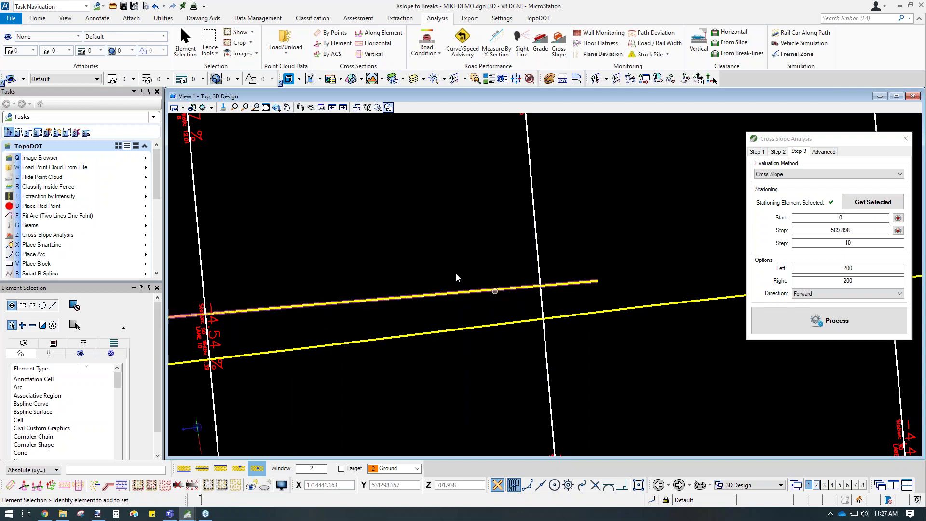
scroll(558, 300, "down", 5)
scroll(558, 295, "up", 4)
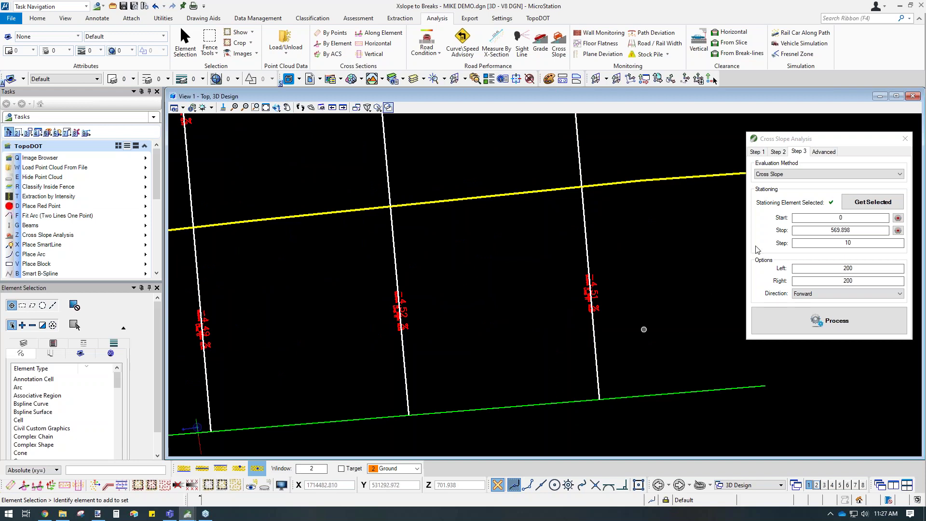
- Bring up the advanced Cross Slope Analysis options and show the point cloud around the slices at the far end of the road
left_click(824, 152)
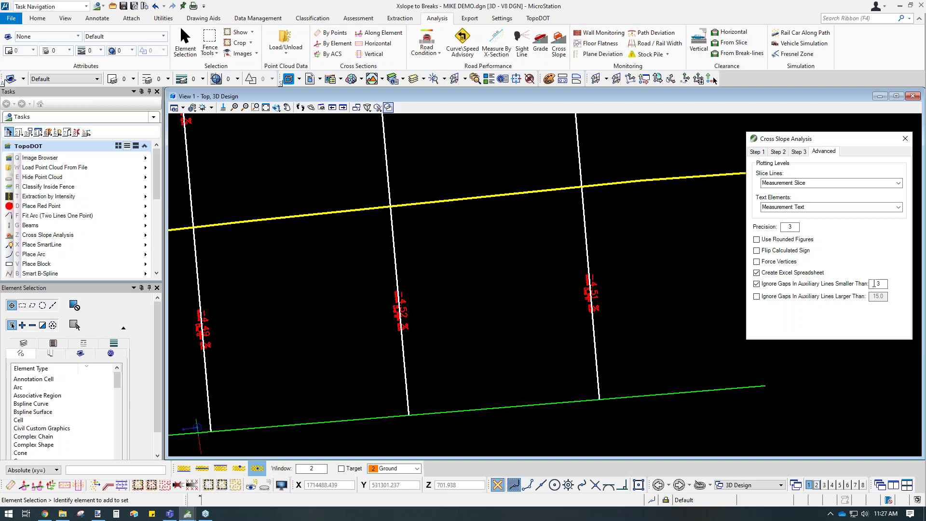
scroll(698, 344, "down", 10)
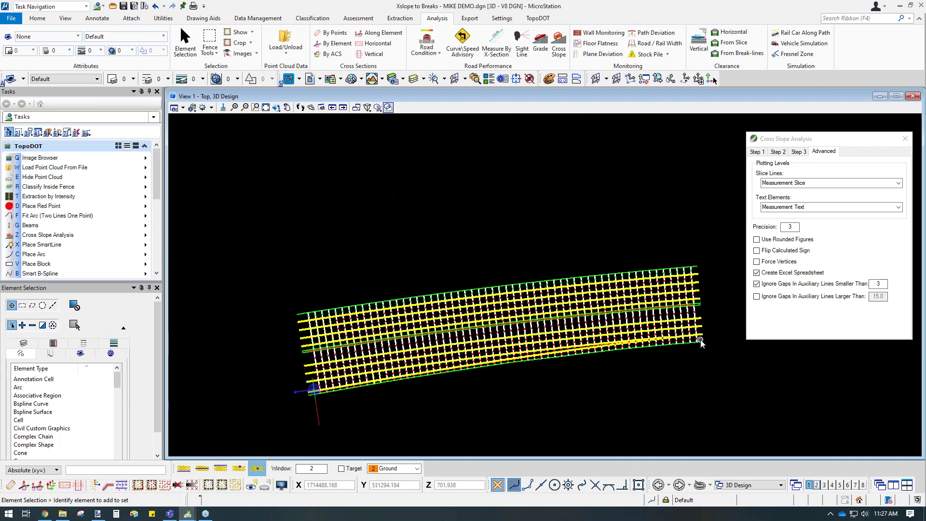
scroll(314, 388, "up", 8)
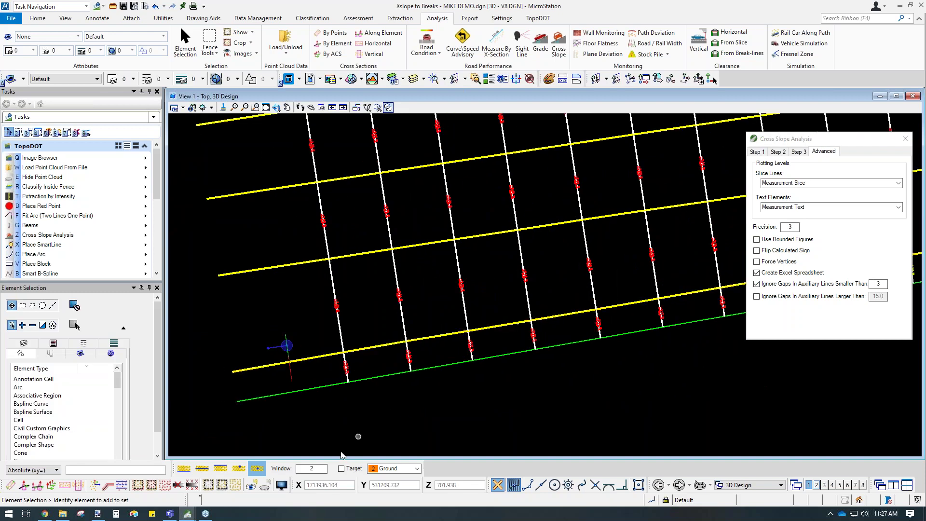
key("e")
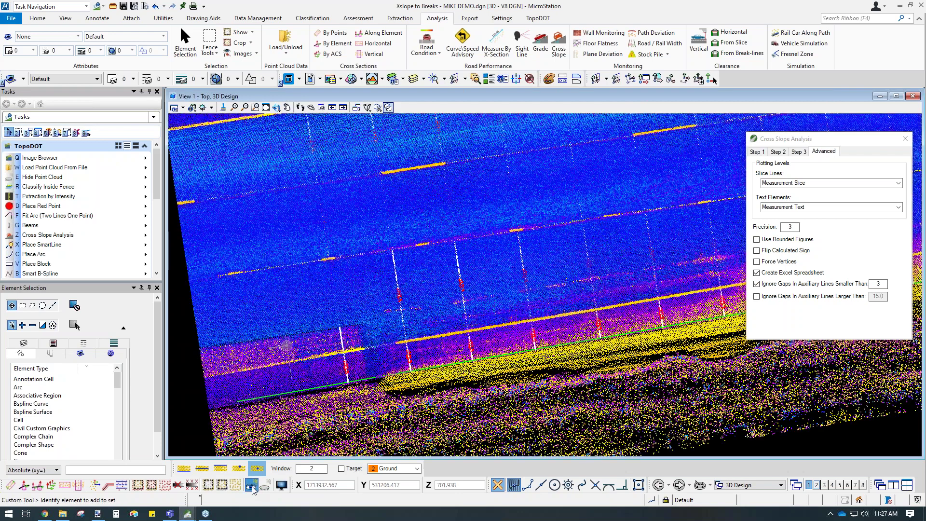
scroll(309, 338, "up", 3)
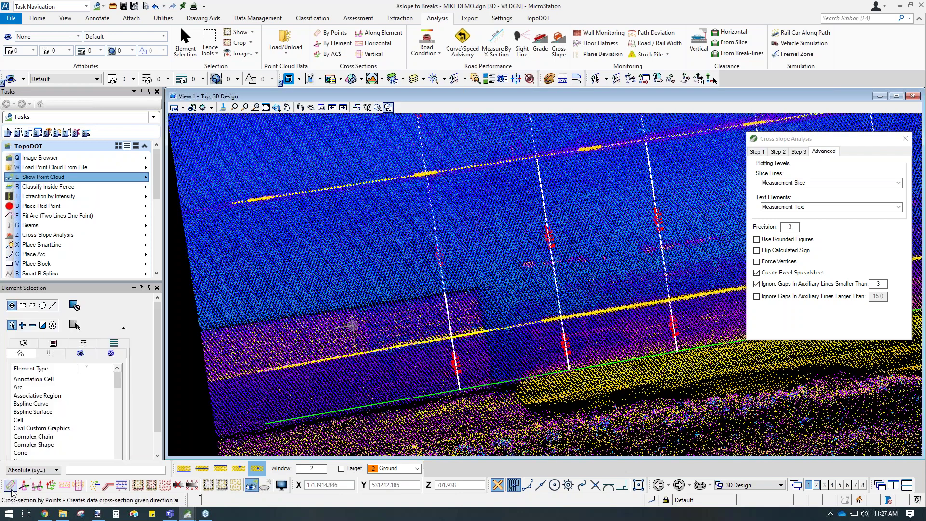
- Cut a point cloud cross-section by points across the outer lane's edge near the end of the road, using clipped view 2
left_click(11, 486)
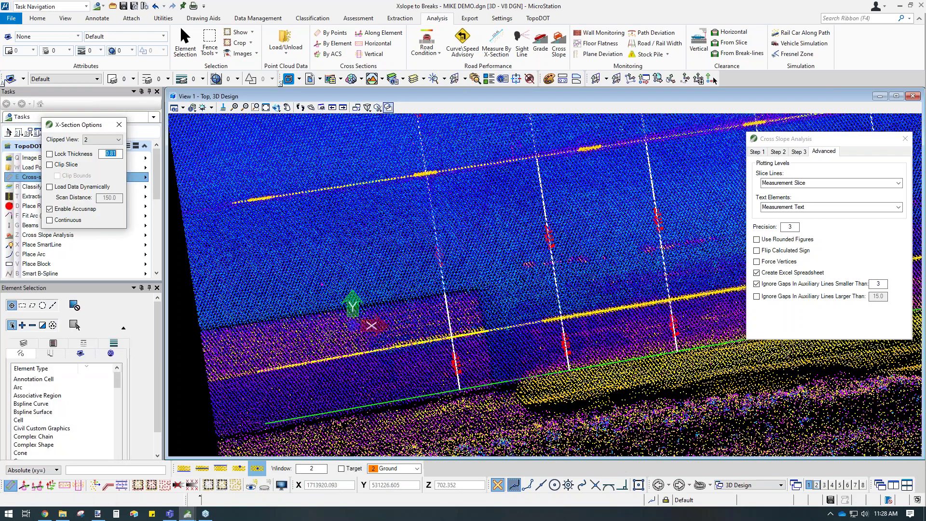
scroll(338, 309, "up", 2)
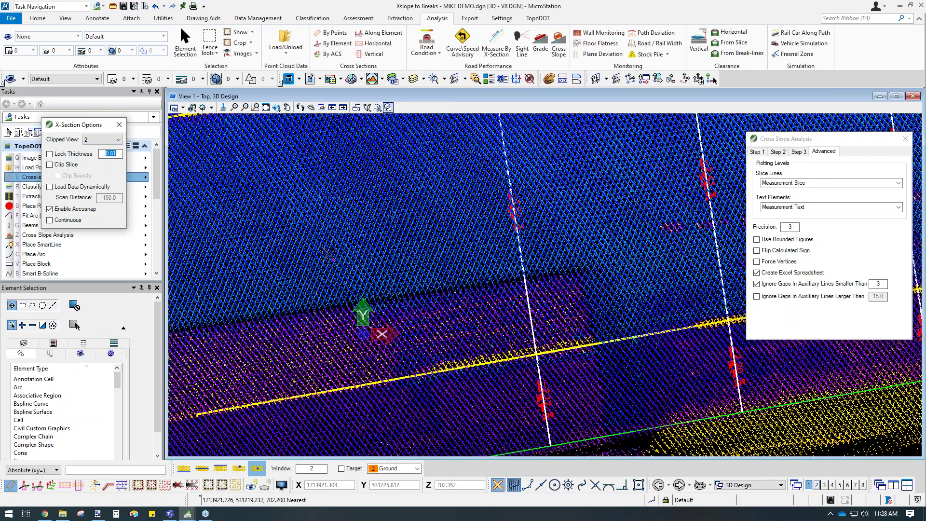
left_click(324, 250)
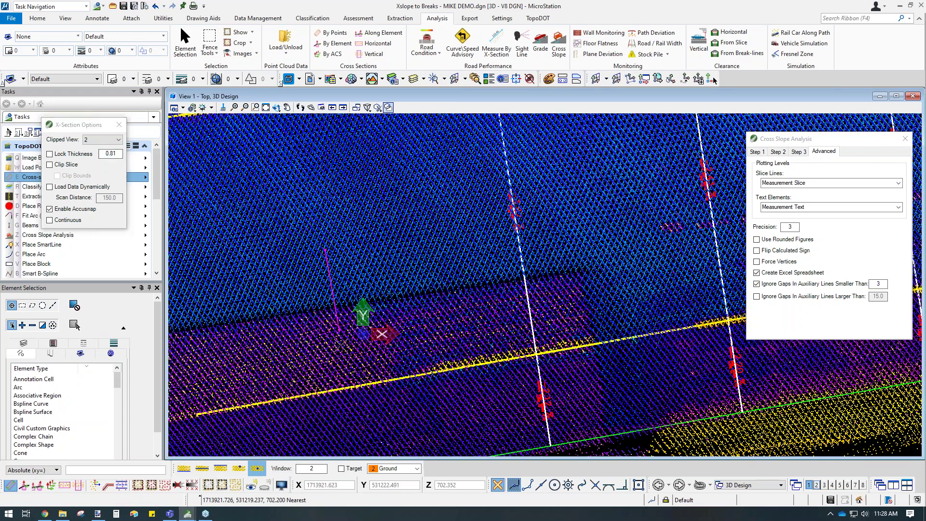
left_click(348, 371)
- Move the Cross Slope Analysis window off the section view and examine the pavement profile alongside the smaller-gap tolerance setting
left_click_drag(762, 136, 489, 67)
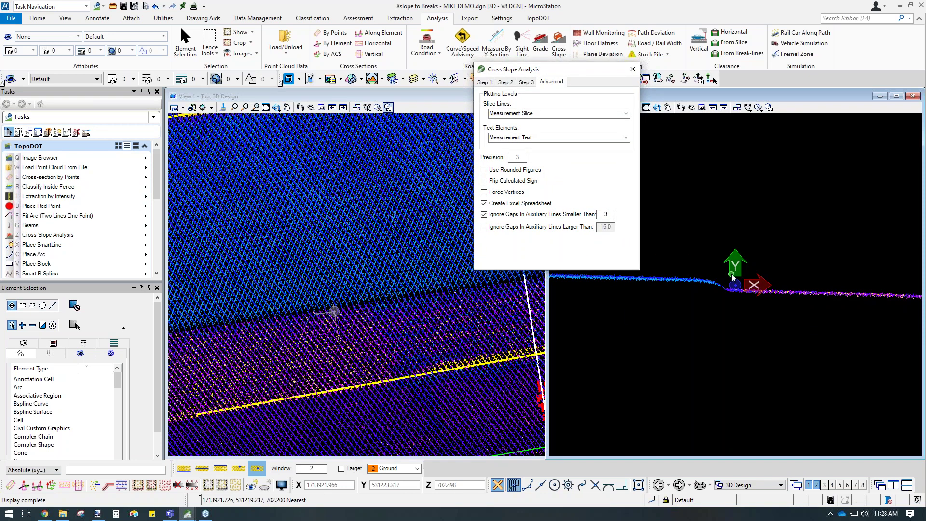
middle_click_drag(726, 282, 708, 326)
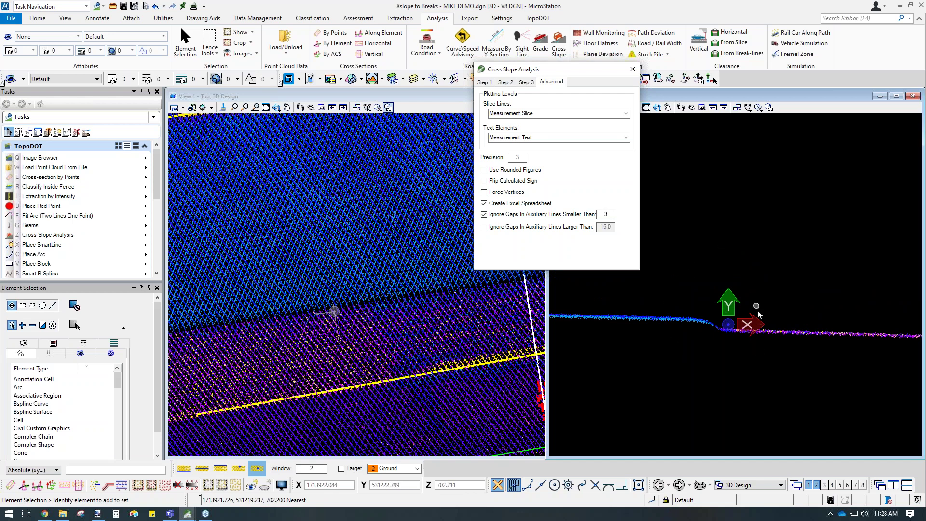
middle_click_drag(758, 337, 682, 339)
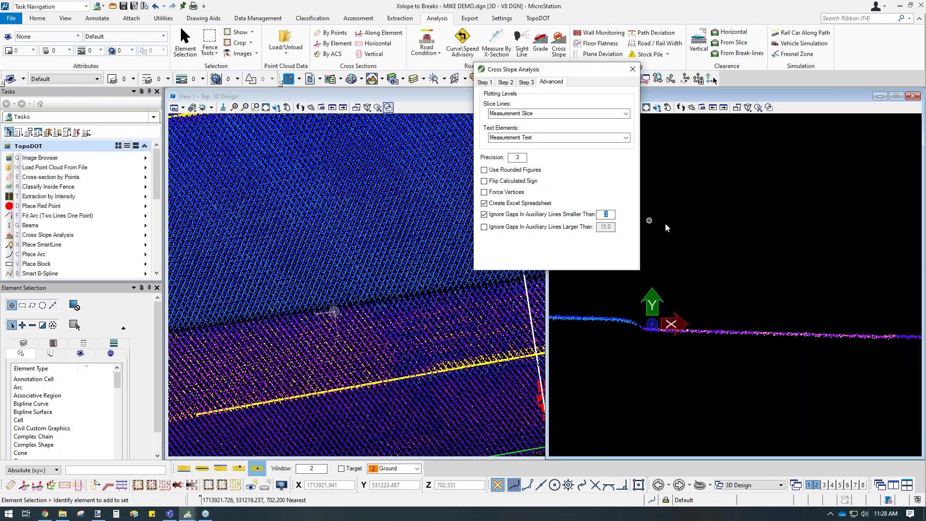
scroll(626, 310, "down", 2)
middle_click_drag(771, 307, 676, 308)
scroll(594, 320, "up", 2)
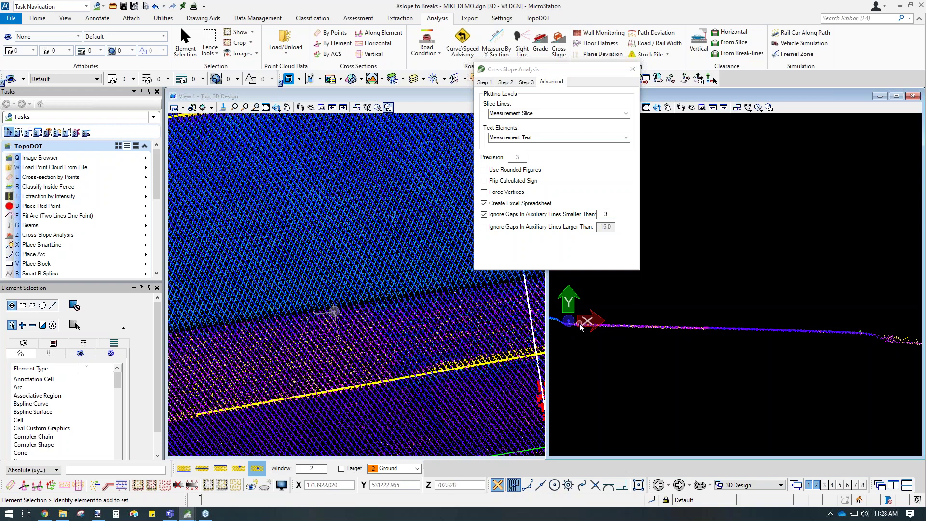
left_click(607, 215)
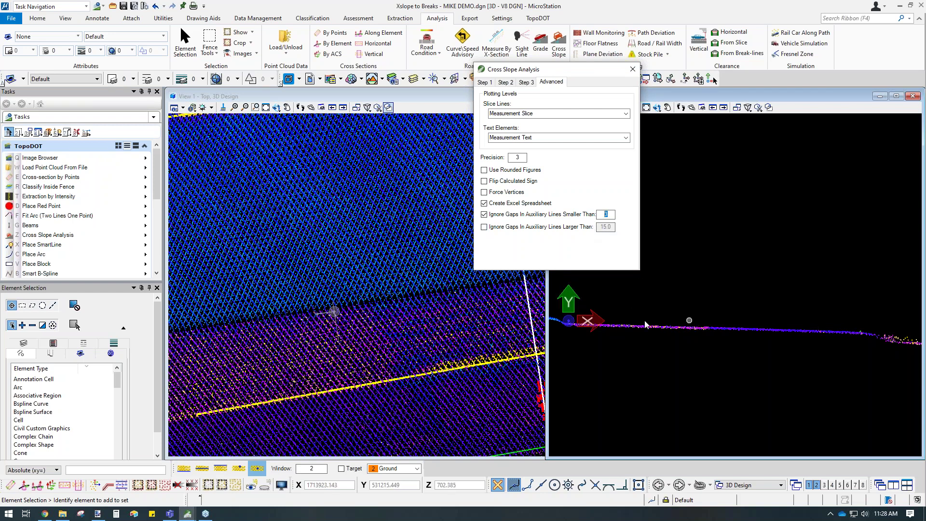
left_click(771, 252)
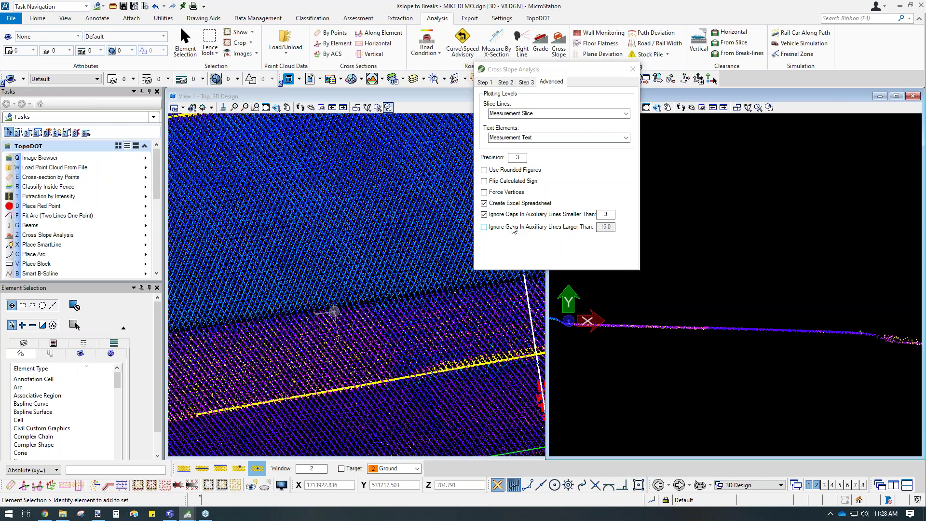
- Return Cross Slope Analysis to the priority and auxiliary line level selection, move the window over View 1 and maximize that view
scroll(398, 349, "down", 3)
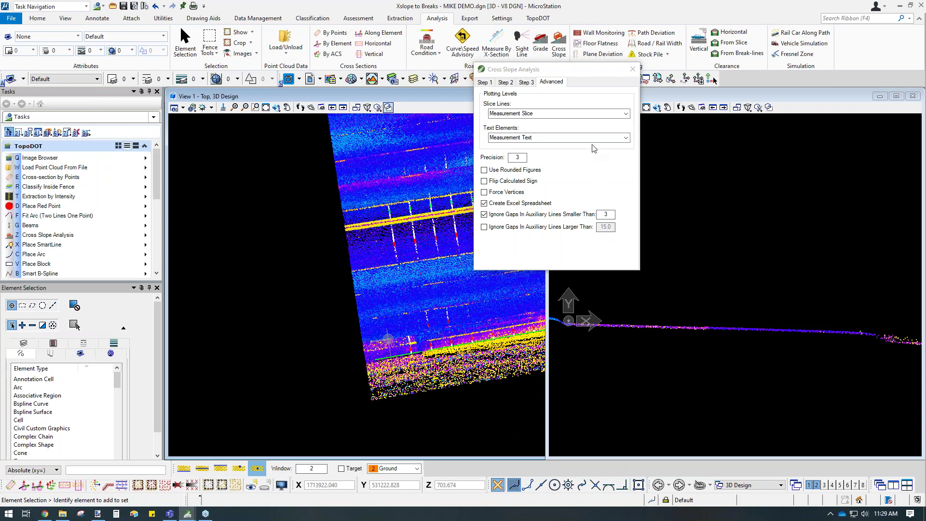
left_click(534, 83)
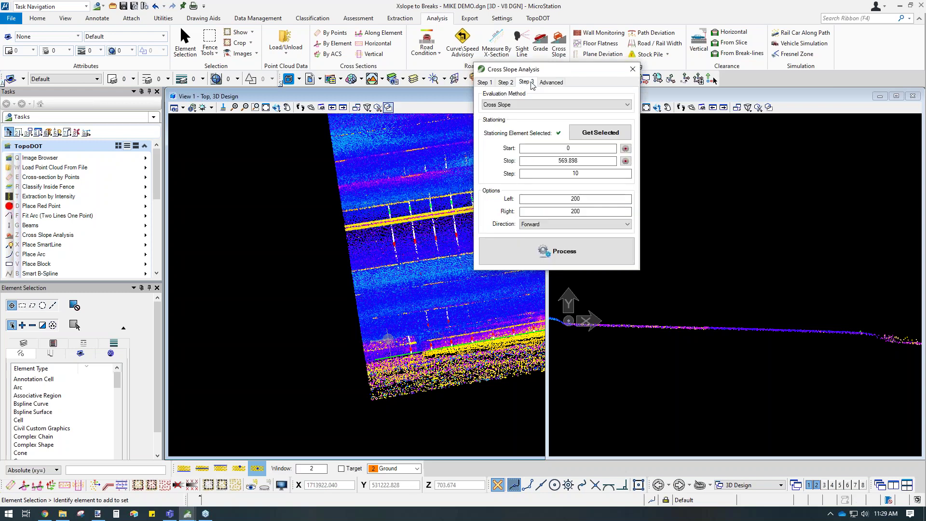
left_click(508, 83)
left_click(483, 83)
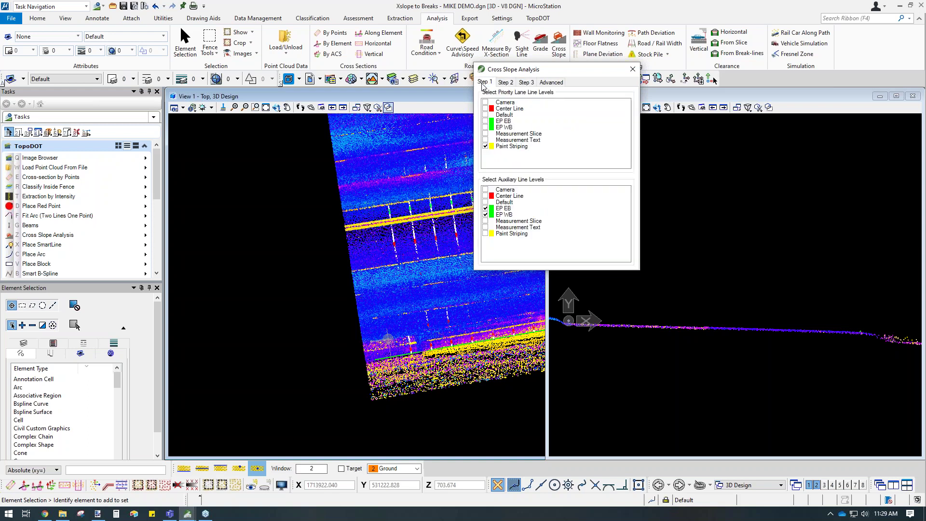
left_click_drag(537, 72, 260, 140)
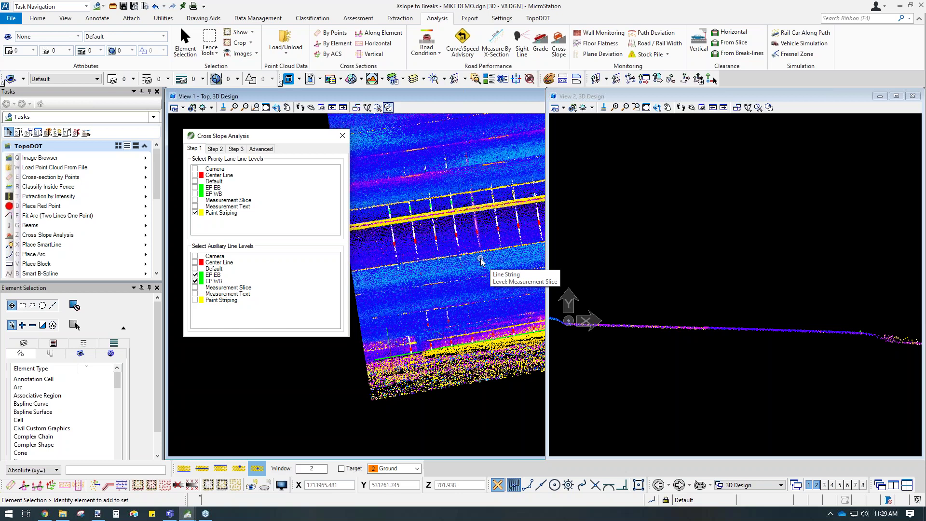
double_click(520, 99)
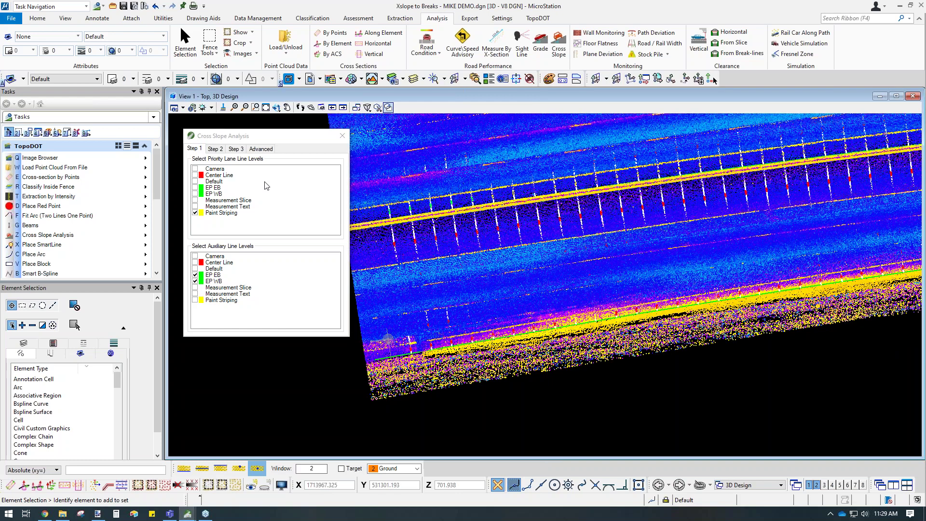
- Look up the Point Cloud Snapping options, and undock the Point Cloud Snap Toolbox and dock it back in place
left_click(256, 470)
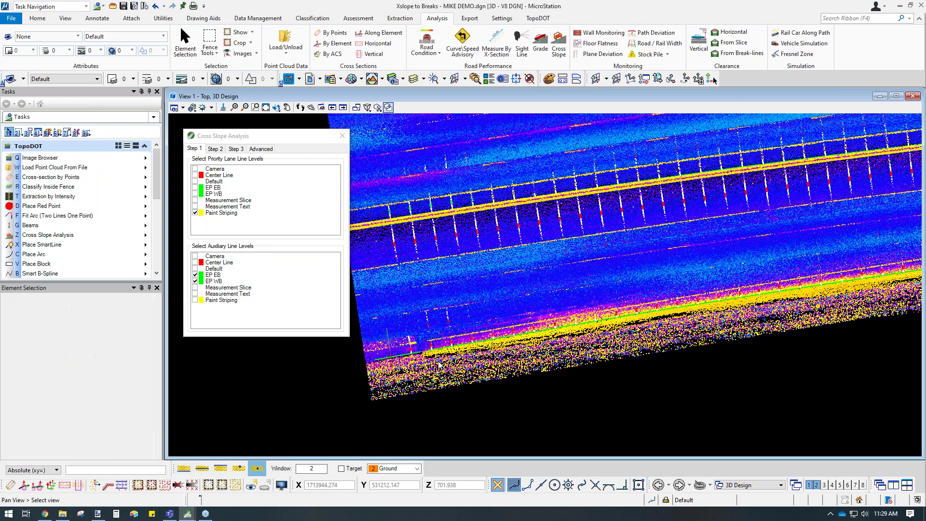
middle_click_drag(439, 365, 484, 371)
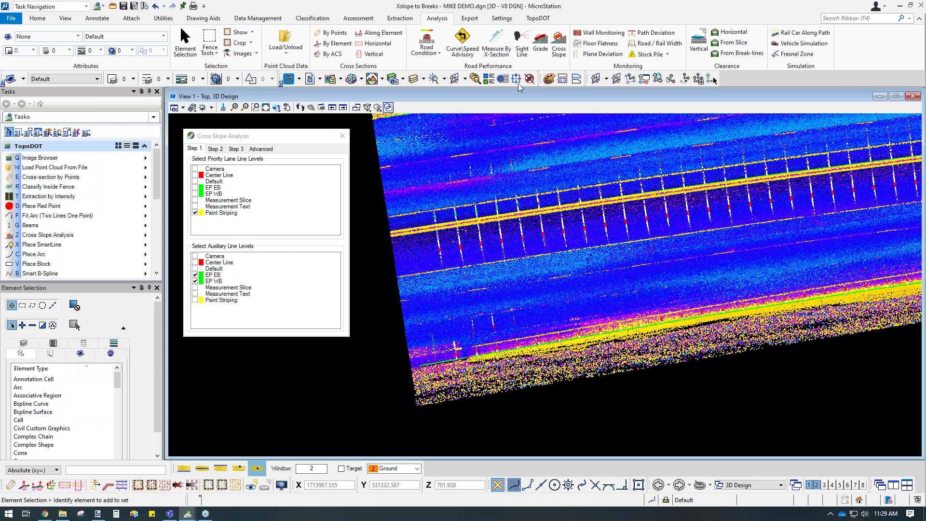
left_click(500, 21)
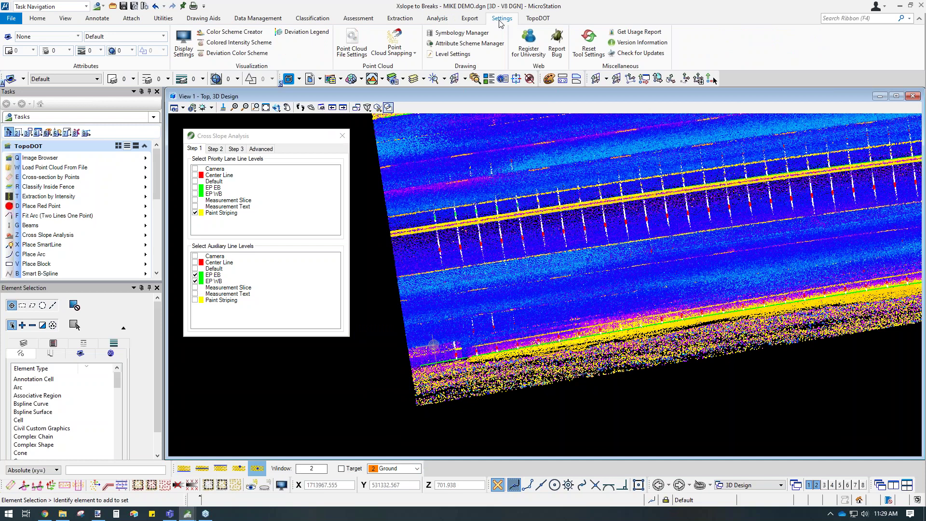
left_click(414, 54)
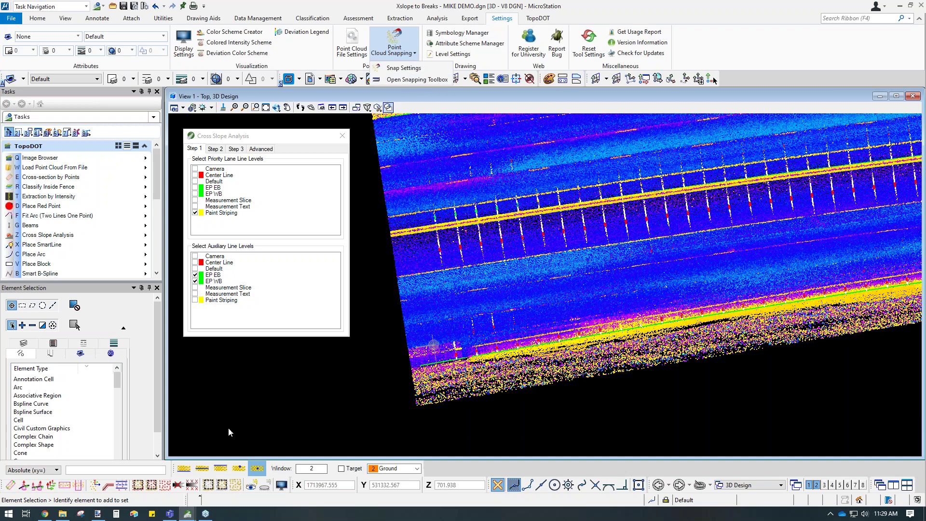
left_click(201, 429)
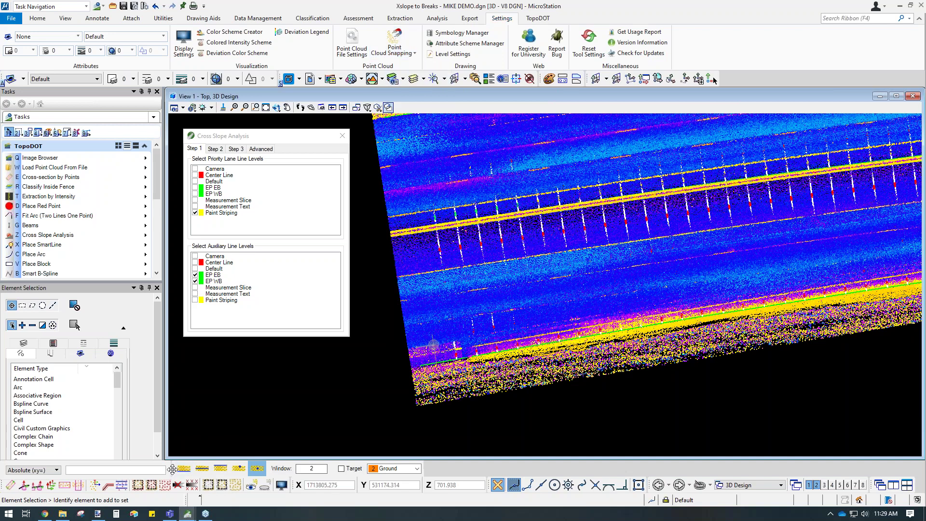
left_click_drag(173, 468, 191, 391)
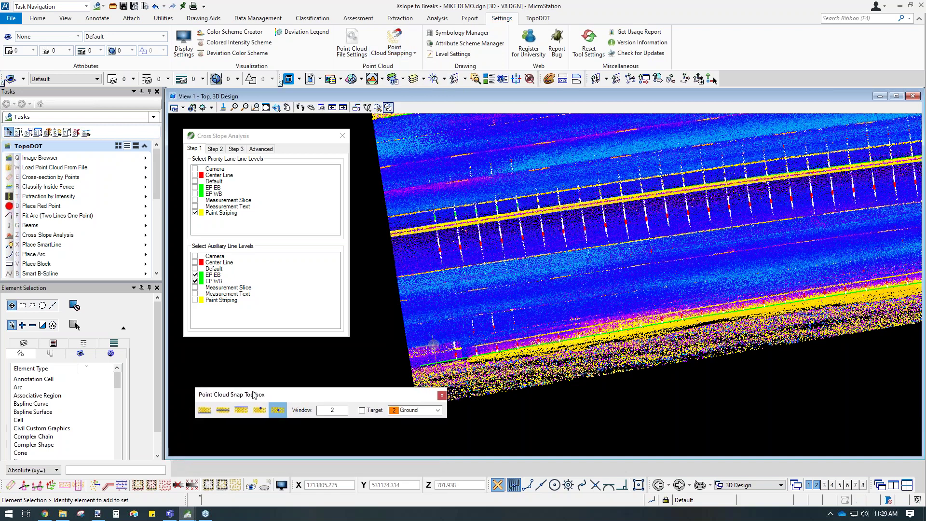
left_click_drag(255, 395, 230, 463)
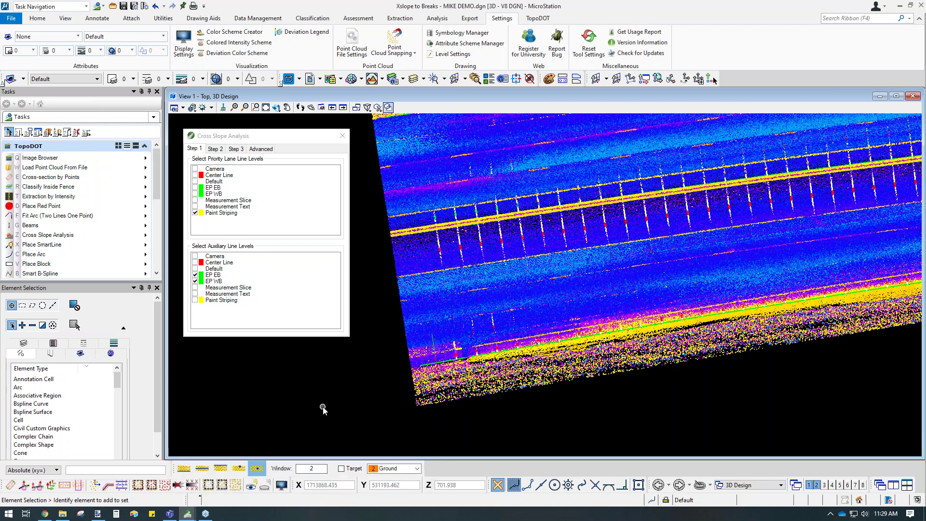
- Close Cross Slope Analysis and look up the point cloud snap modes available for View 1
left_click(341, 136)
right_click(281, 189)
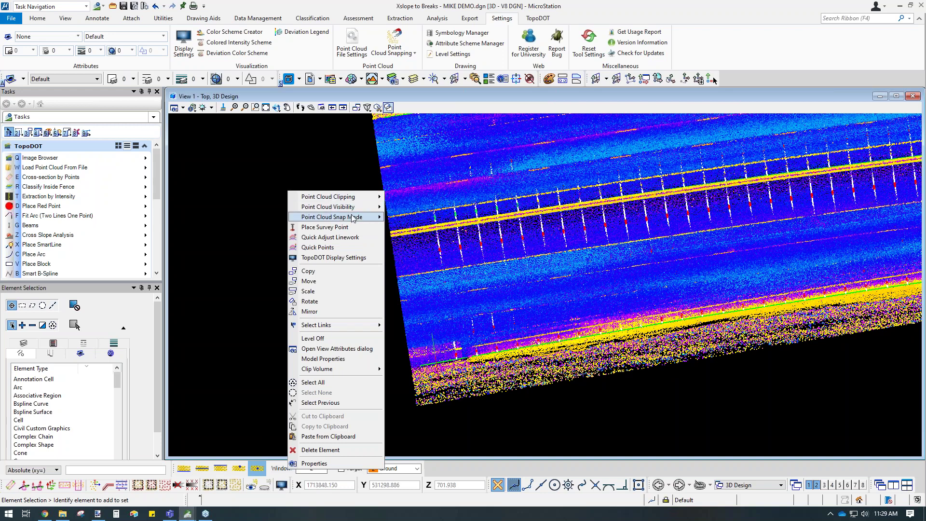
mouse_move(353, 219)
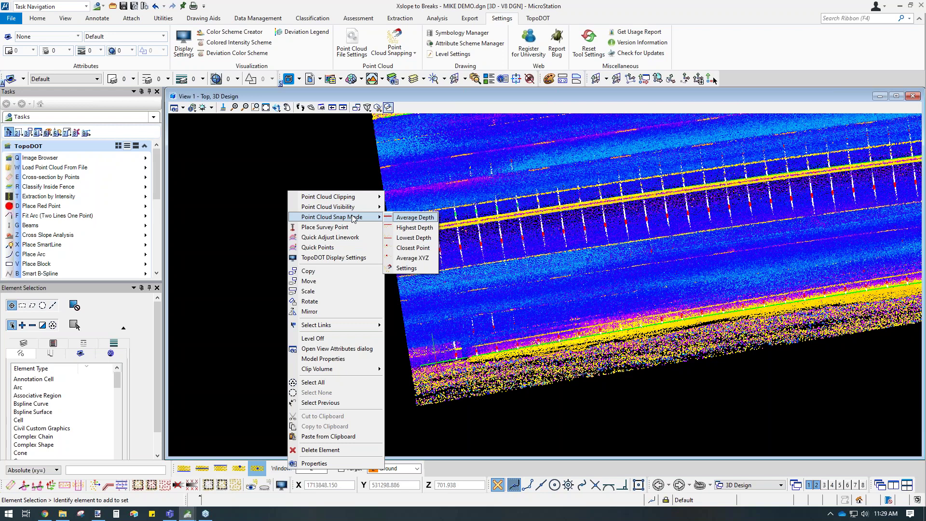
left_click(229, 243)
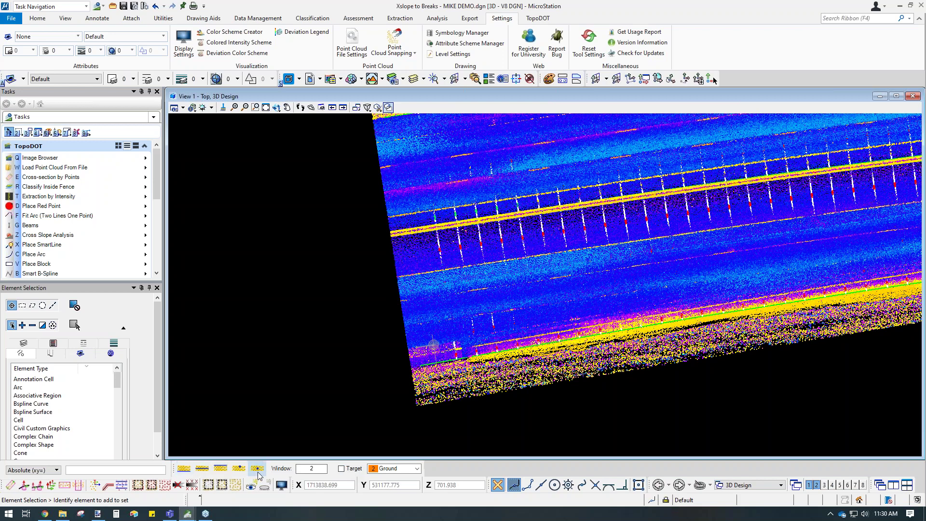
- Set point cloud snapping to average depth with a window of 1
scroll(426, 256, "up", 2)
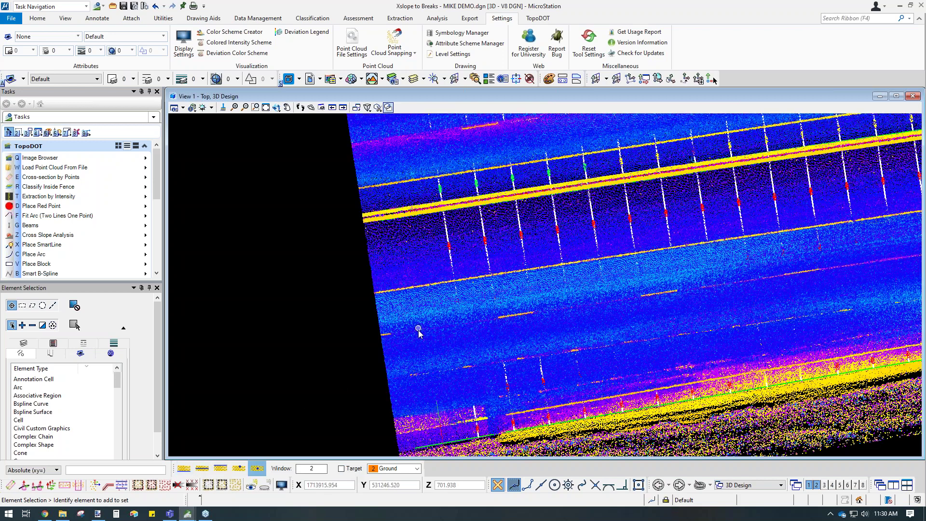
scroll(419, 331, "up", 3)
left_click(203, 468)
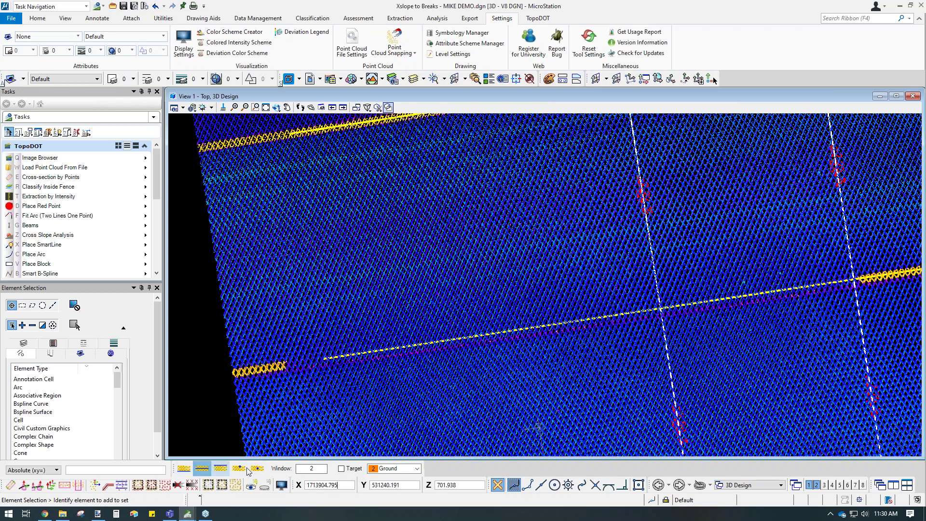
double_click(312, 468)
type("1")
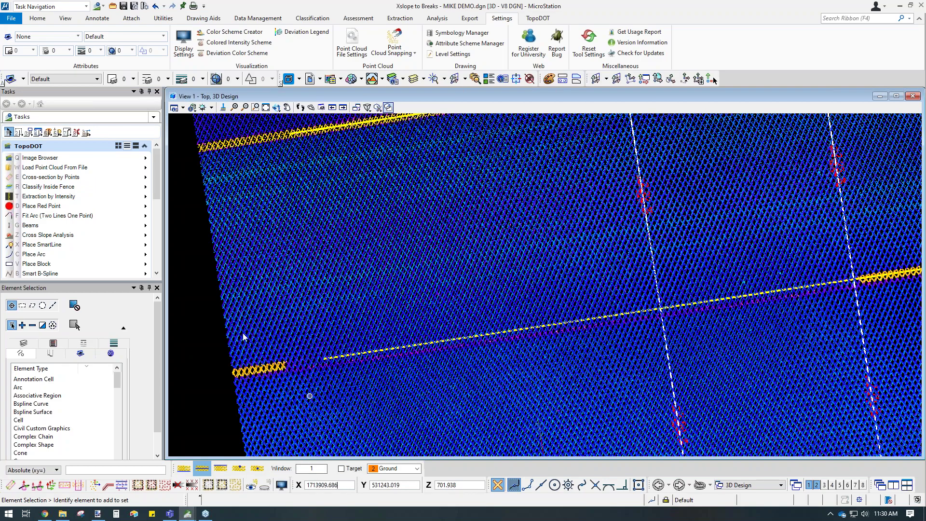
- Draw a one-segment SmartLine across the lane, snapping its first vertex by average depth and its second to the closest point
left_click(65, 245)
left_click(353, 239)
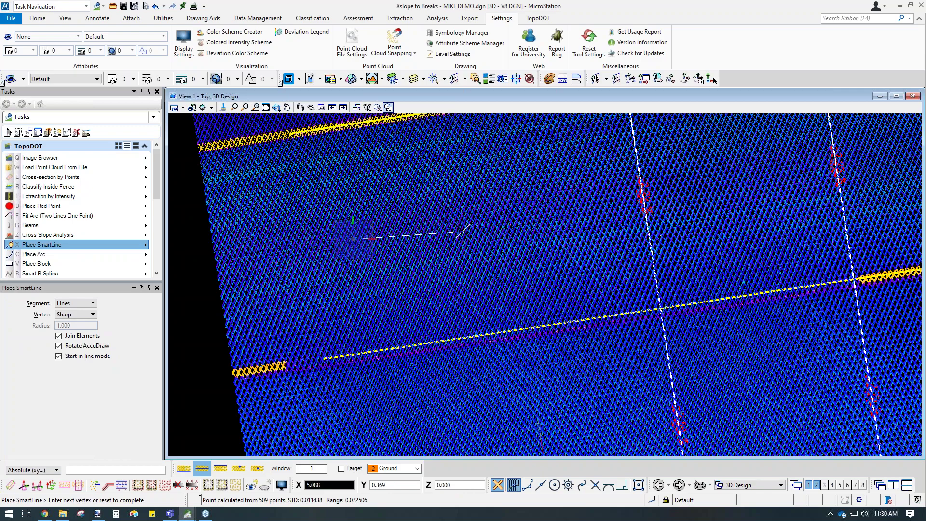
left_click(238, 468)
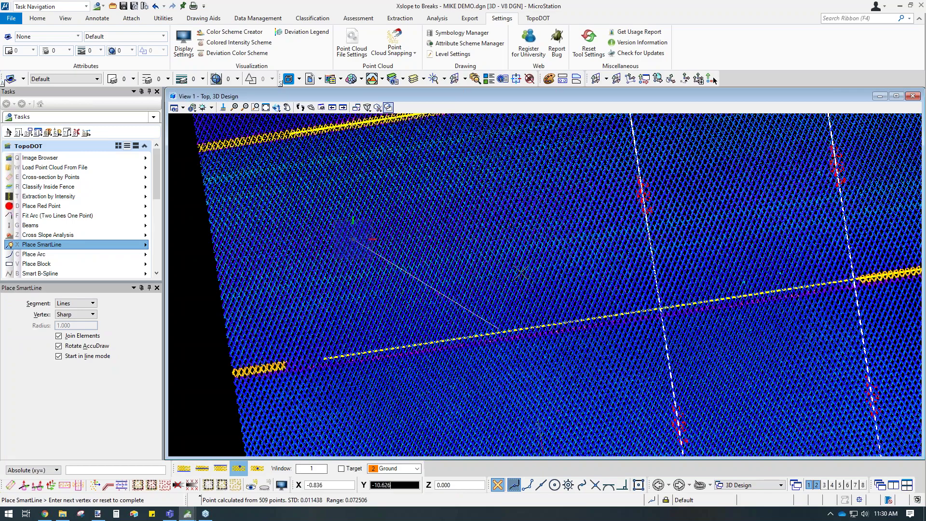
left_click(546, 237)
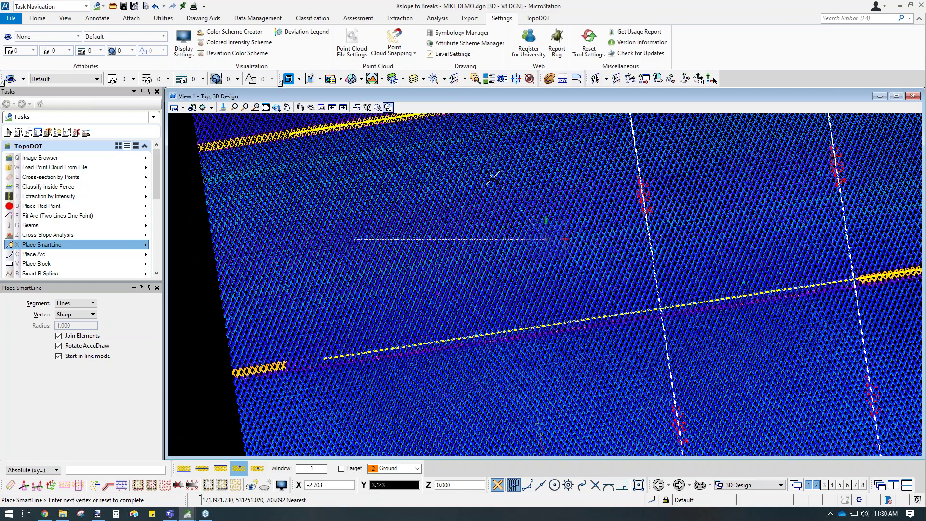
right_click(291, 394)
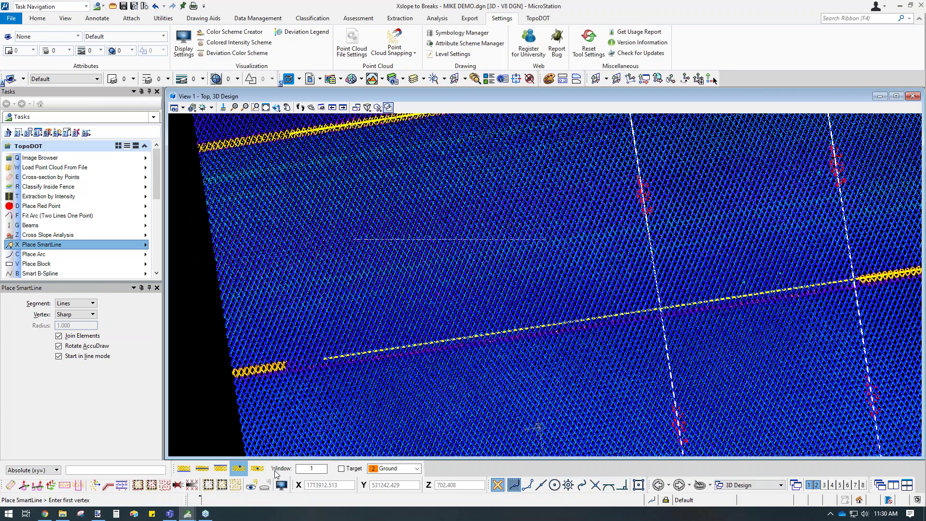
- Delete the SmartLine segment just drawn on the lane
left_click(9, 132)
left_click(446, 239)
key("Delete")
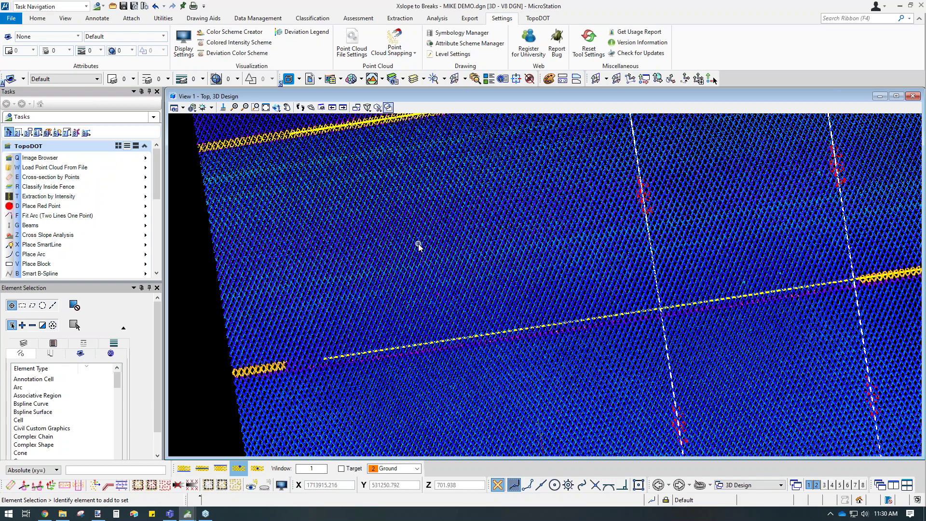
- Examine the available task themes, including V8i Task Theme, and the workflow choices, including Task Navigation
scroll(326, 324, "down", 3)
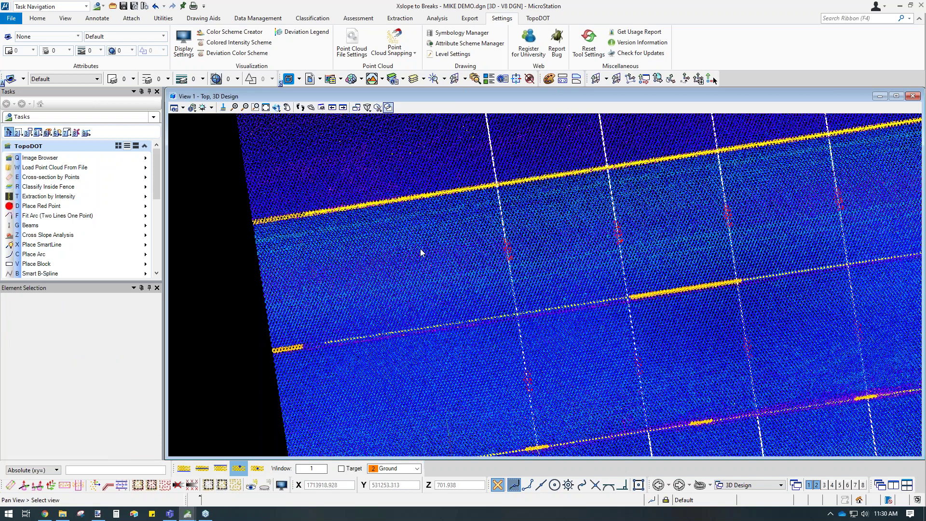
middle_click_drag(421, 252, 363, 282)
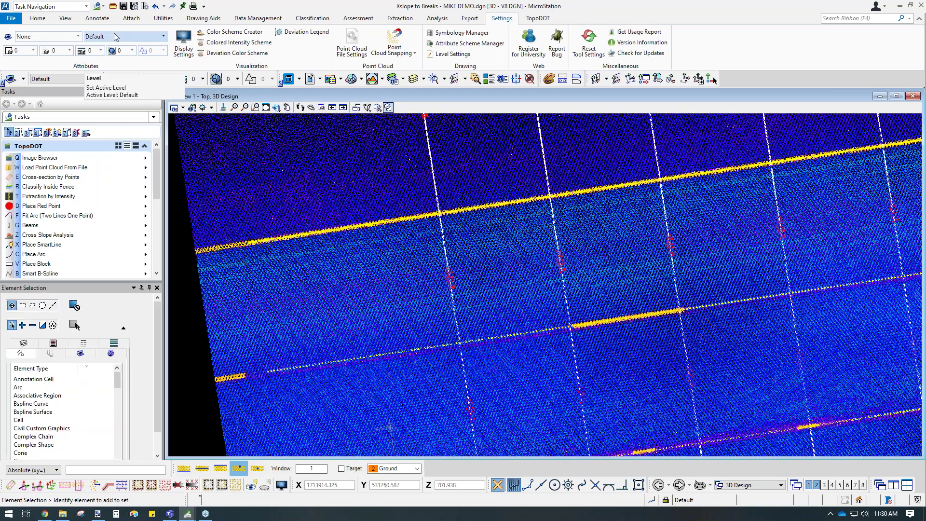
left_click(104, 7)
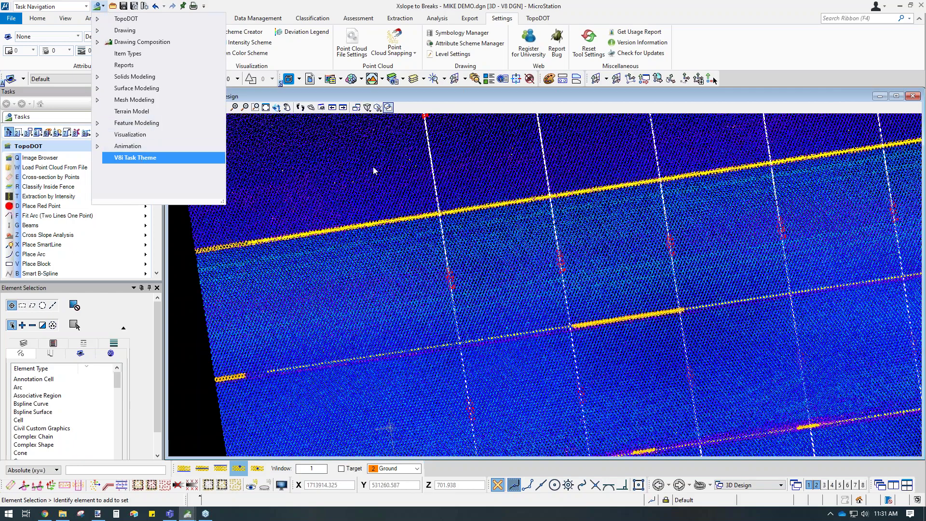
left_click(331, 171)
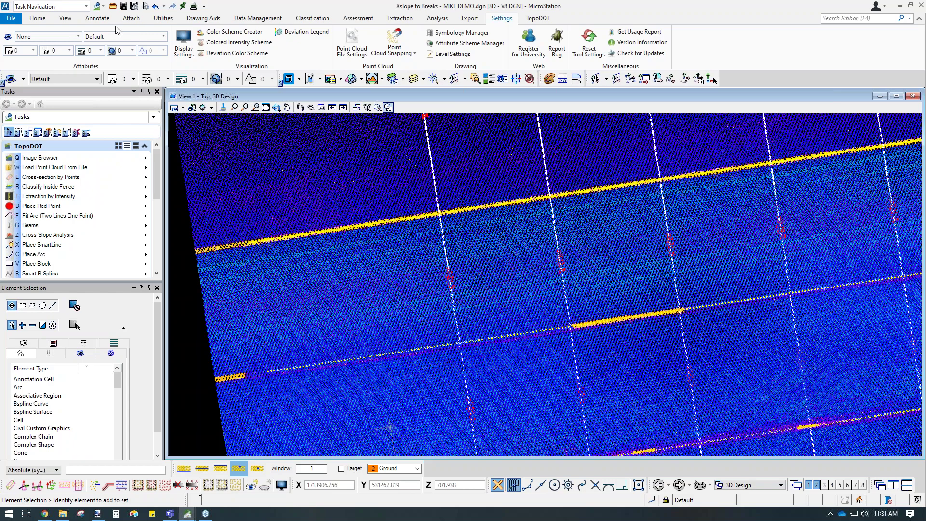
left_click(58, 6)
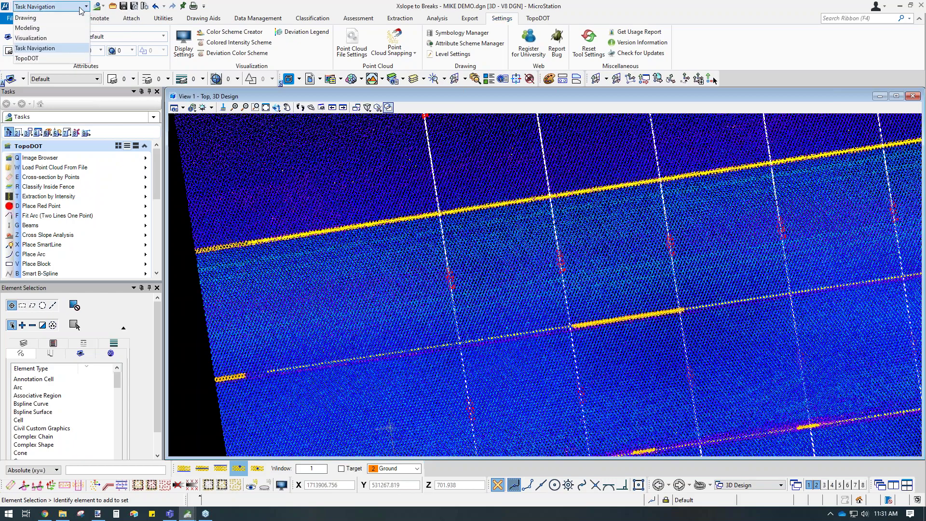
left_click(70, 48)
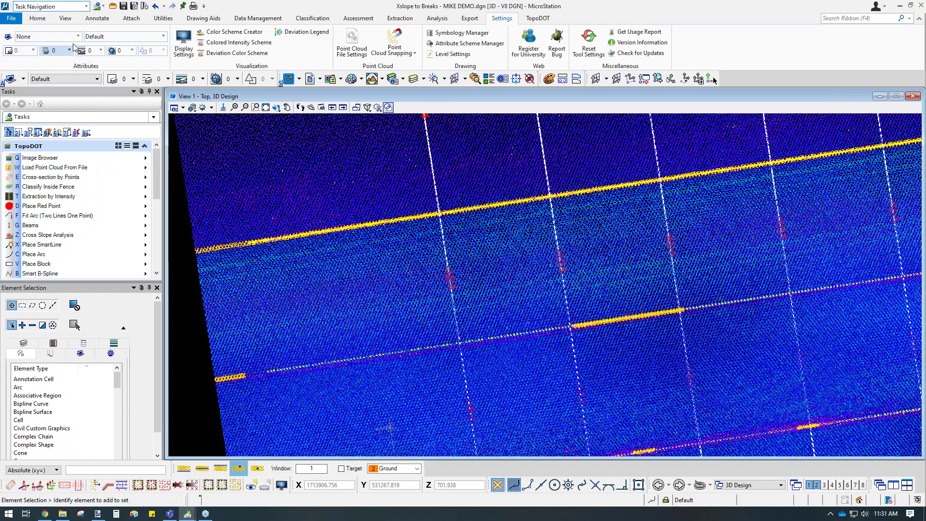
left_click(103, 7)
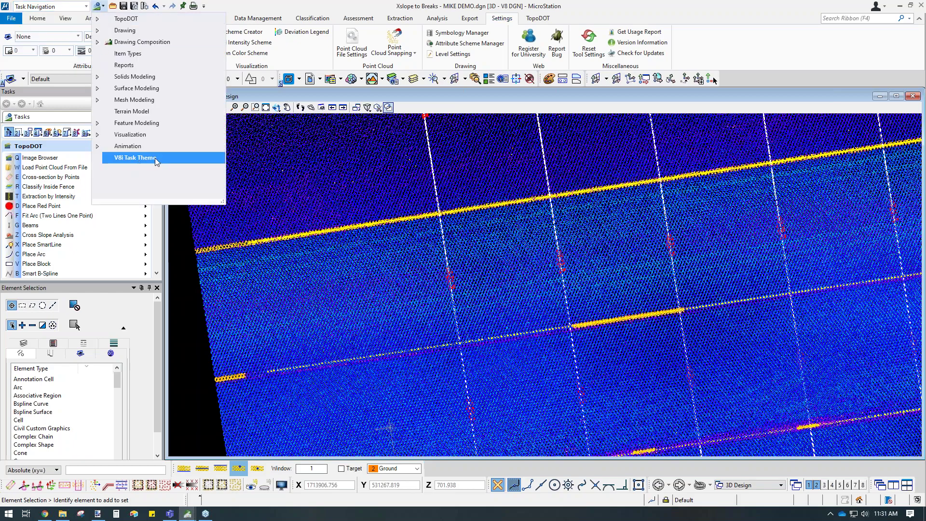
left_click(260, 158)
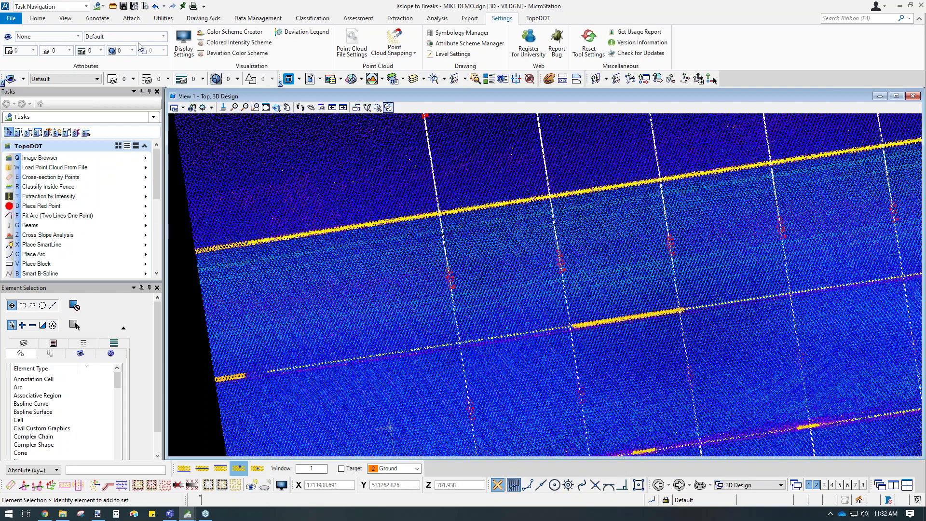
left_click(99, 6)
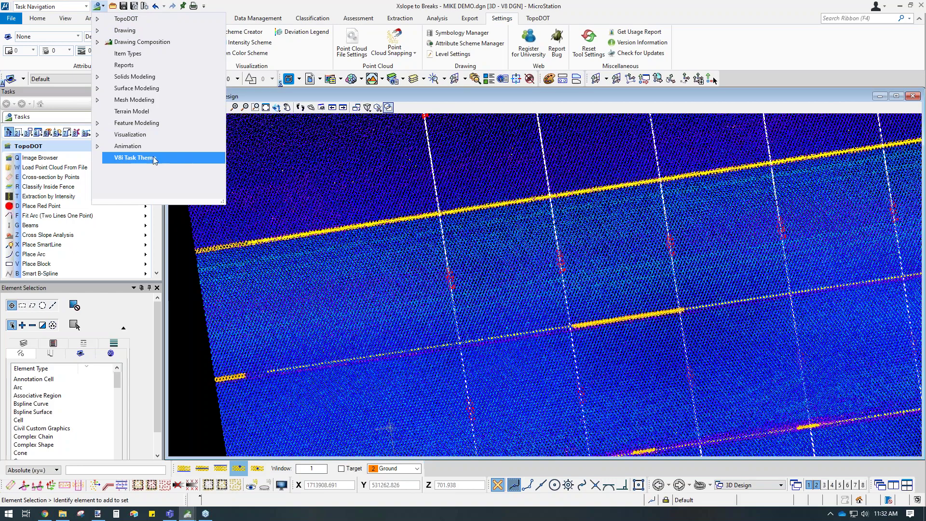
left_click(309, 153)
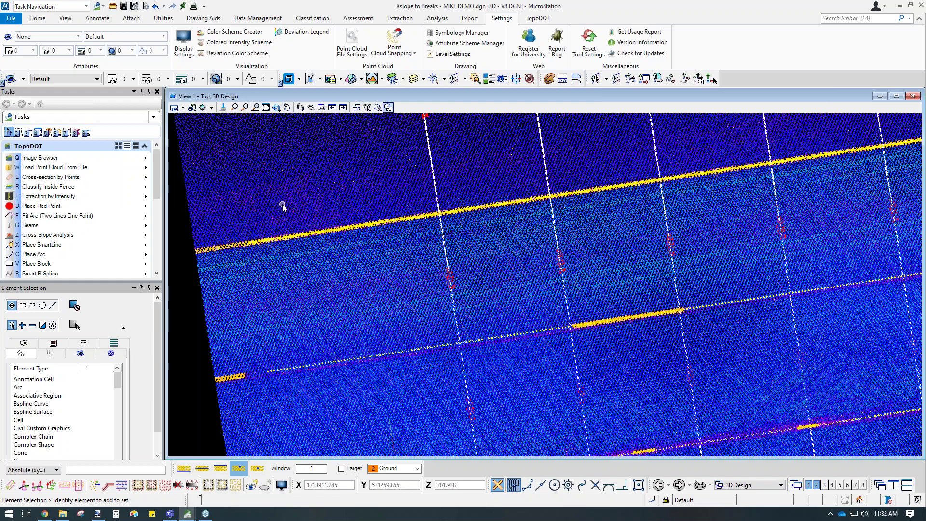
- Search the ribbon commands for "task" and choose Tasks
scroll(283, 207, "down", 3)
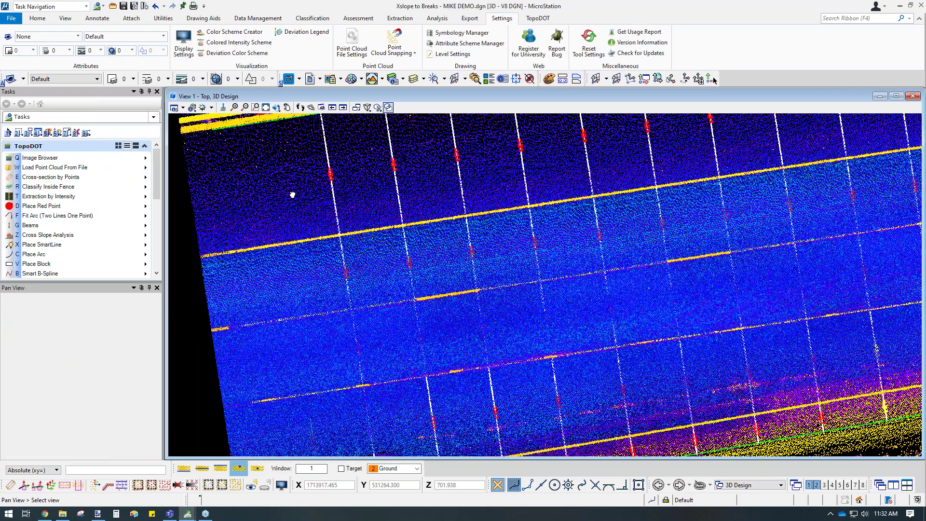
left_click(845, 19)
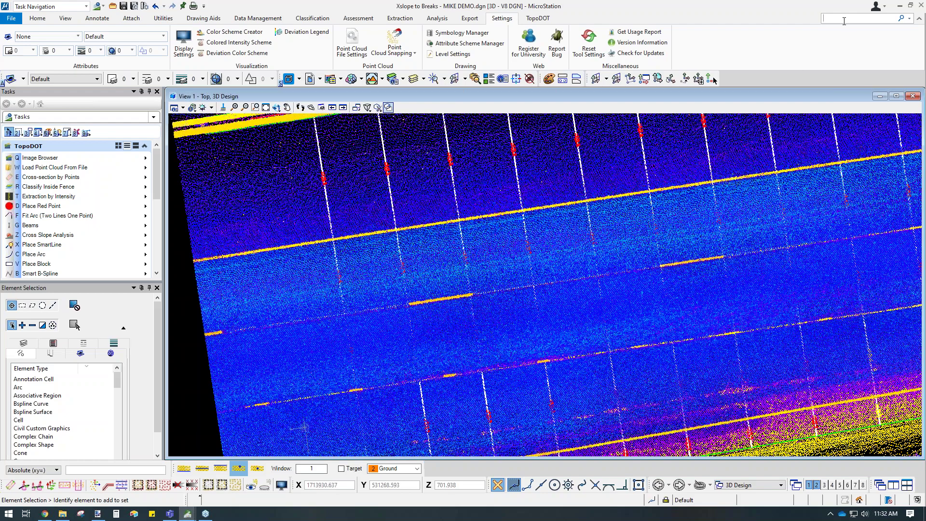
type("task")
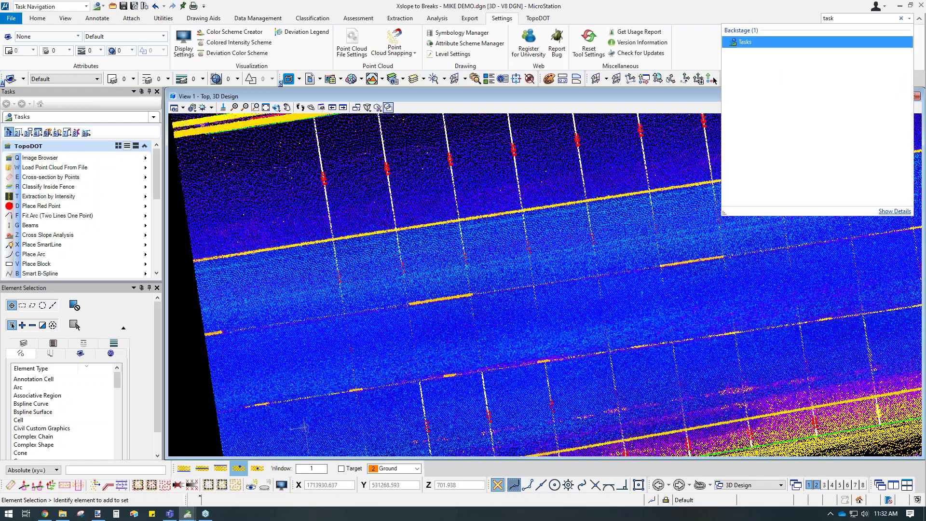
left_click(797, 44)
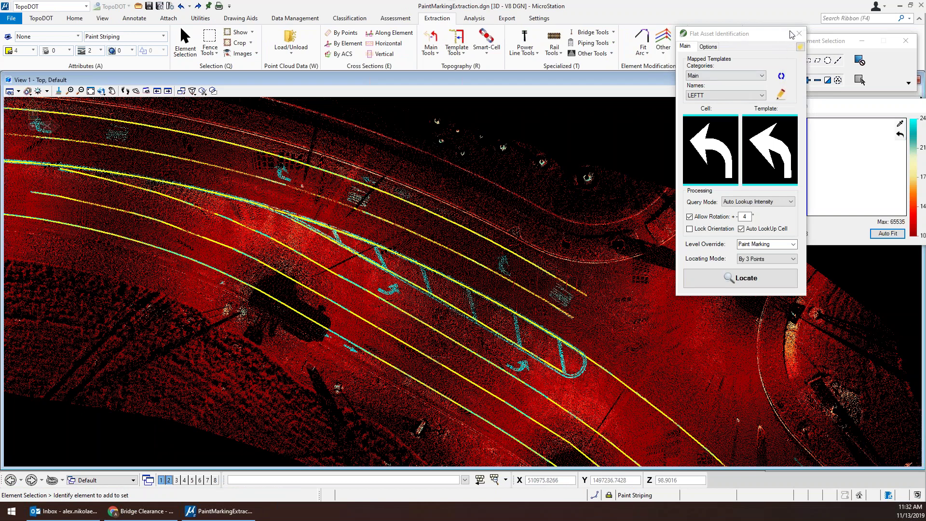
- In PaintMarkingExtraction.dgn, move the Flat Asset Identification window aside to uncover the road and its word markings near the median island
left_click_drag(733, 33, 840, 34)
middle_click_drag(655, 380, 595, 331)
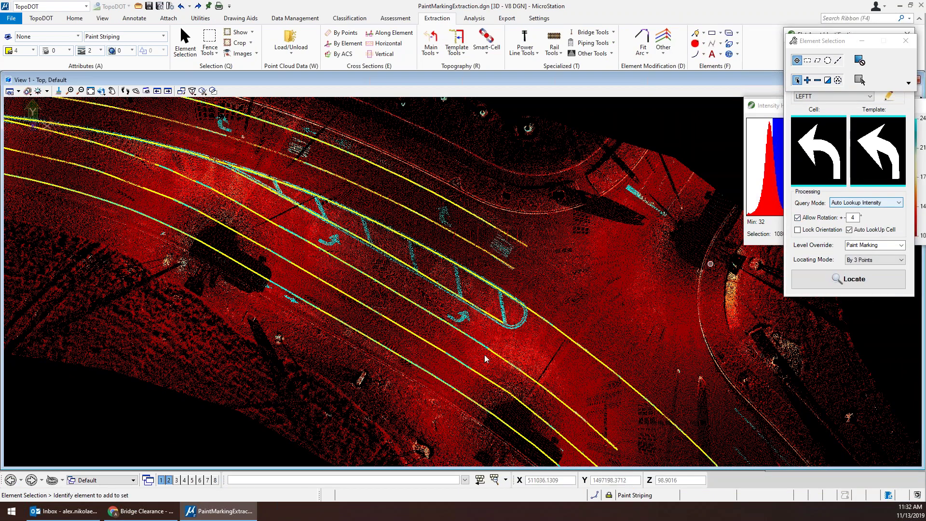
scroll(609, 373, "up", 5)
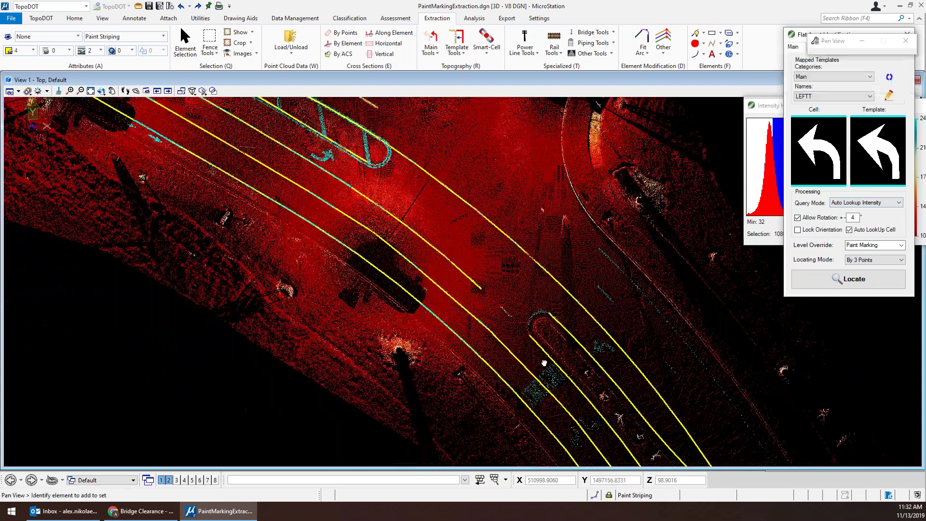
scroll(521, 294, "up", 2)
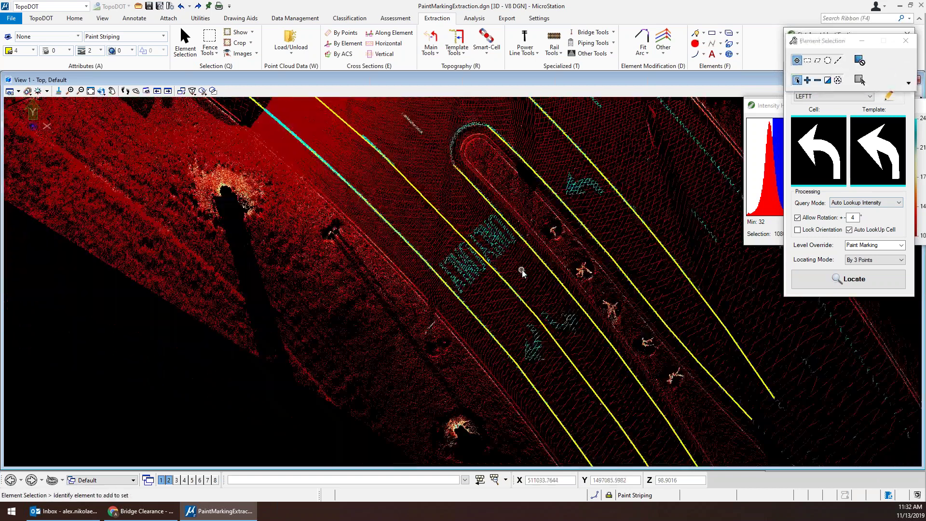
- Locate the word marking beside the median island By 3 Points, defining its length in the travel direction and its width, and place the ONLY cell
left_click(856, 263)
left_click(856, 269)
left_click(815, 284)
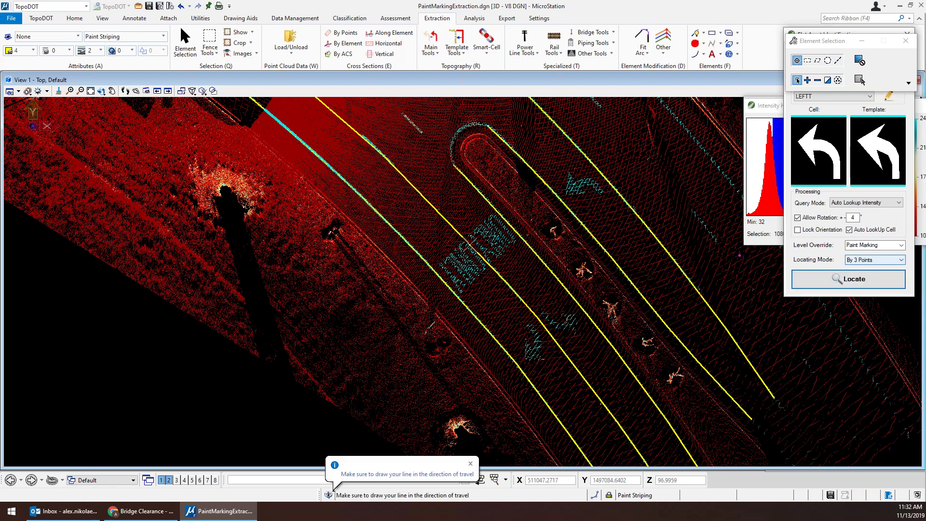
scroll(478, 231, "up", 4)
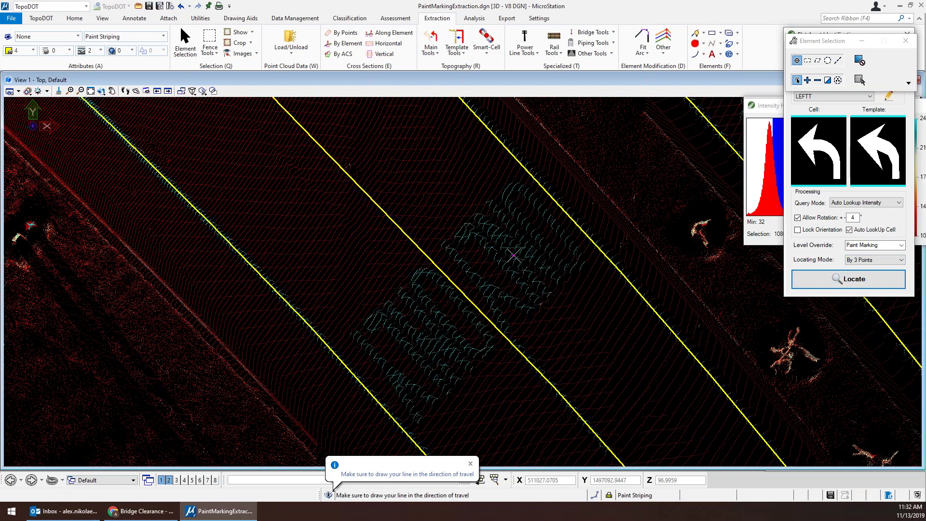
left_click(398, 224)
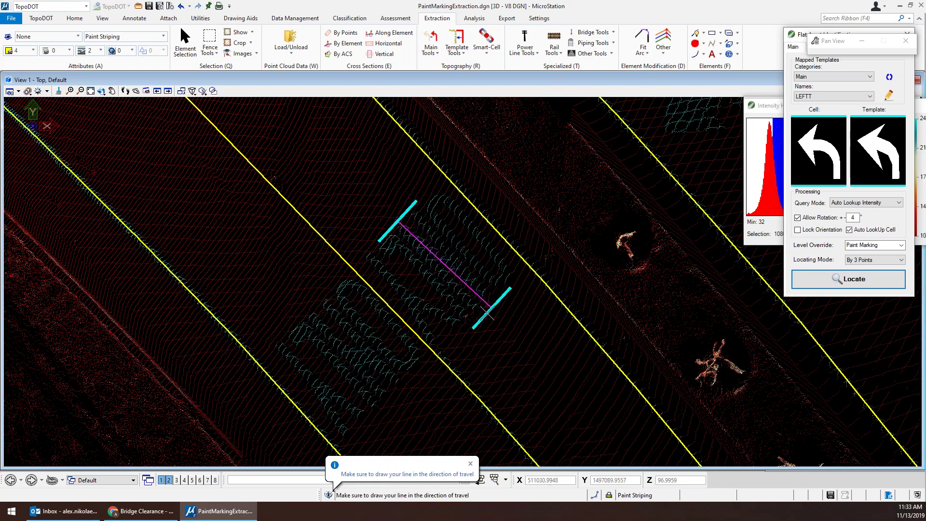
left_click(480, 311)
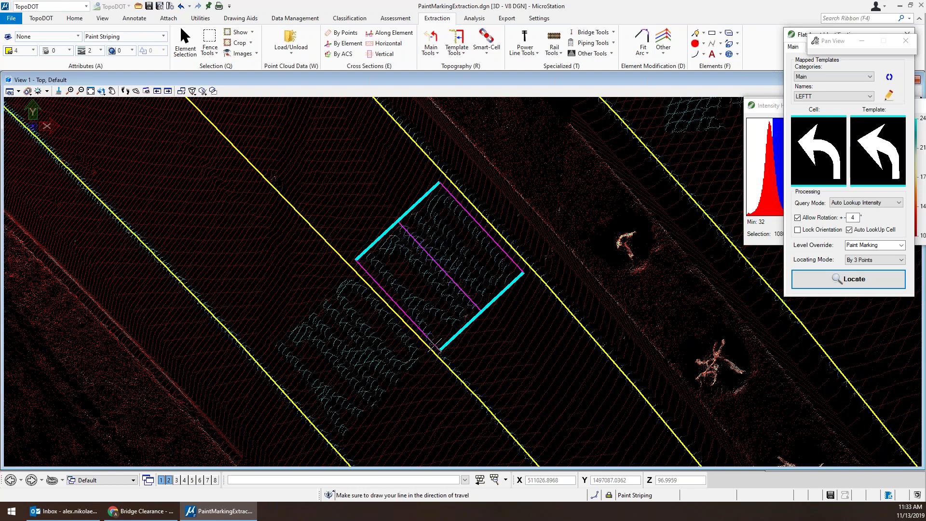
left_click(435, 345)
left_click(458, 306)
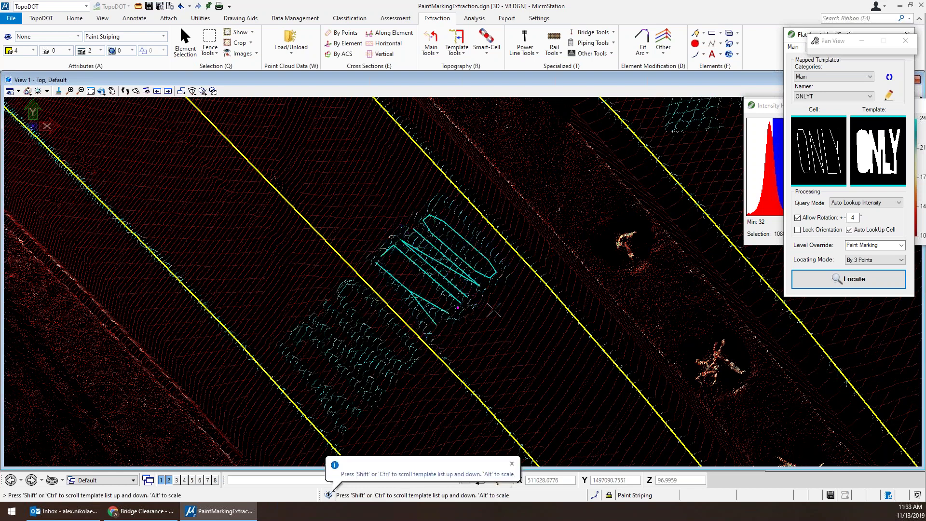
- Locate the turn arrow in the lane nearest the median using Arbitrary Line mode, drawing the line over it in the travel direction
left_click(829, 97)
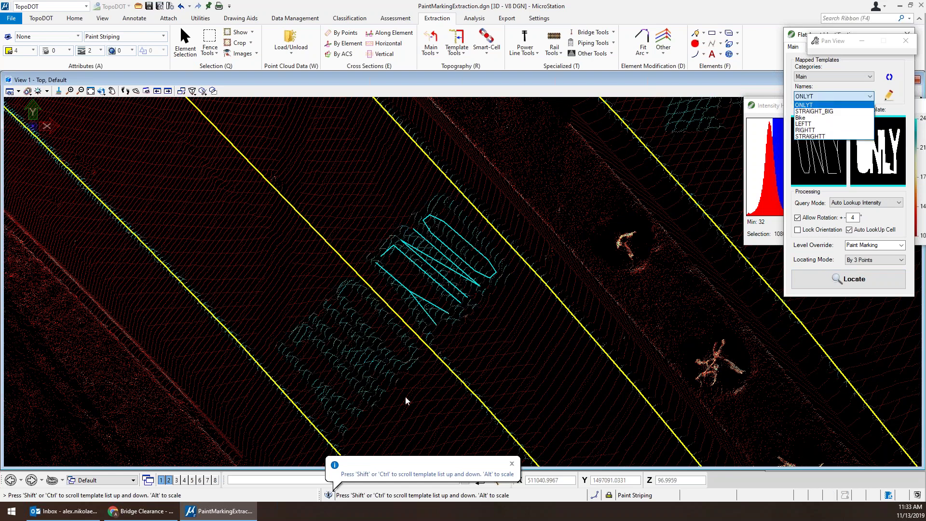
left_click(531, 352)
left_click(874, 260)
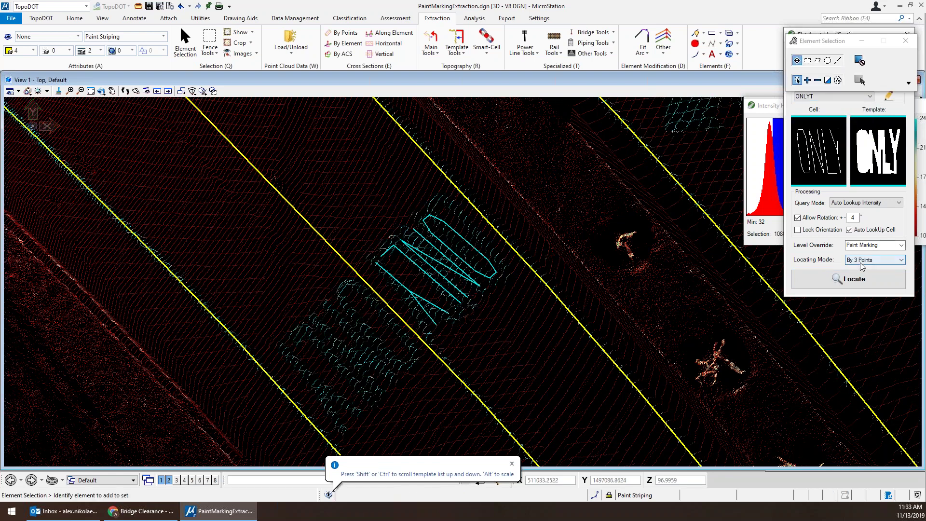
left_click(862, 275)
left_click(849, 280)
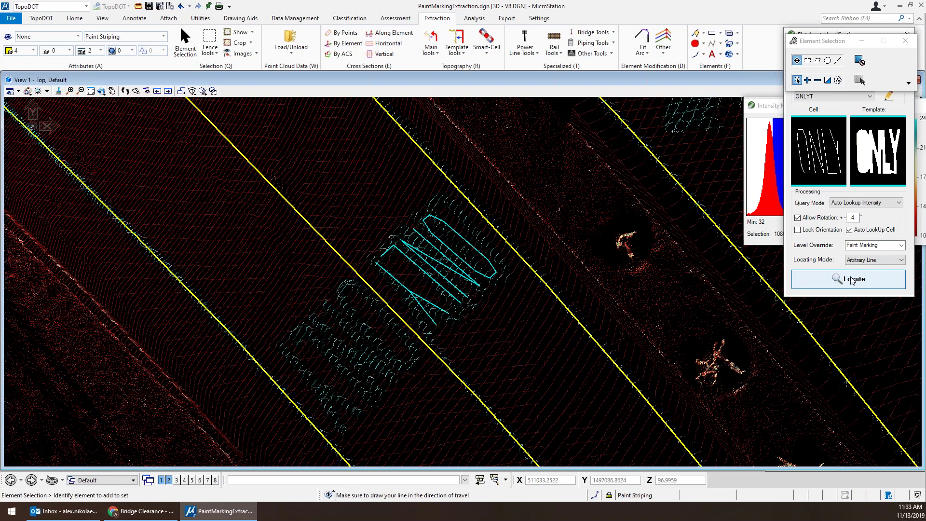
middle_click_drag(409, 376, 263, 152)
left_click(533, 309)
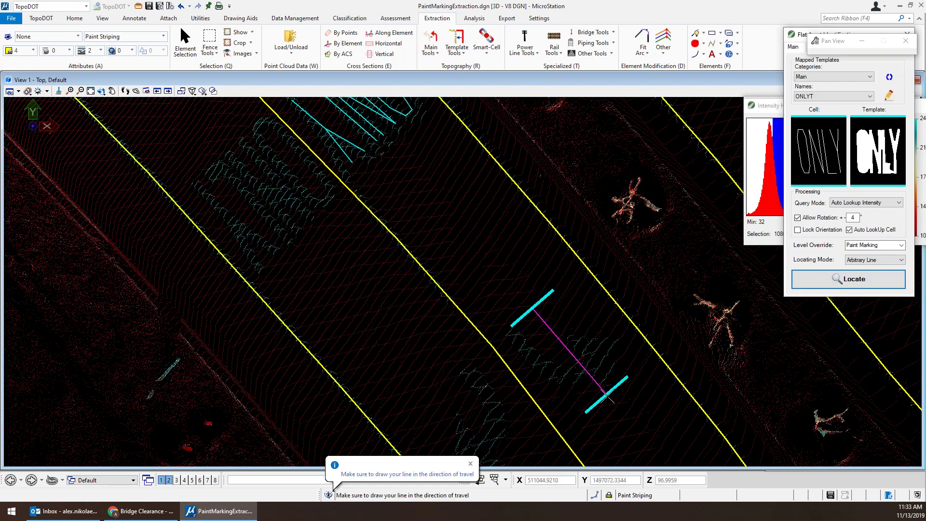
left_click(609, 399)
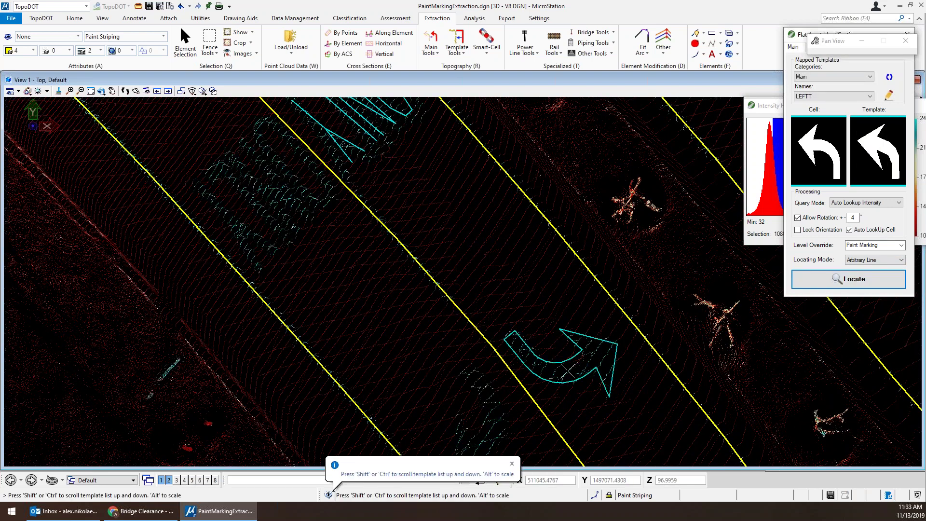
left_click(818, 98)
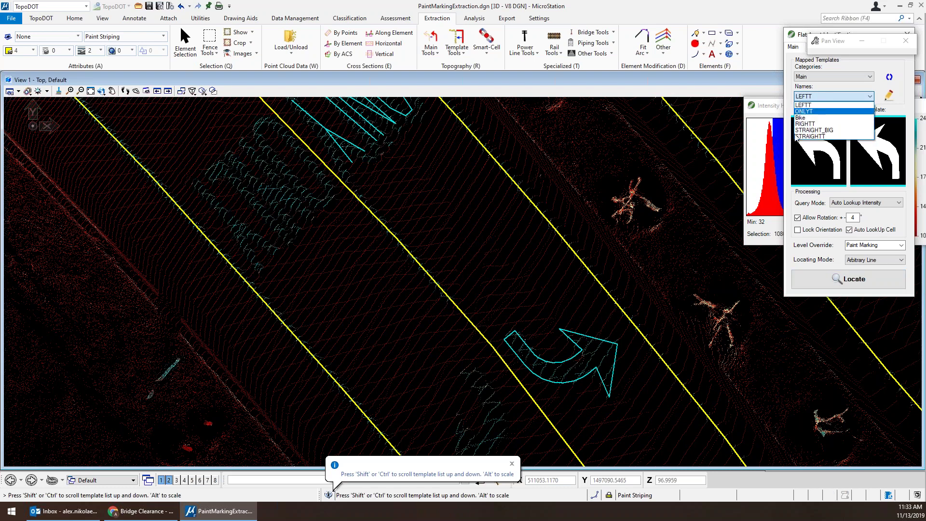
left_click(607, 401)
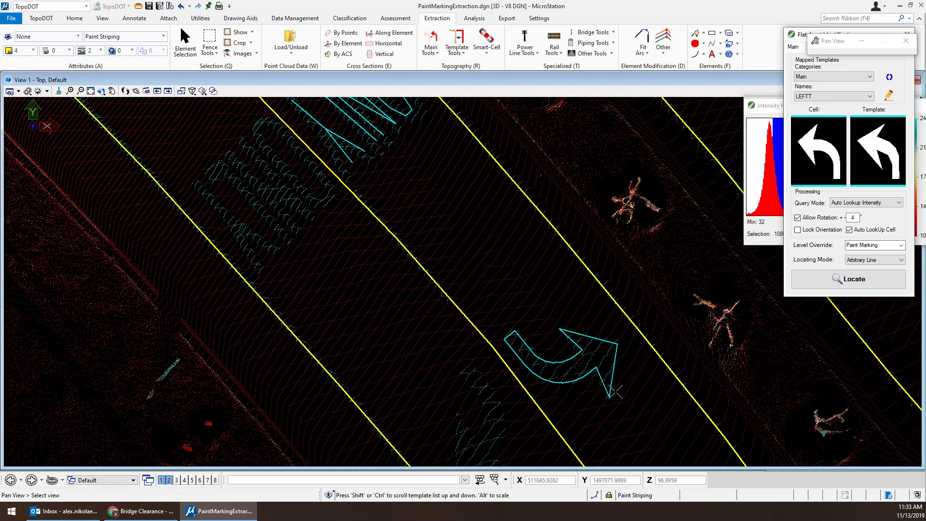
- Using Guide Line mode along the stripe between the two turn lanes, locate the adjacent lane's turn arrow and ONLY marking
left_click_drag(615, 391, 627, 293)
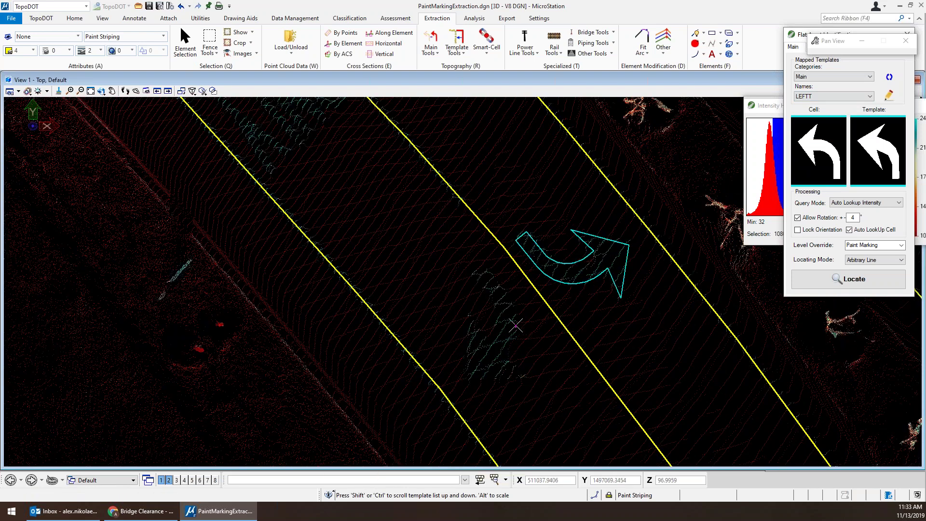
left_click(894, 264)
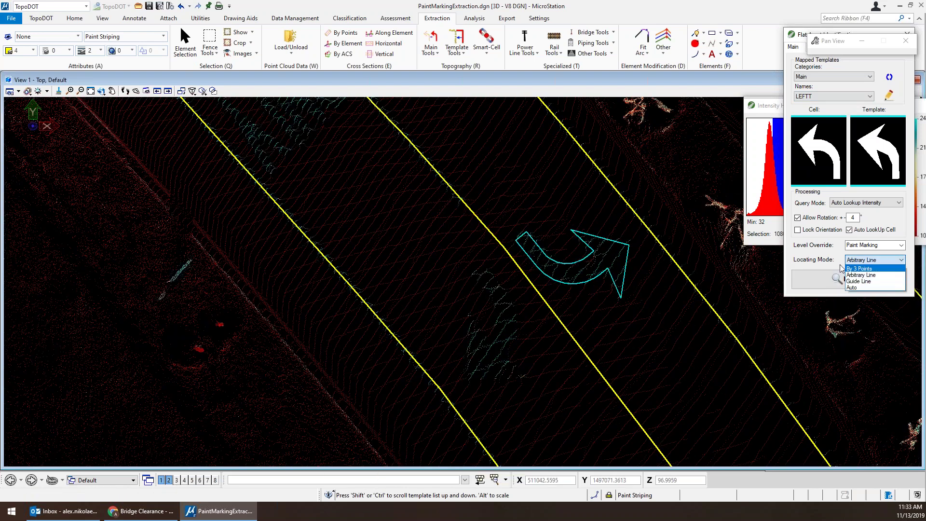
left_click(861, 283)
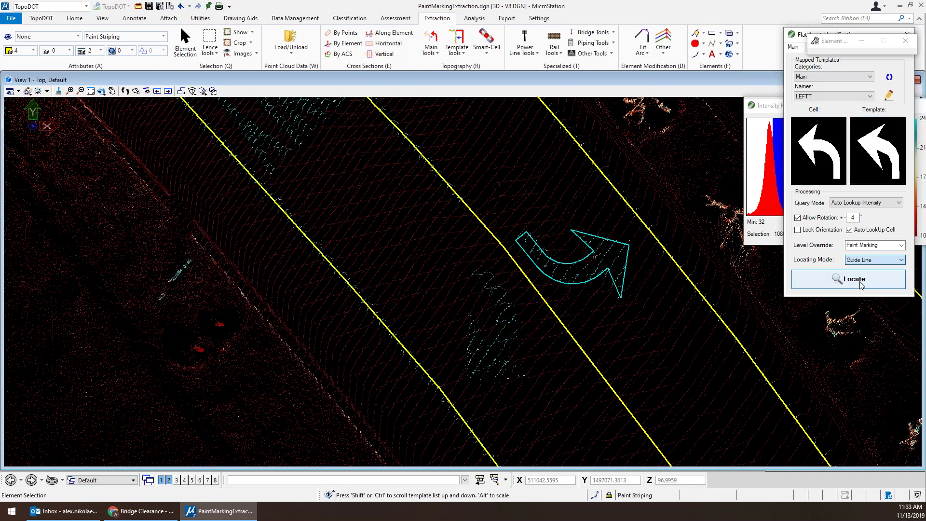
left_click(562, 335)
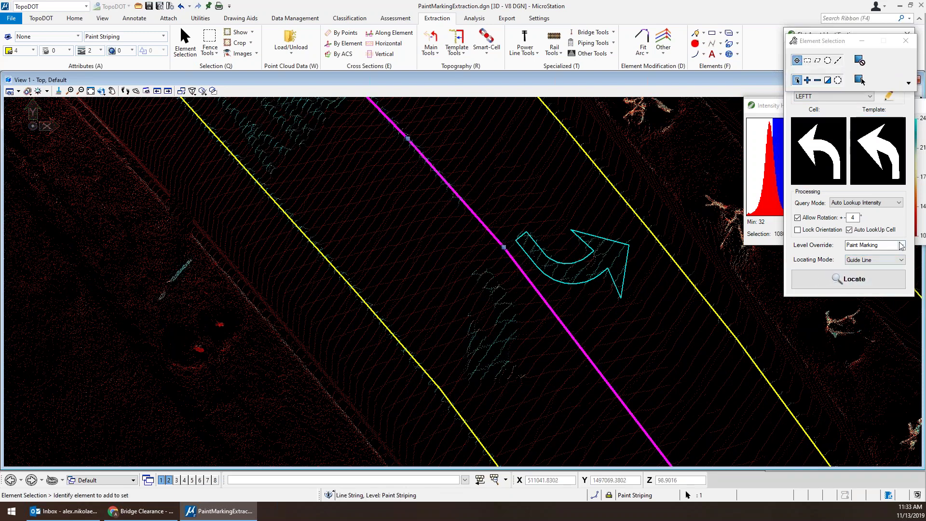
left_click(863, 283)
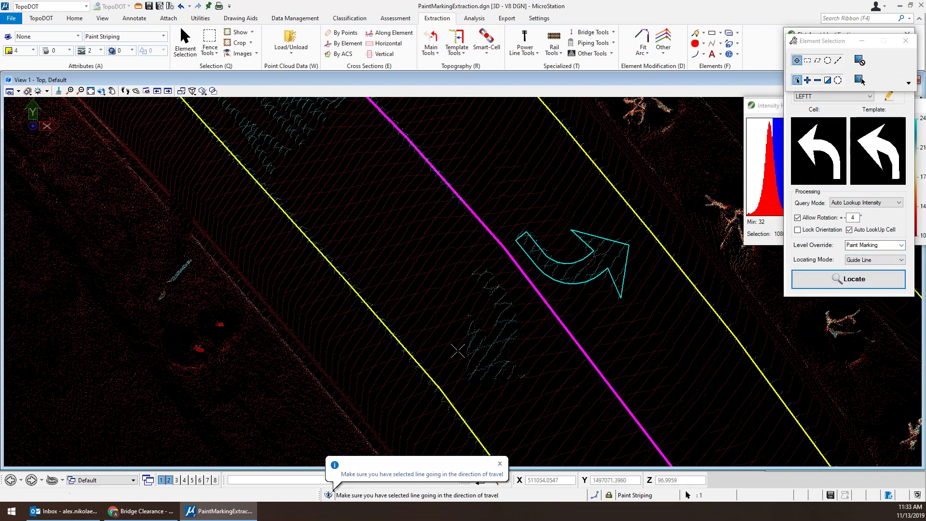
left_click(504, 360)
scroll(504, 359, "down", 5)
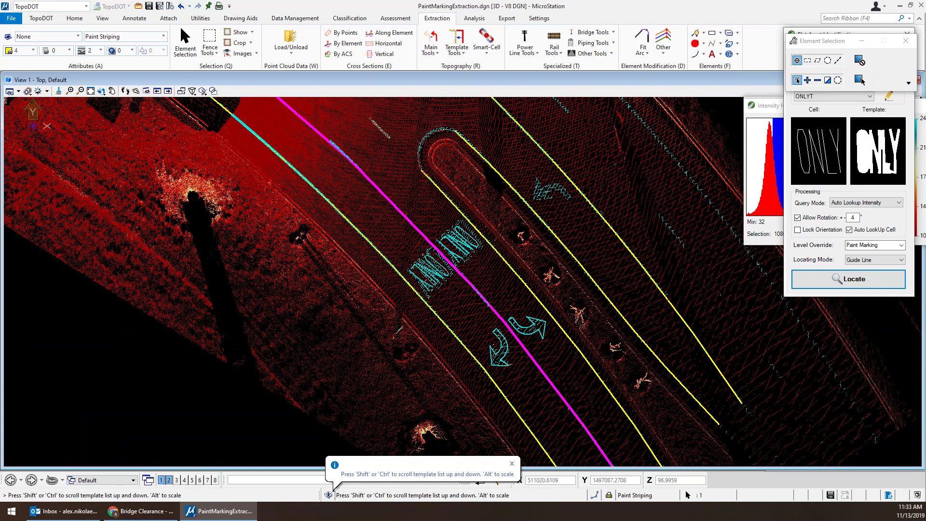
scroll(434, 273, "up", 2)
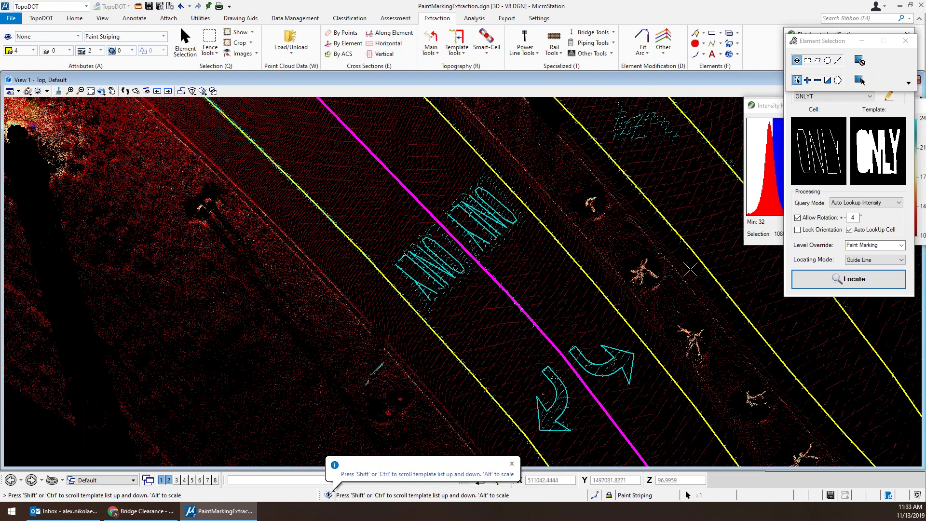
right_click(476, 320)
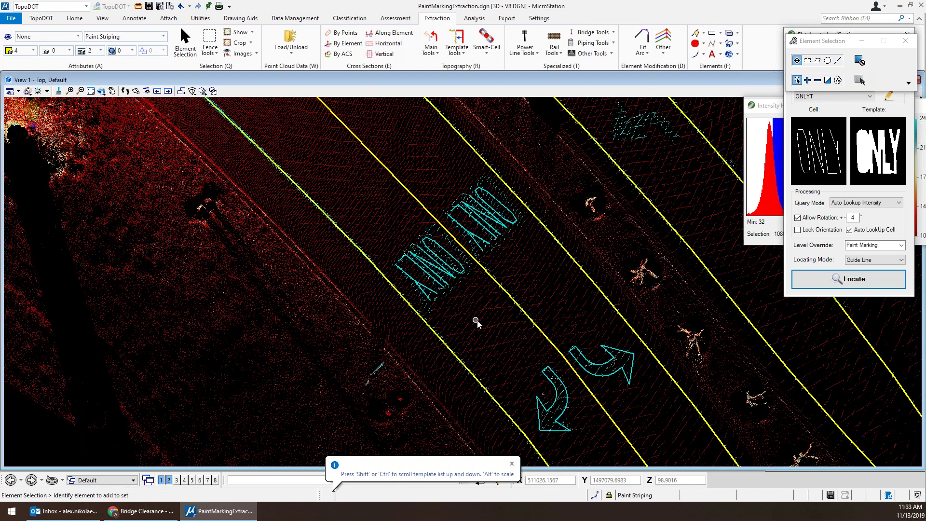
- Move the Flat Asset Identification window clear of the other dialogs and set its locating mode to Auto
scroll(475, 320, "down", 7)
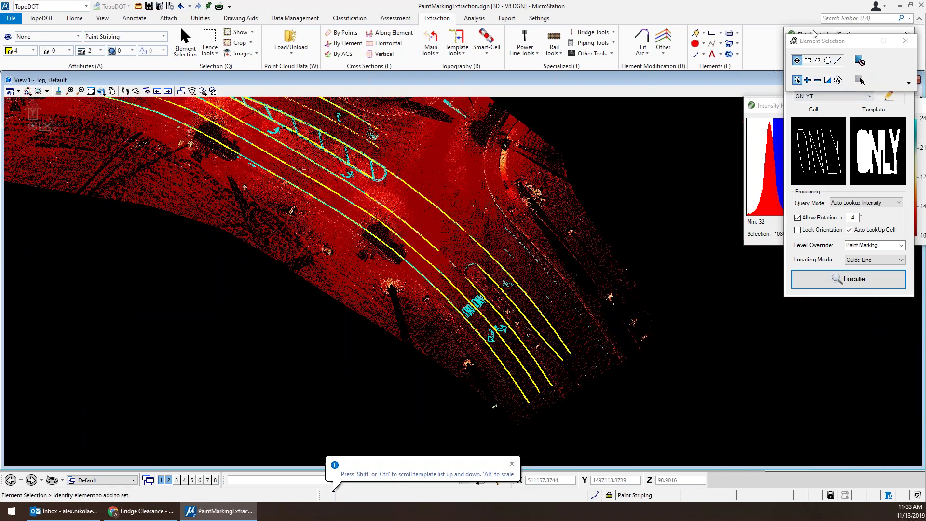
left_click_drag(821, 32, 655, 36)
left_click(696, 263)
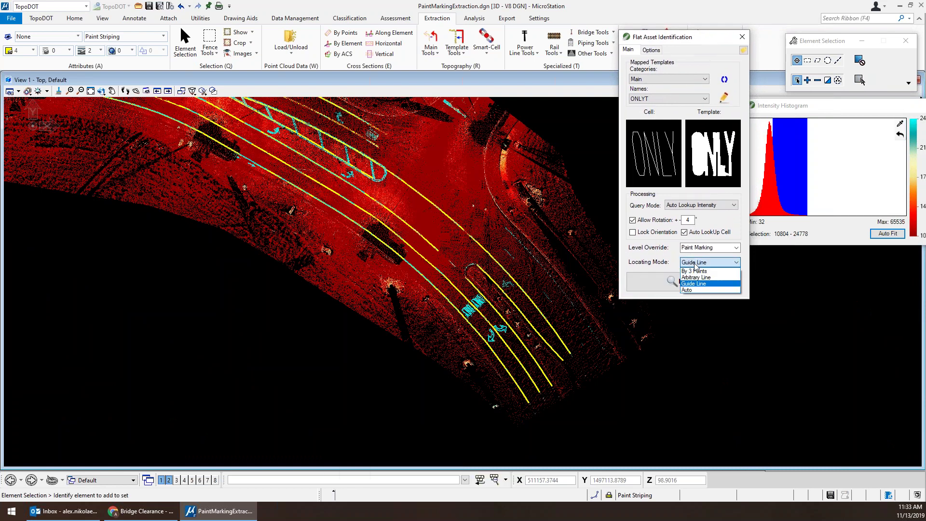
left_click(696, 289)
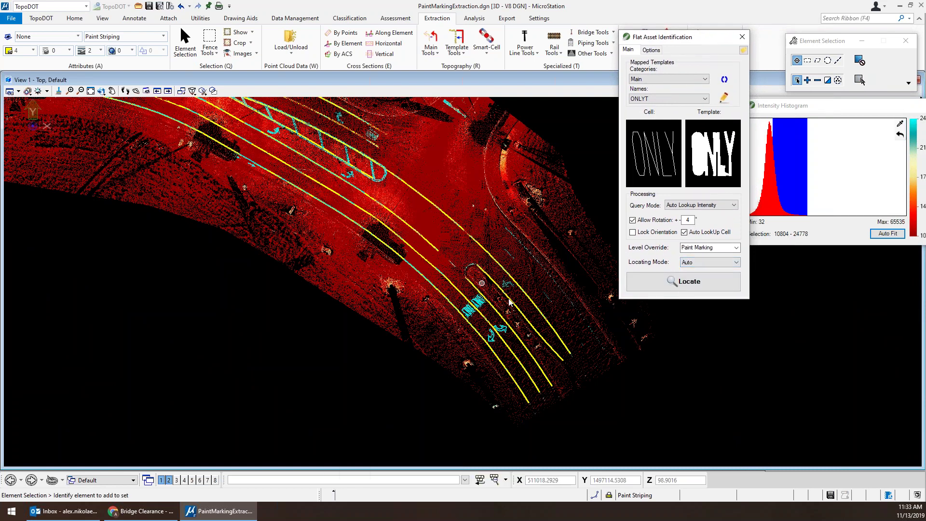
- Filter the point cloud to highly reflective objects by sampling the arrow marking on the far side of the median island
left_click(900, 124)
scroll(512, 284, "up", 2)
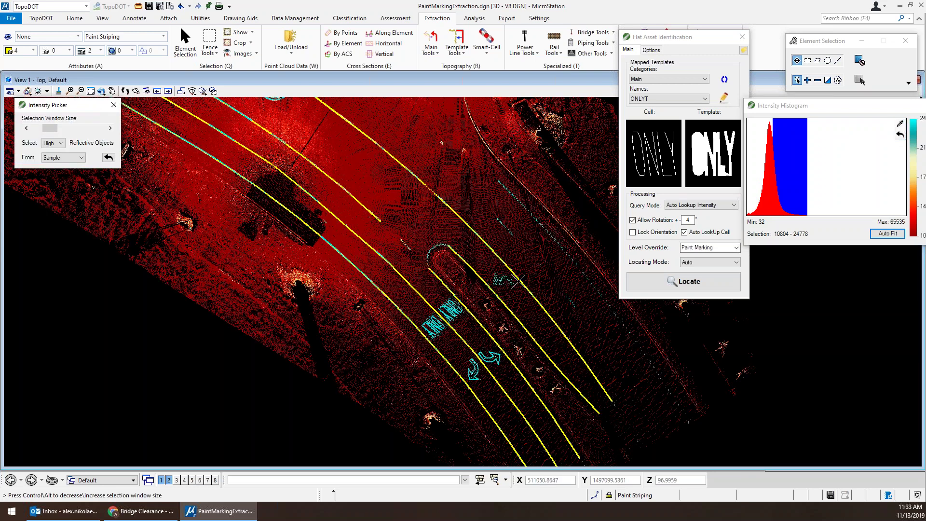
scroll(516, 279, "up", 2)
scroll(488, 275, "up", 2)
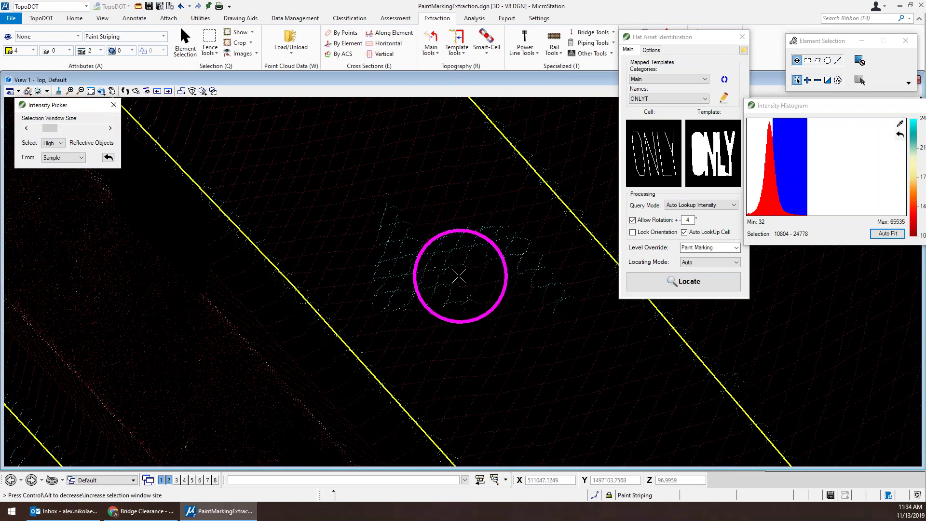
left_click(473, 303)
scroll(476, 295, "down", 2)
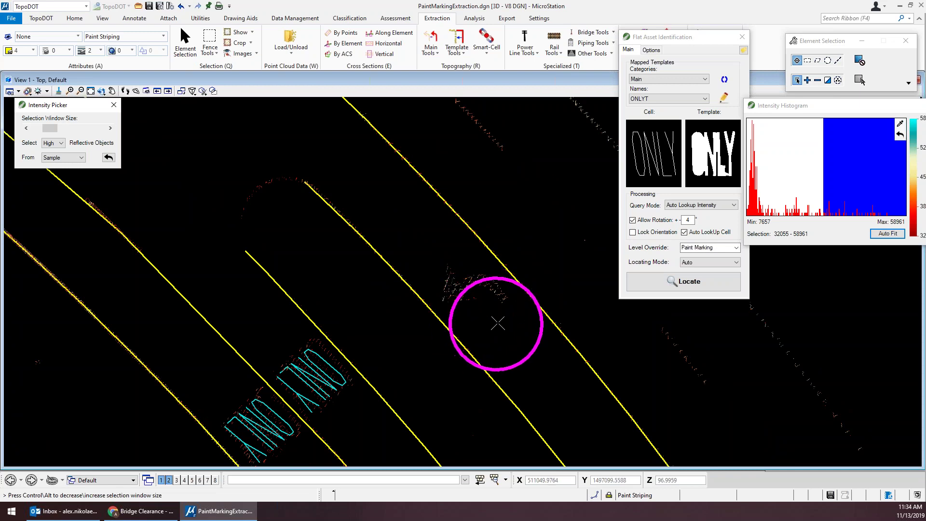
right_click(487, 299)
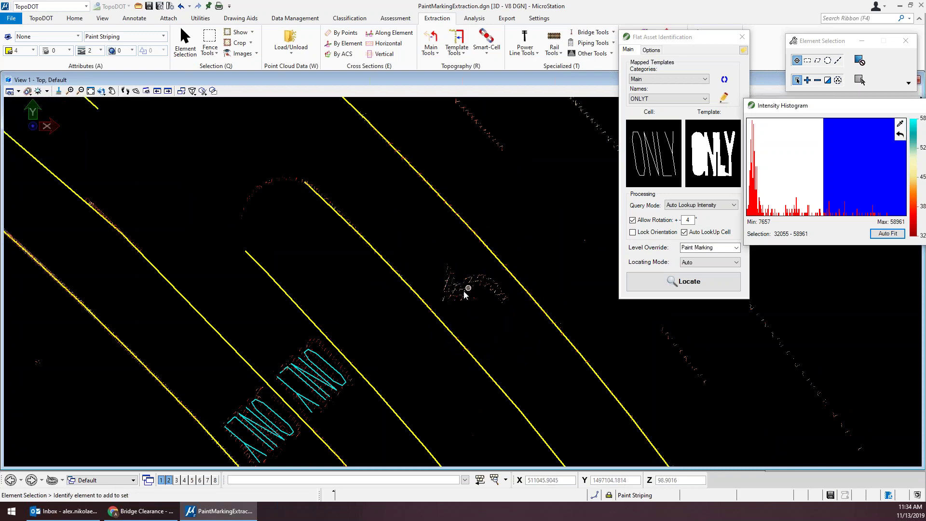
- Select the two stripes bounding the turn lane beside the hatched median and automatically locate its left-turn arrows
scroll(479, 285, "down", 4)
scroll(269, 221, "up", 2)
scroll(385, 306, "up", 1)
left_click(477, 302)
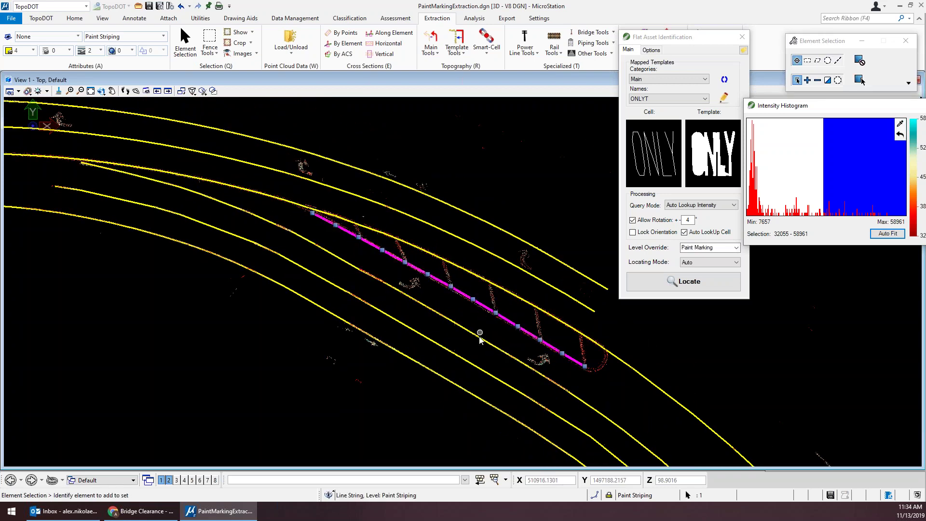
left_click(477, 337, "ctrl")
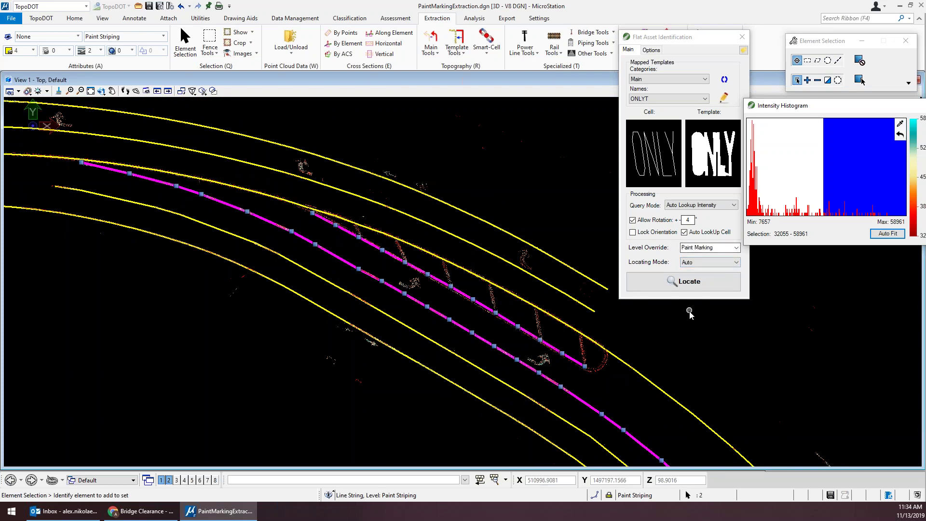
left_click(693, 287)
left_click(693, 287)
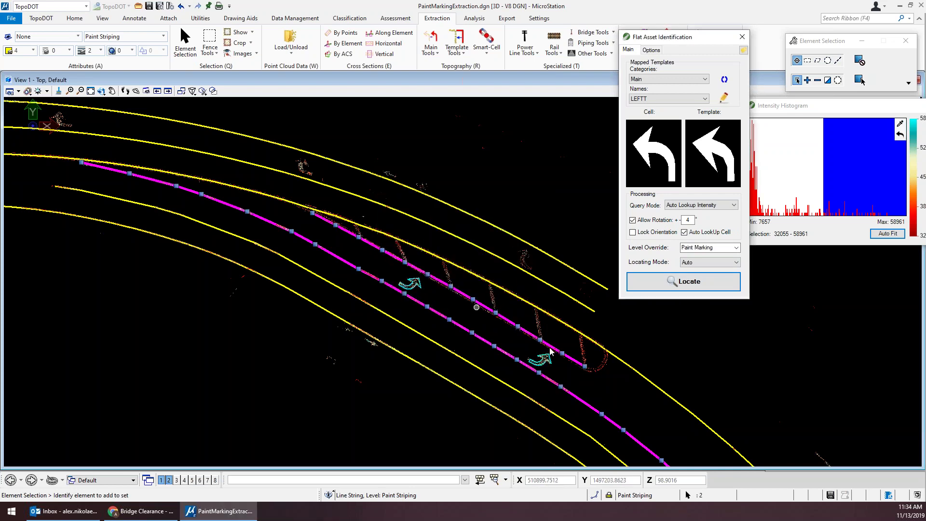
- Automatically locate the right-turn arrows between the two outer lane stripes on the other side of the hatched median, then clear the selection
left_click(501, 258)
left_click(516, 243)
left_click(690, 283)
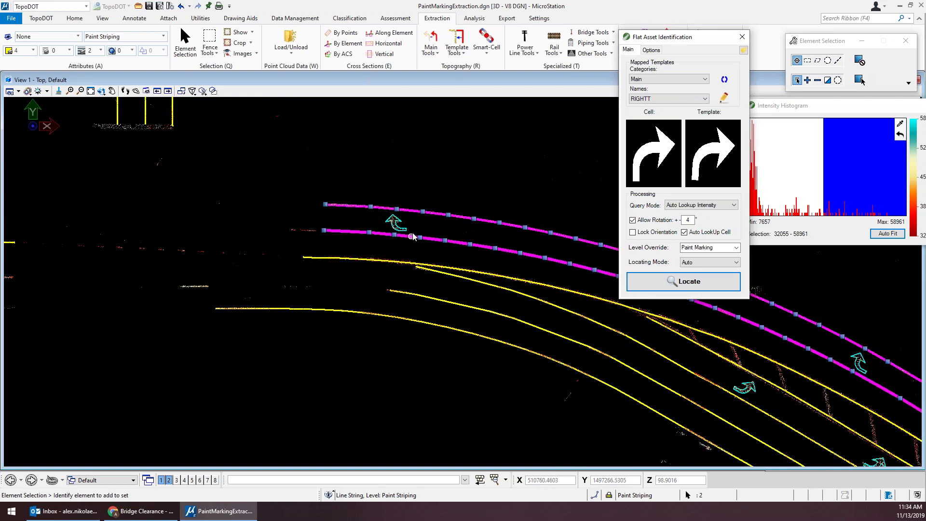
left_click(380, 355)
- Select the two long stripes bounding the center turn lane and automatically locate the turn arrows along the whole road corridor
scroll(380, 357, "down", 3)
middle_click_drag(166, 328, 640, 369)
scroll(269, 262, "up", 3)
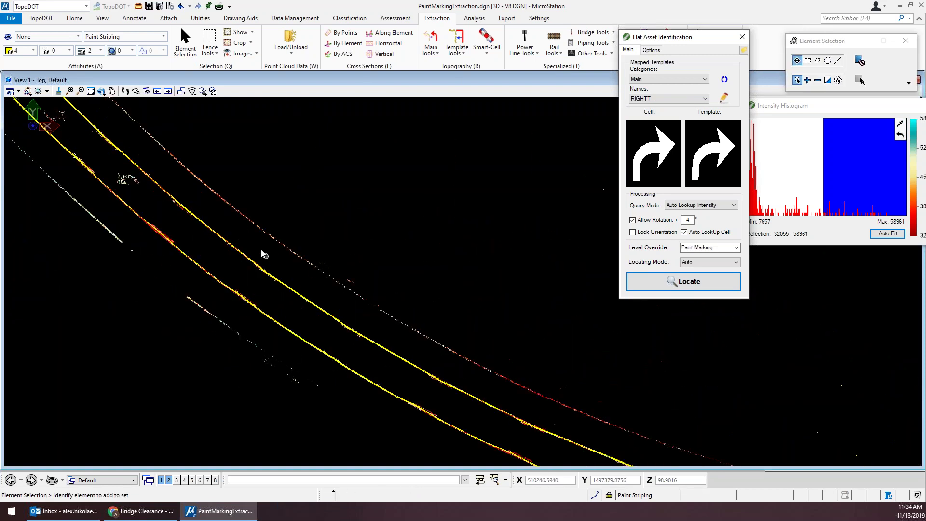
left_click(206, 225)
left_click(188, 259, "ctrl")
scroll(198, 287, "down", 5)
scroll(209, 299, "down", 2)
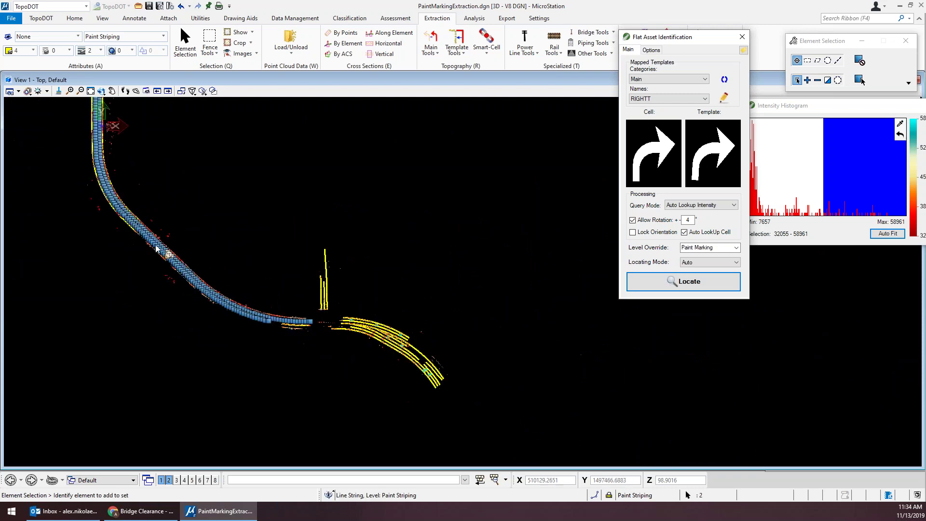
middle_click_drag(129, 195, 265, 337)
middle_click_drag(242, 178, 274, 328)
middle_click_drag(377, 388, 346, 320)
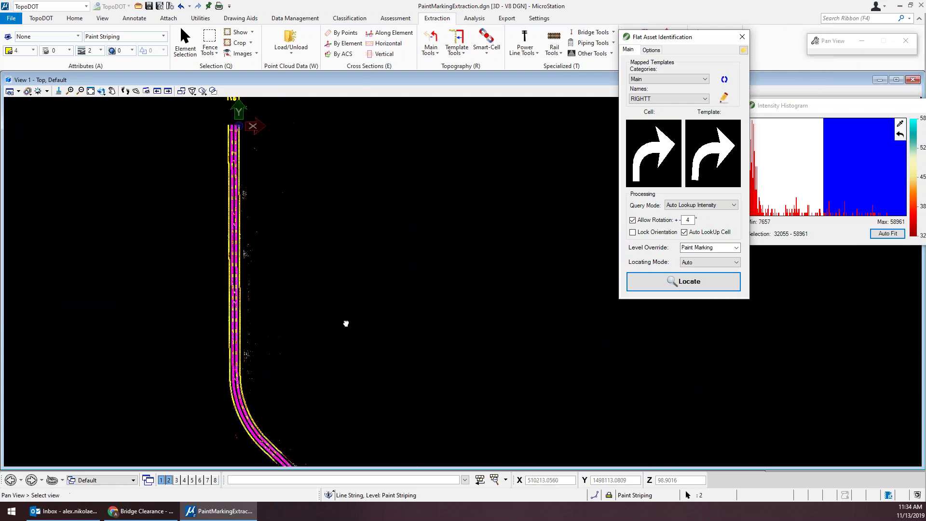
scroll(347, 321, "down", 2)
left_click(713, 287)
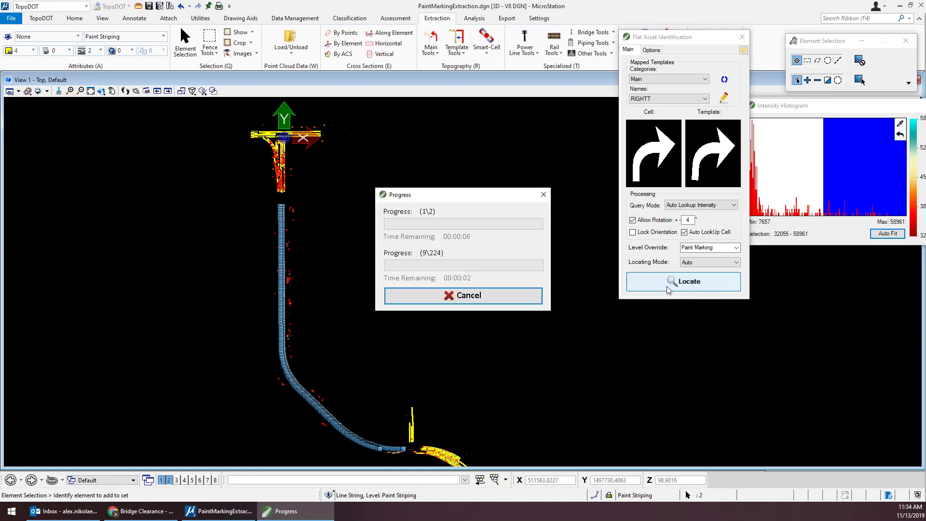
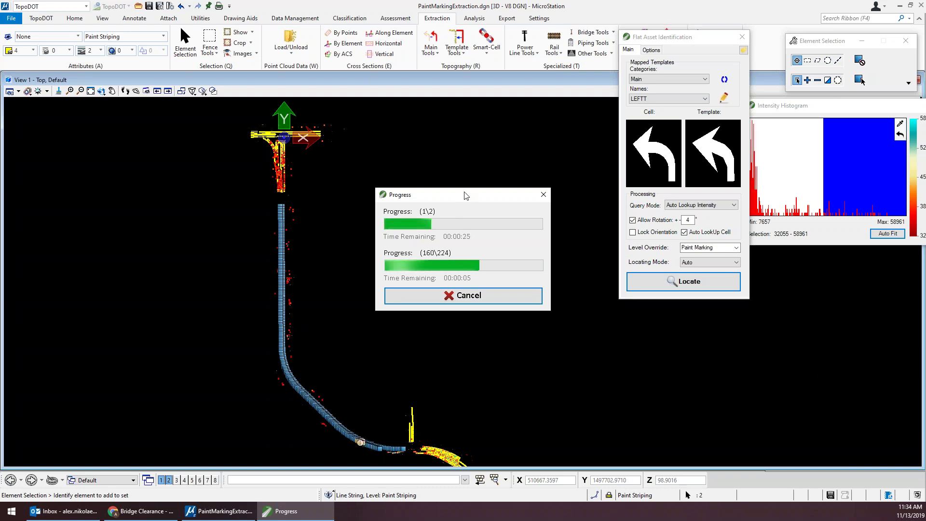
left_click_drag(483, 195, 532, 97)
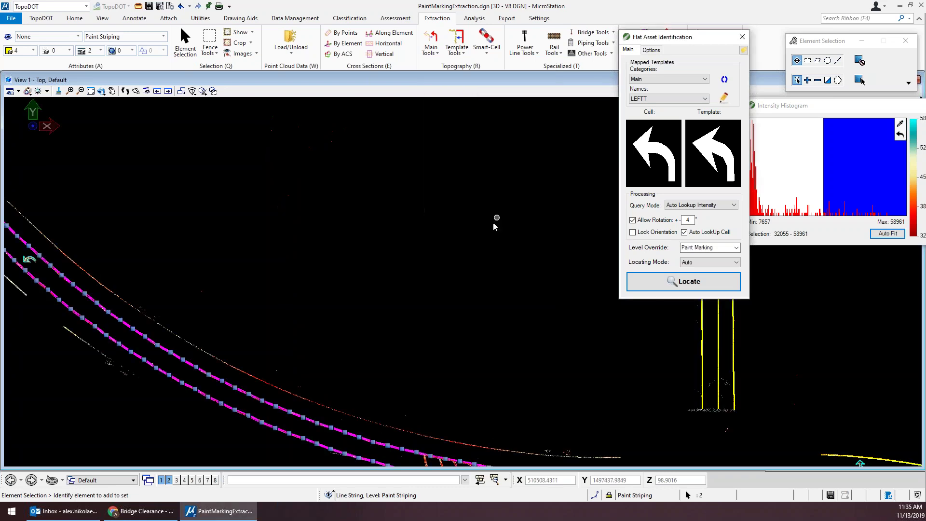
- Deselect the stripes and examine the turn arrow cells placed along the center turn lane, from the curve to the straight section
middle_click_drag(333, 319, 395, 198)
left_click(451, 267)
middle_click_drag(84, 116, 253, 263)
scroll(253, 263, "up", 3)
scroll(152, 214, "up", 1)
scroll(175, 227, "down", 2)
middle_click_drag(72, 149, 238, 322)
scroll(238, 322, "down", 1)
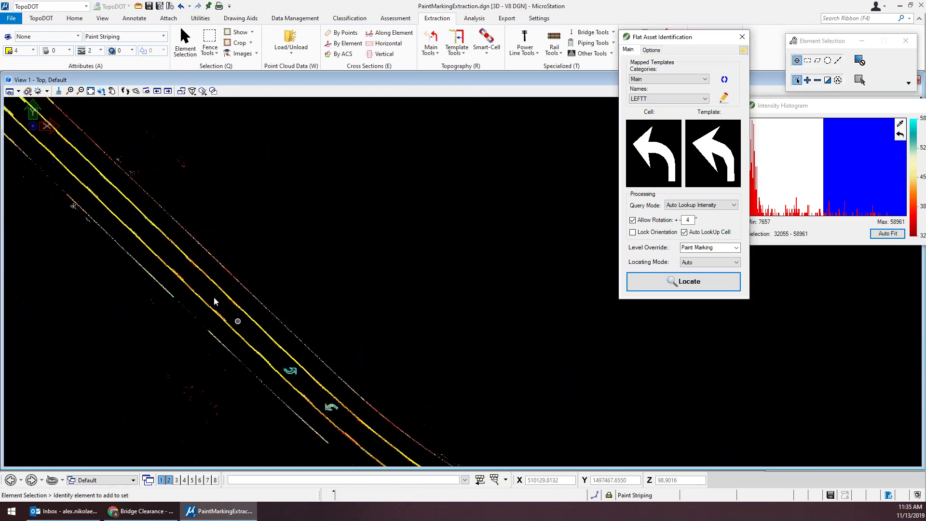
middle_click_drag(83, 184, 292, 371)
scroll(168, 230, "up", 2)
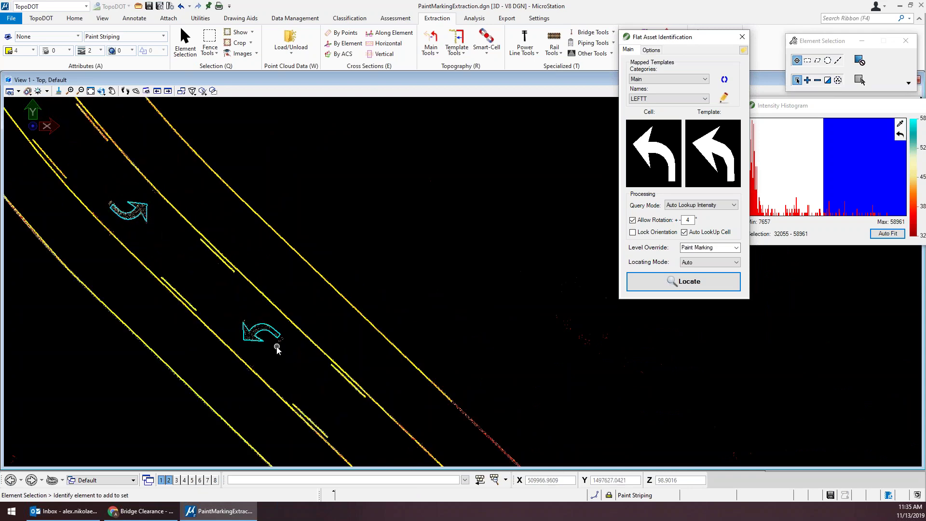
scroll(278, 348, "down", 2)
middle_click_drag(133, 174, 225, 345)
middle_click_drag(192, 167, 217, 359)
scroll(225, 221, "down", 2)
middle_click_drag(281, 159, 291, 265)
middle_click_drag(219, 158, 221, 237)
scroll(223, 209, "up", 4)
scroll(223, 209, "down", 2)
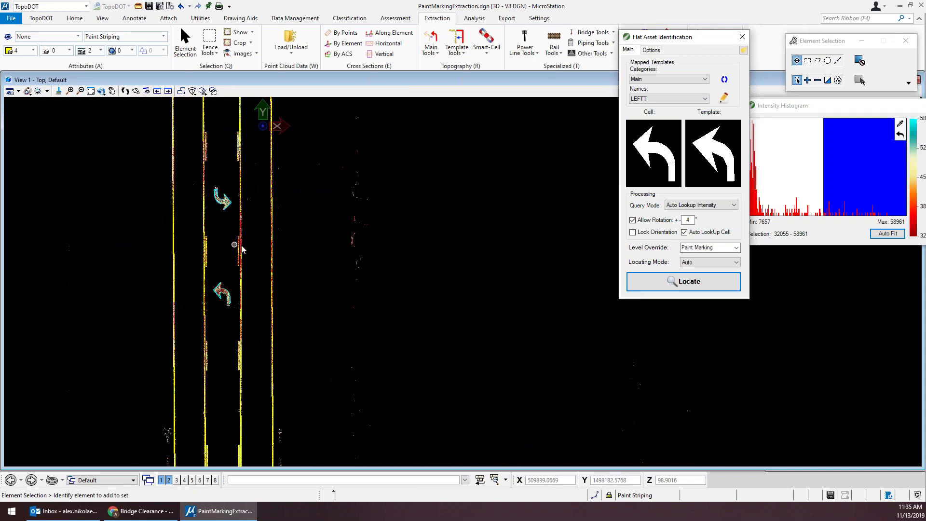
scroll(345, 202, "down", 2)
middle_click_drag(343, 204, 322, 398)
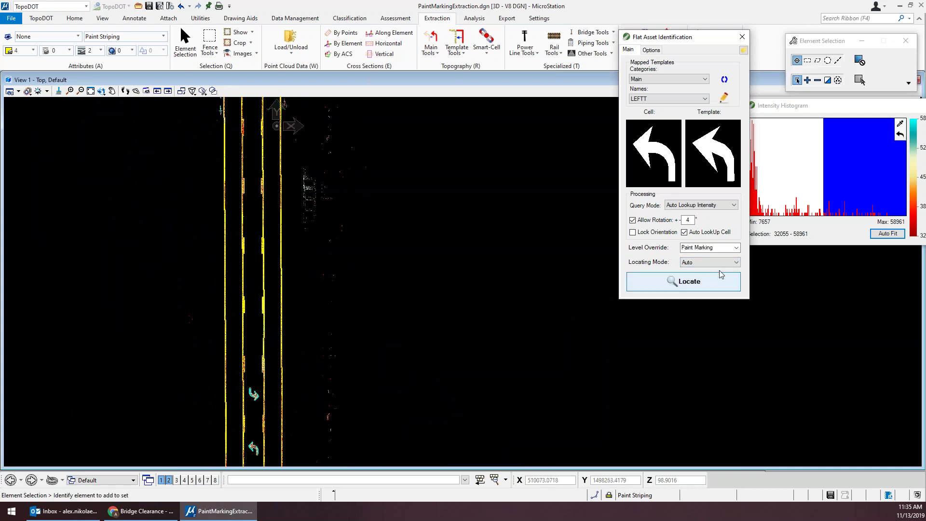
left_click(697, 263)
left_click(670, 253)
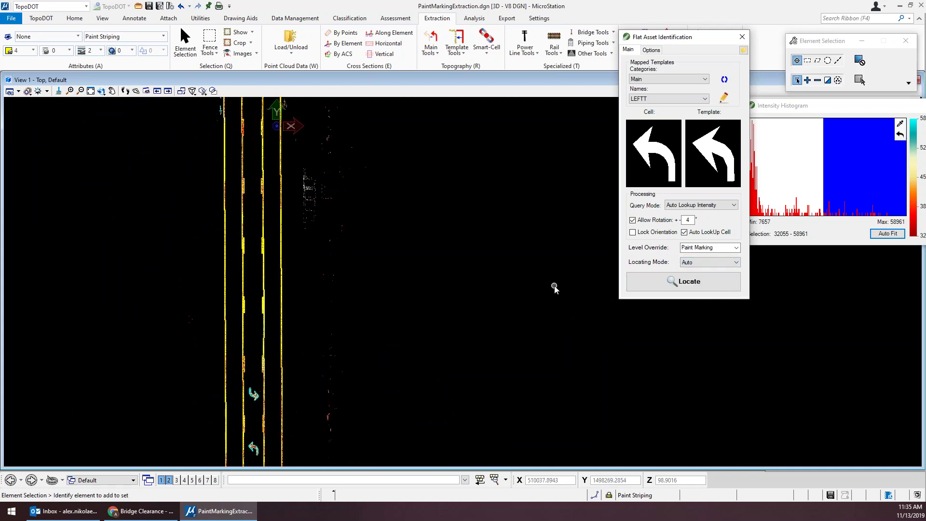
- Open the mapped templates for modification and rename the Main category as Arrows
left_click(724, 98)
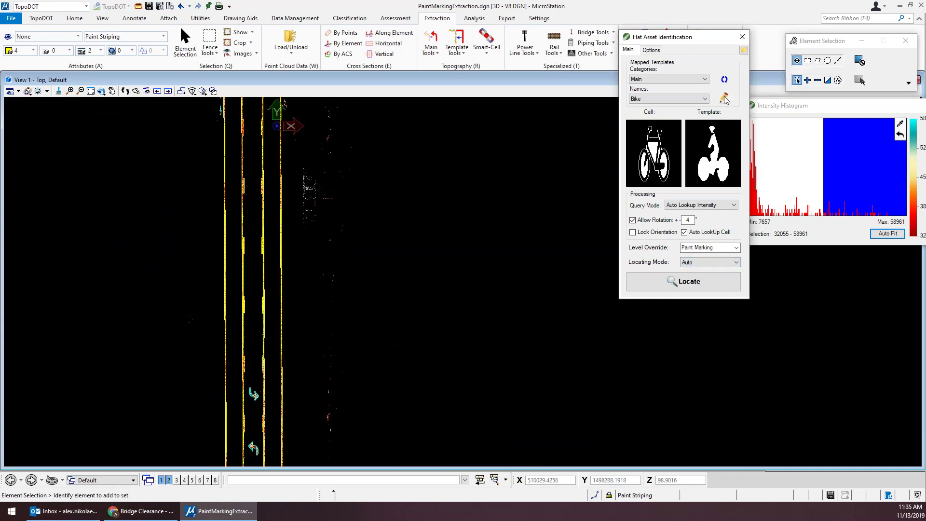
scroll(370, 185, "down", 3)
scroll(370, 185, "up", 5)
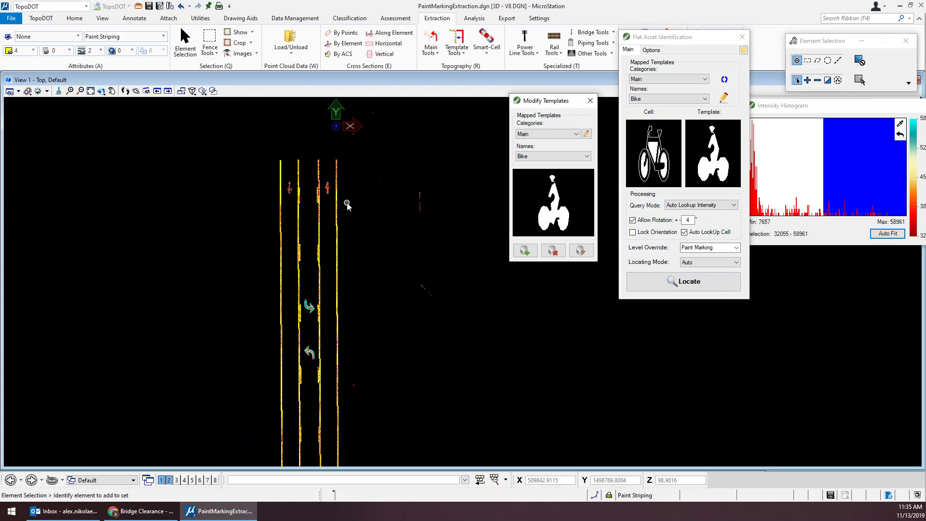
scroll(347, 204, "up", 2)
left_click_drag(568, 100, 585, 40)
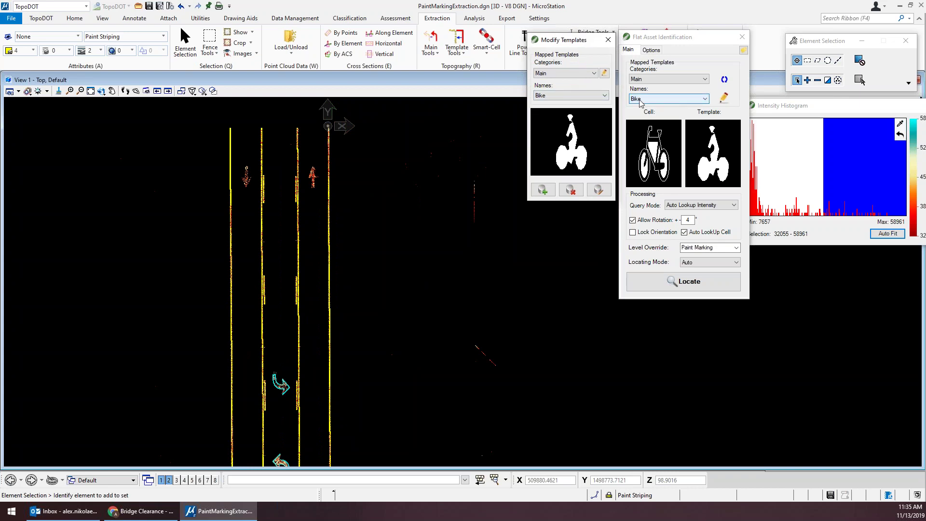
left_click(605, 73)
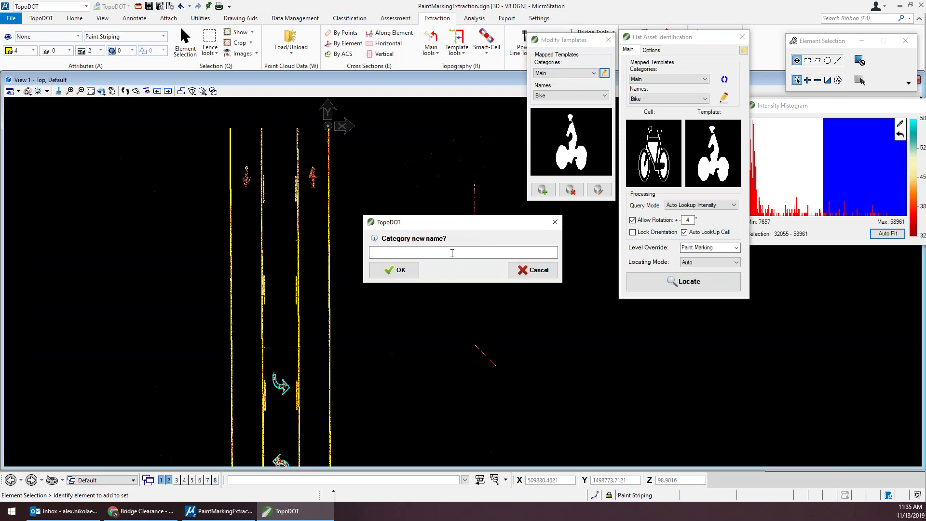
type("Arrows")
left_click(411, 273)
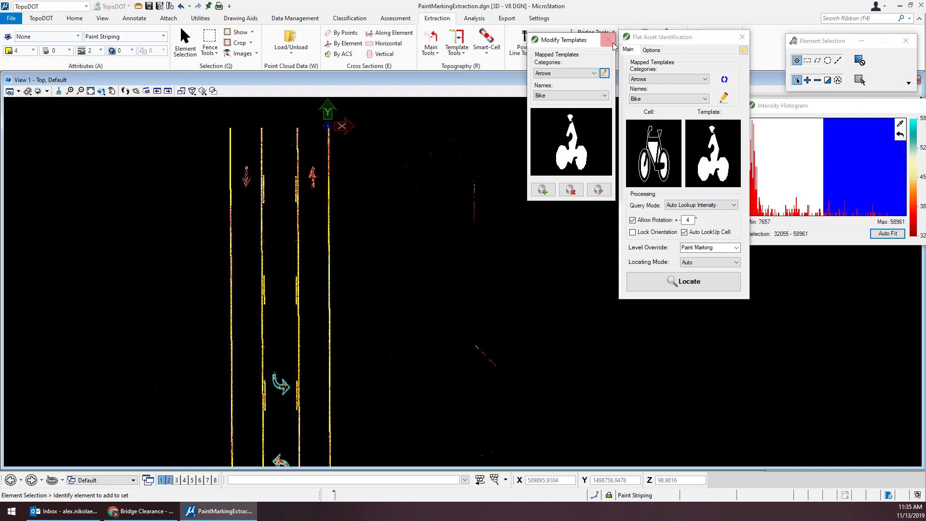
left_click(586, 74)
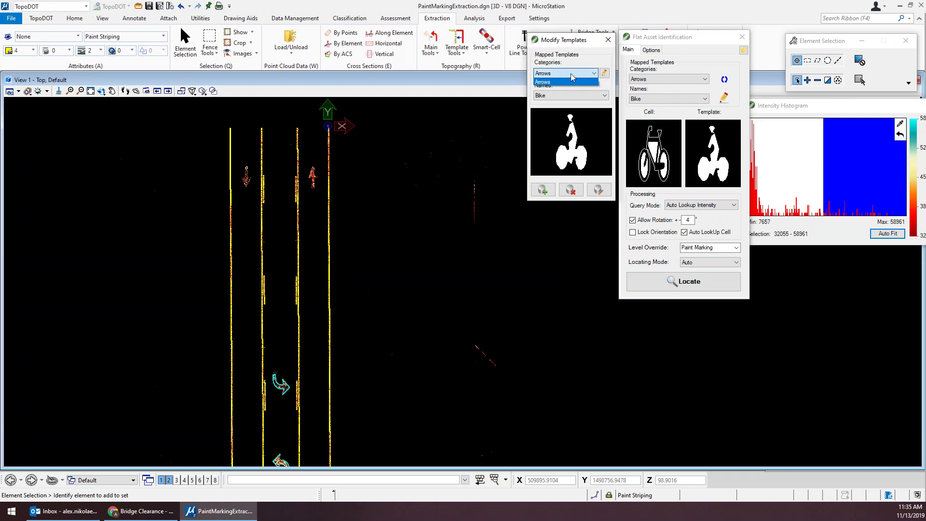
- Open the Bike template for editing and review its name and category settings without changing them
left_click(604, 193)
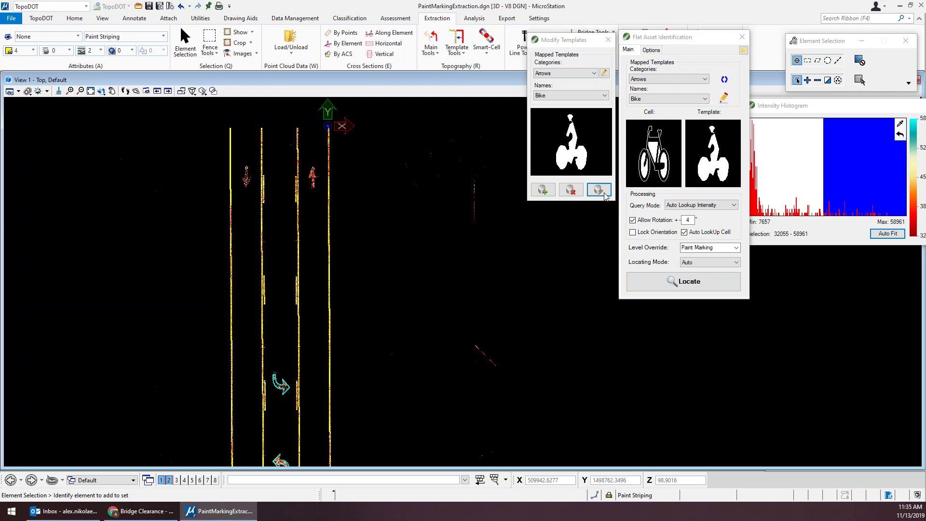
left_click_drag(22, 100, 433, 78)
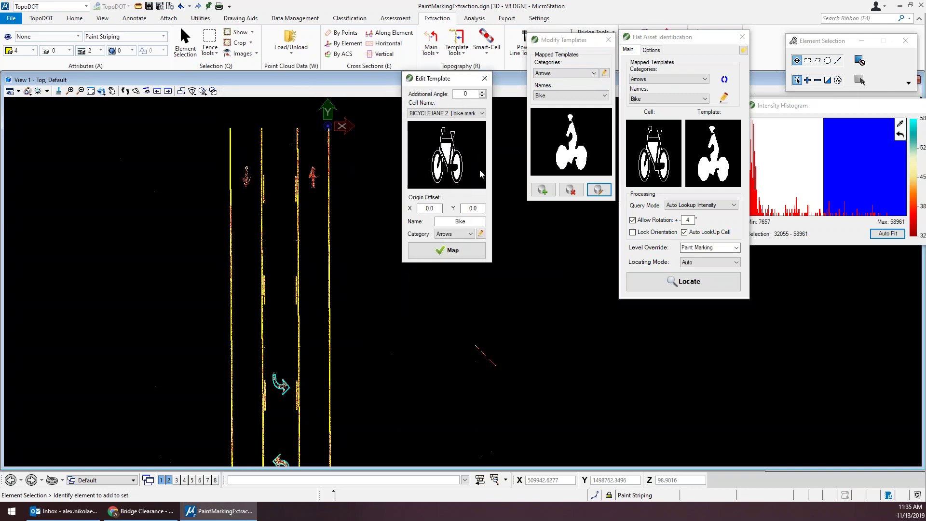
left_click_drag(429, 71, 437, 47)
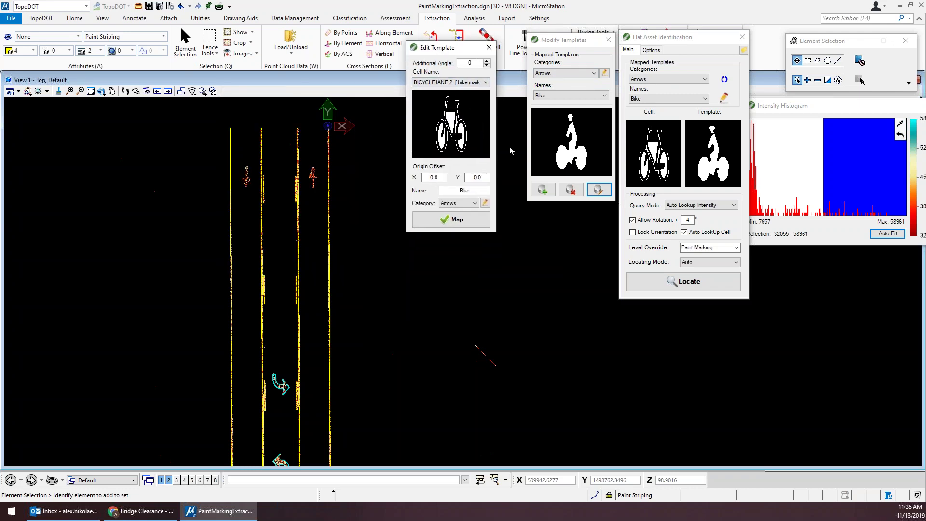
left_click(475, 192)
left_click_drag(477, 191, 451, 193)
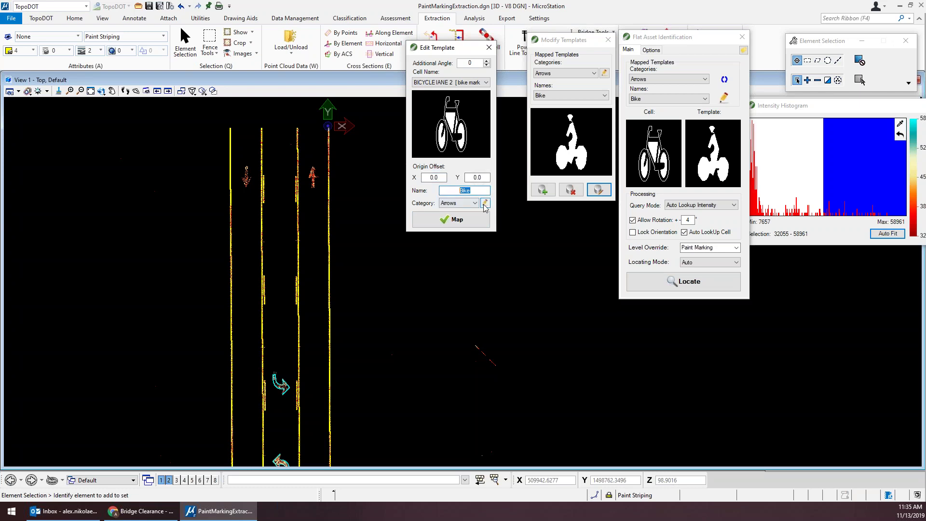
left_click(464, 203)
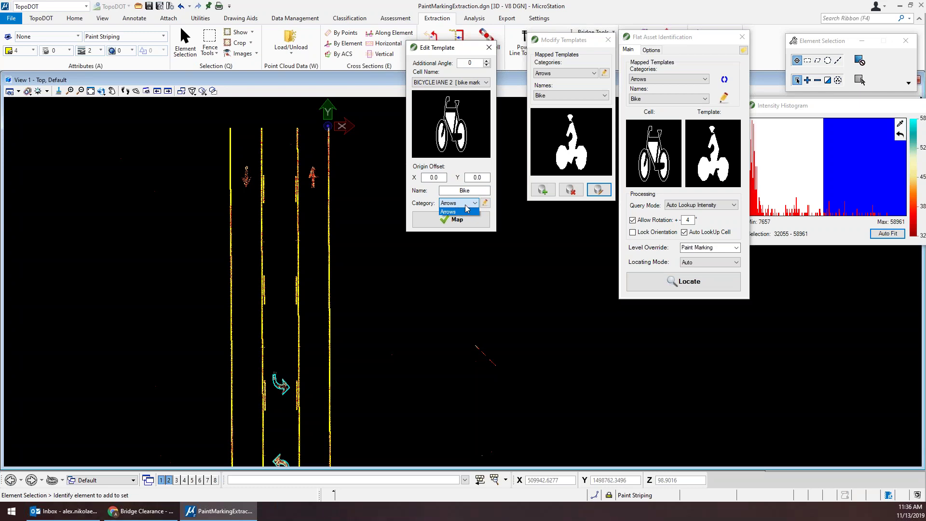
left_click(494, 206)
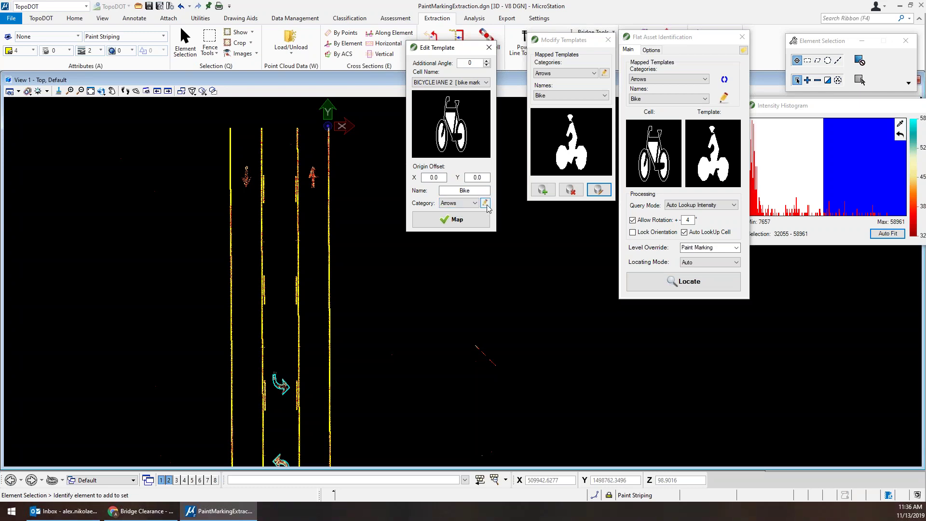
left_click(486, 203)
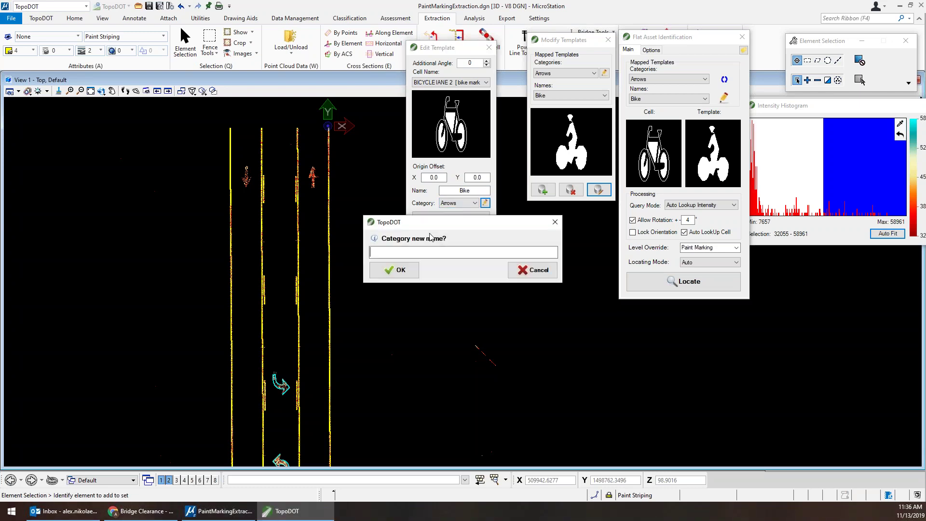
left_click(555, 221)
- Review the cells available for the Bike template, keep BICYCLE lANE 2, and close the template editor
left_click(465, 84)
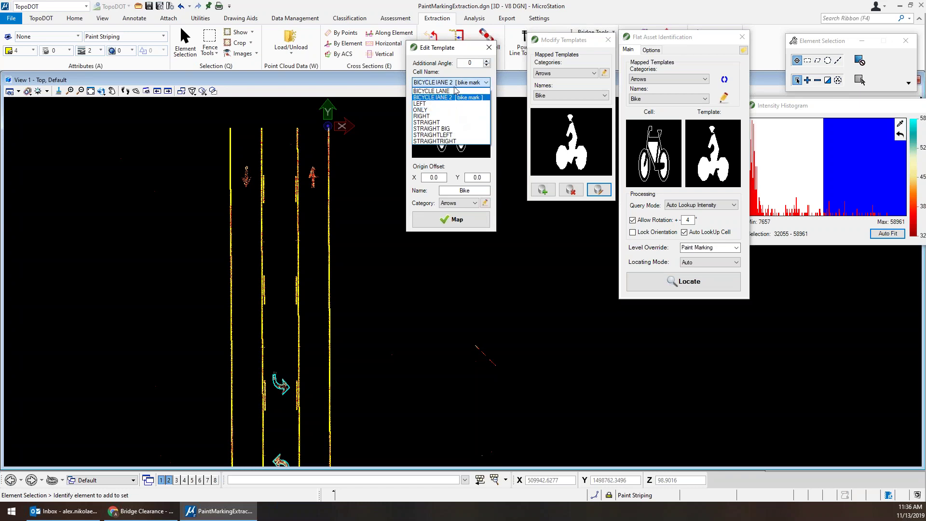
left_click(457, 96)
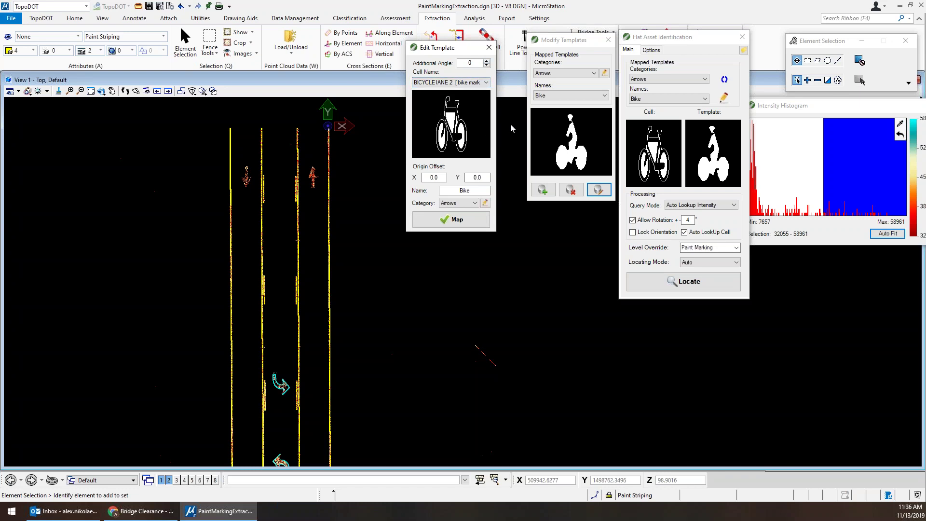
left_click(447, 82)
left_click(437, 57)
left_click(490, 48)
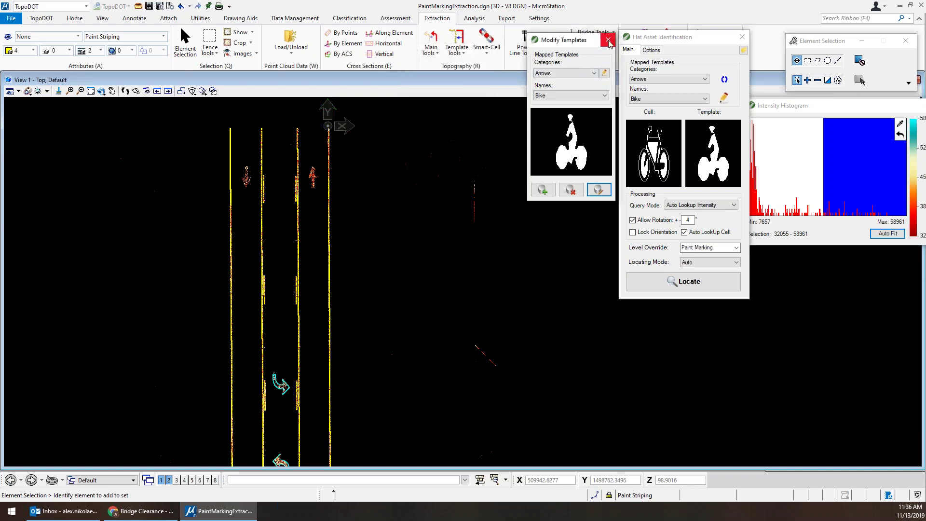
- Examine the combined straight-and-right arrow markings in the approach lanes below the T-intersection
left_click_drag(585, 46, 617, 72)
scroll(313, 218, "down", 3)
middle_click_drag(330, 233, 343, 415)
scroll(323, 282, "up", 3)
scroll(343, 298, "up", 2)
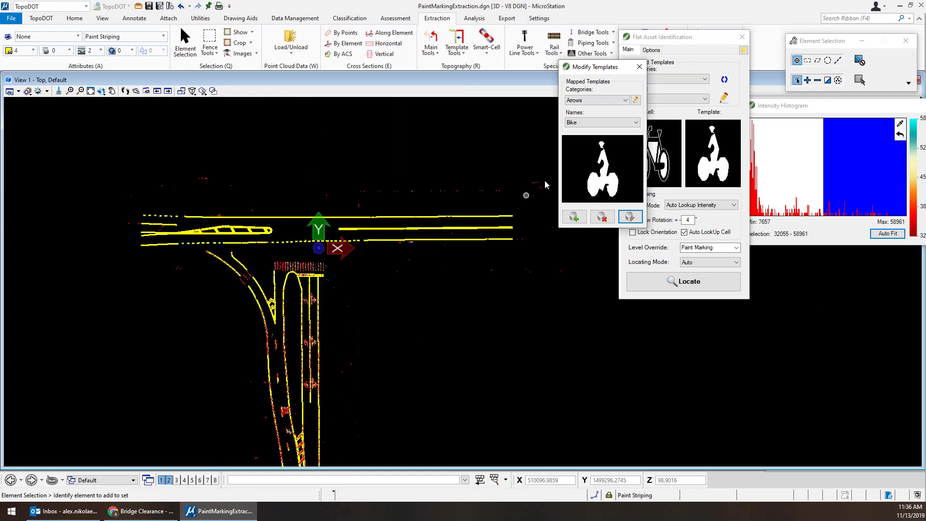
scroll(321, 306, "up", 5)
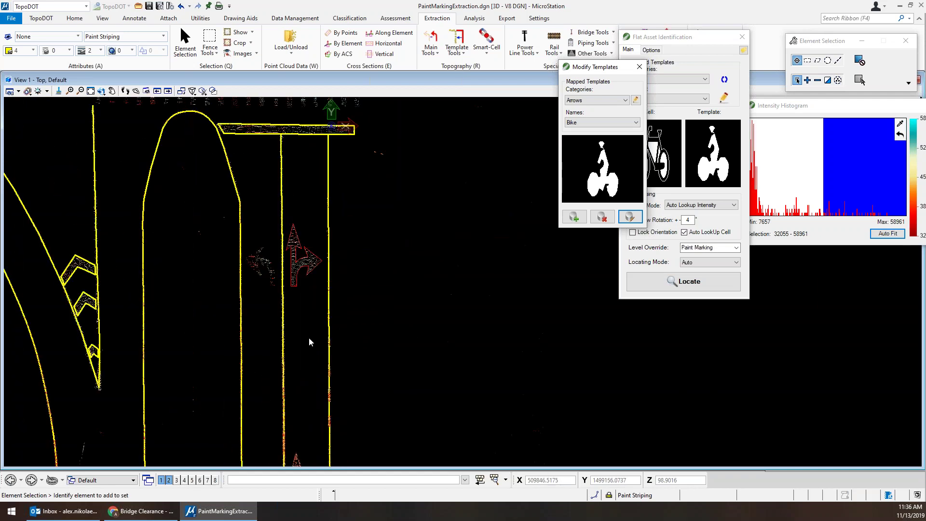
middle_click_drag(309, 338, 309, 269)
left_click_drag(615, 71, 564, 39)
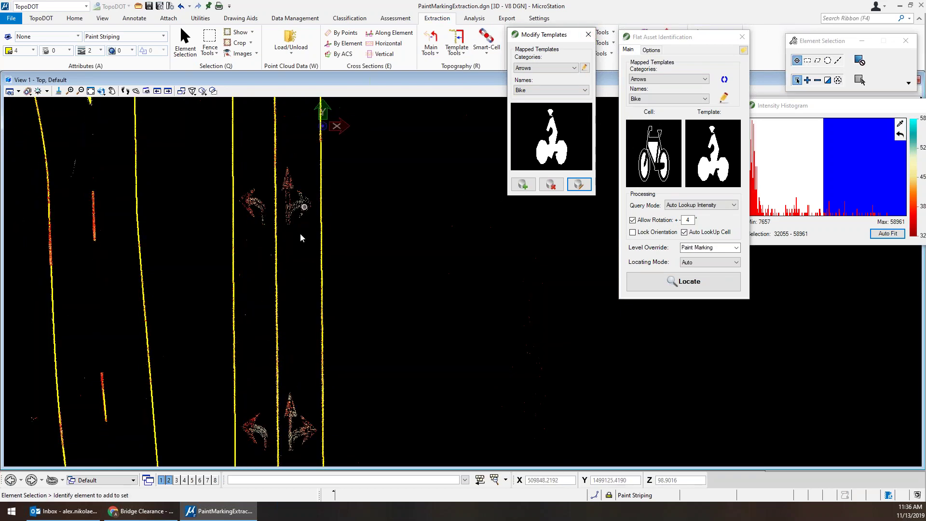
scroll(307, 183, "up", 3)
middle_click_drag(300, 198, 280, 200)
scroll(280, 200, "up", 2)
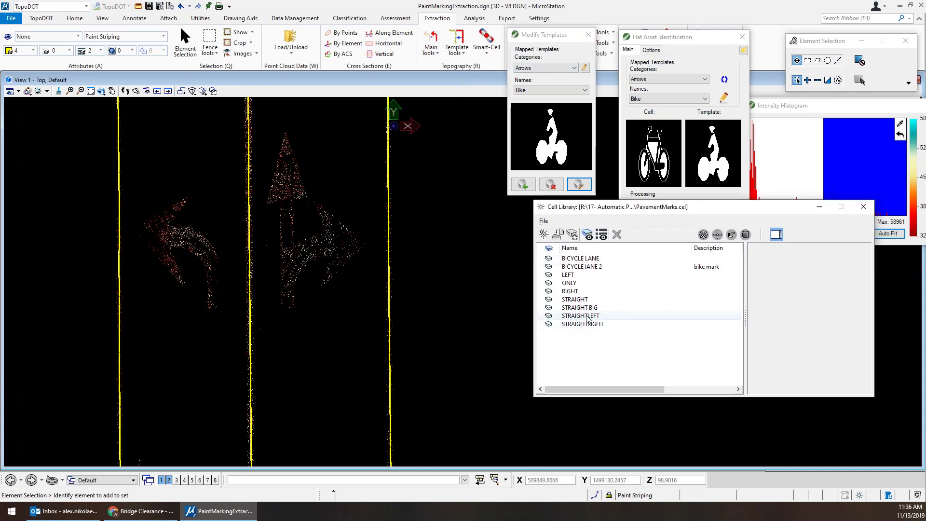
- Place the STRAIGHTRIGHT cell from the PavementMarks library in the empty area beside the outer lane stripe
left_click(590, 325)
double_click(593, 324)
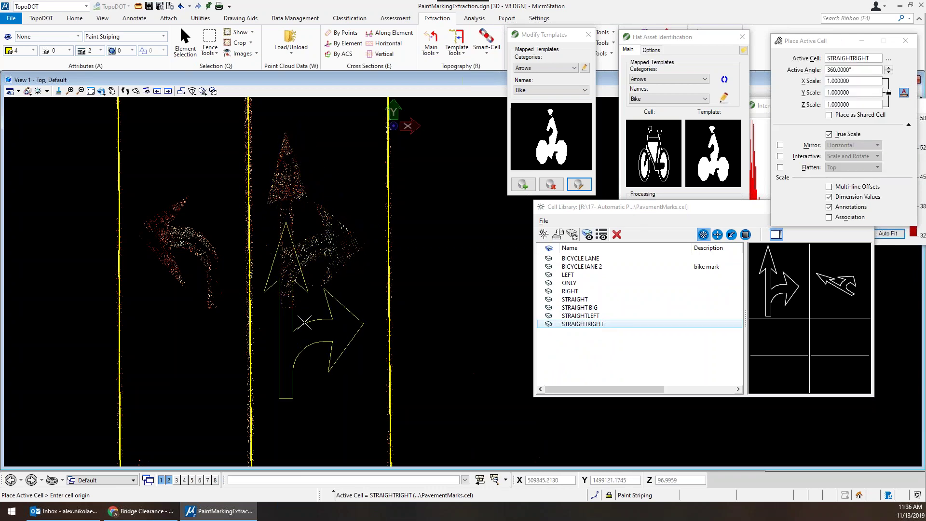
middle_click_drag(320, 352, 317, 280)
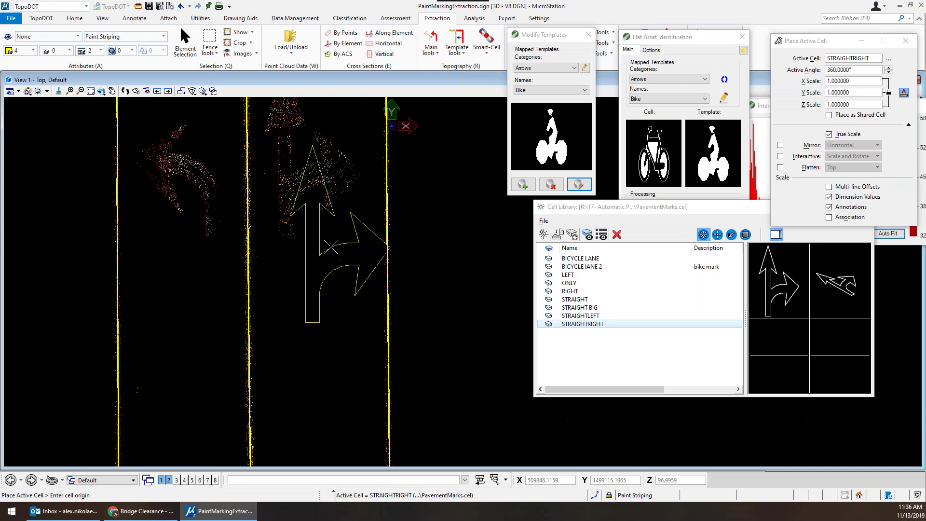
middle_click_drag(400, 196, 316, 327)
left_click(380, 301)
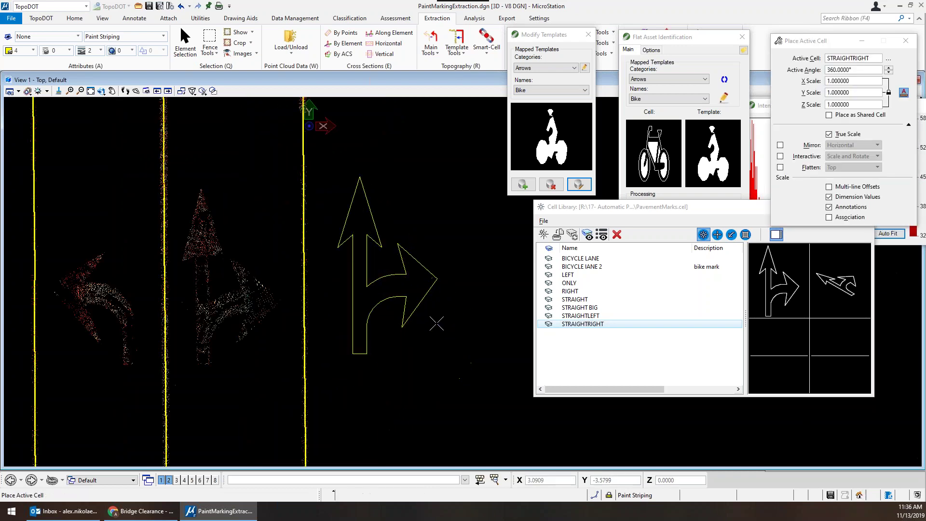
key("Escape")
- Start a new template with the adjacent lane stripe as alignment line and the placed straight-right arrow as its shape
left_click(305, 234)
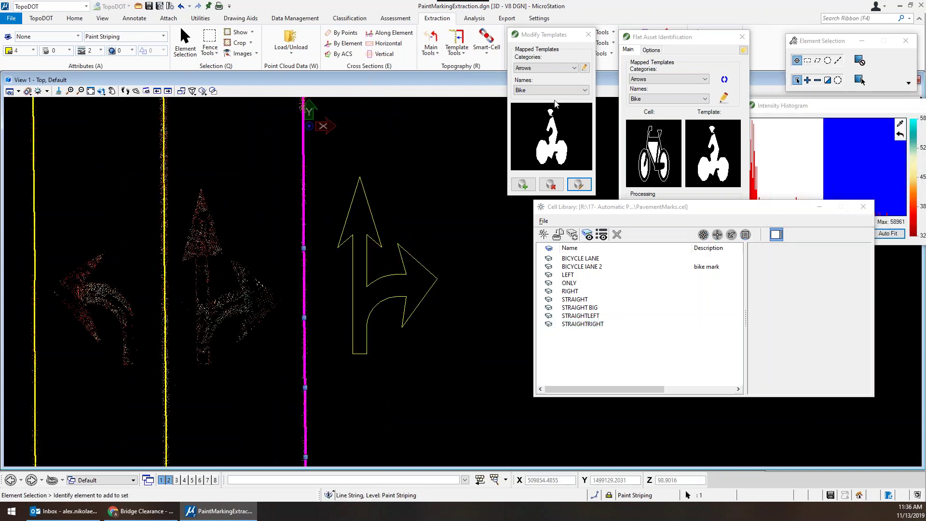
left_click(525, 186)
left_click(525, 186)
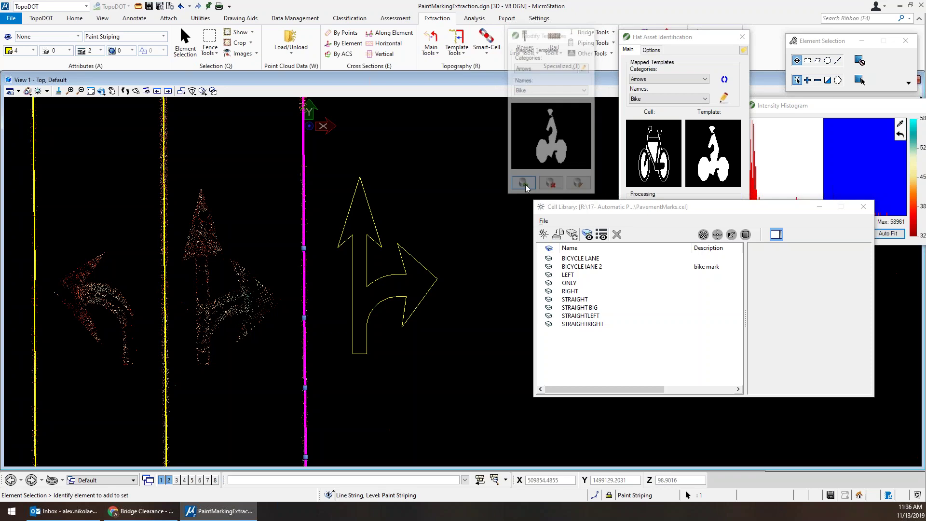
left_click_drag(89, 155, 532, 65)
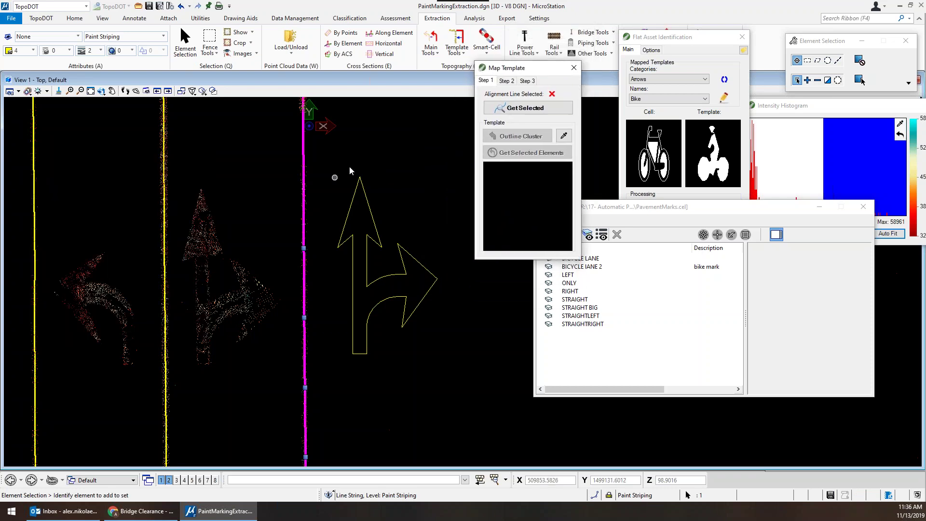
left_click(525, 108)
left_click(416, 259)
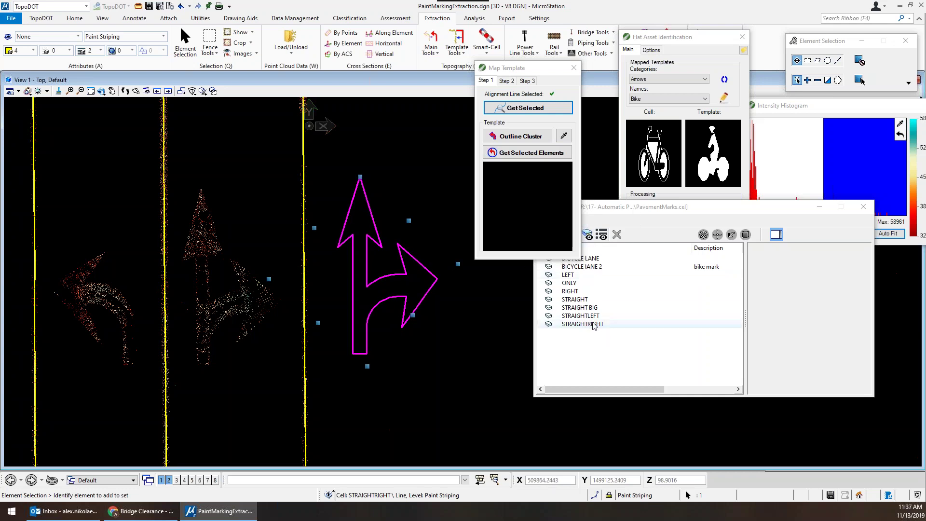
left_click(522, 154)
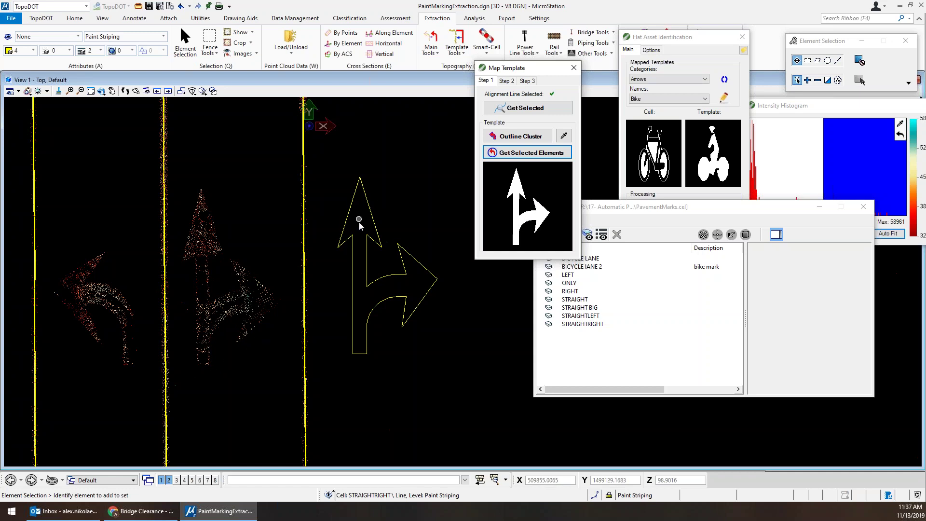
- Assign the STRAIGHTRIGHT cell to the new template and adjust its origin to match the placed arrow
left_click(506, 81)
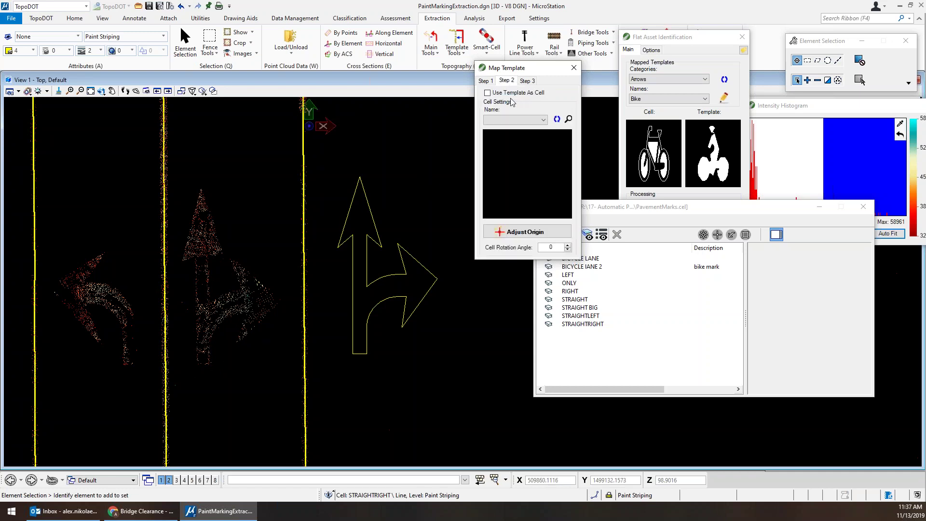
left_click(505, 121)
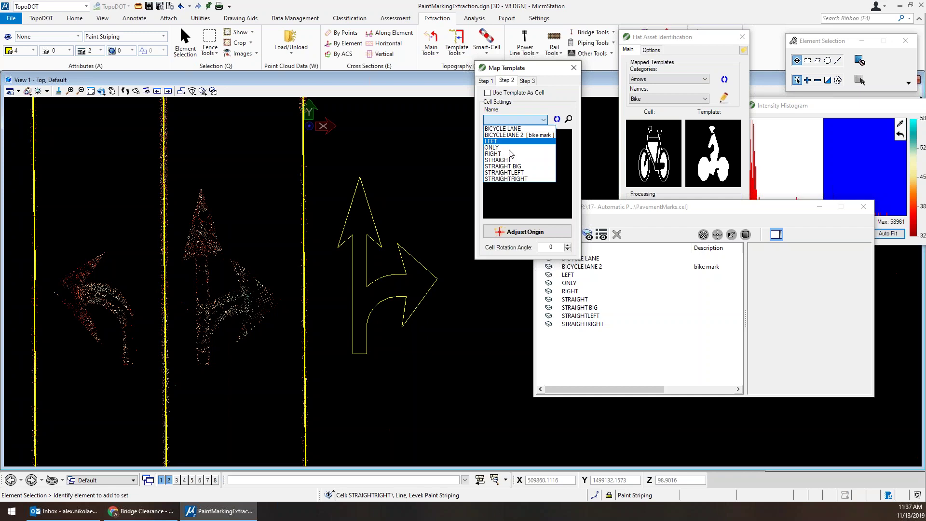
left_click(519, 179)
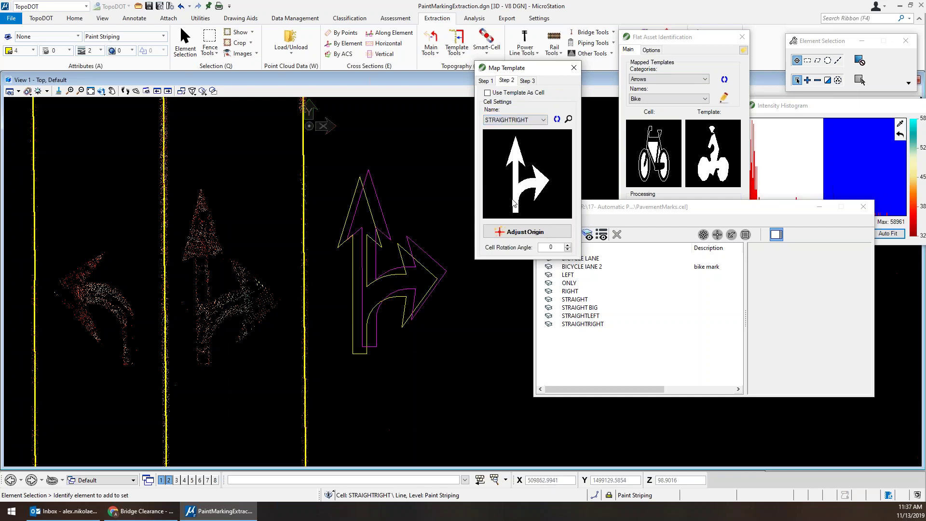
left_click(525, 232)
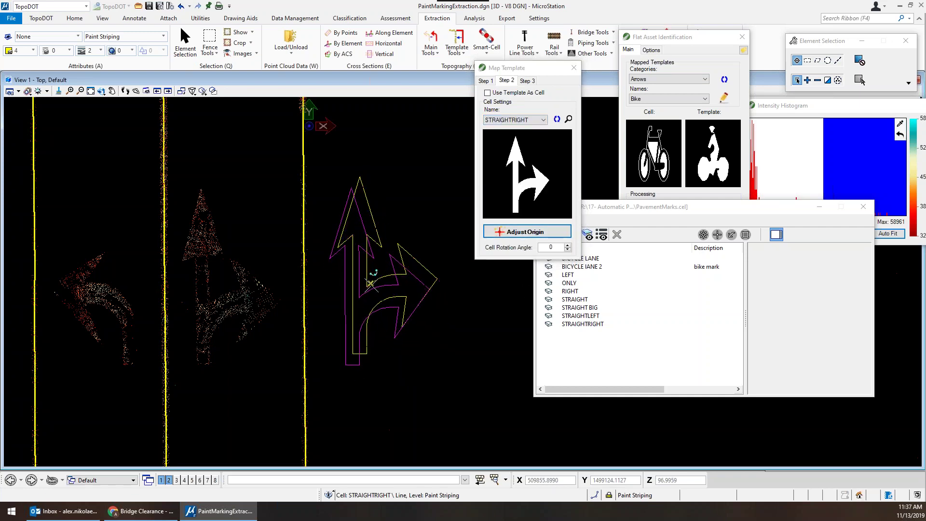
scroll(380, 278, "up", 5)
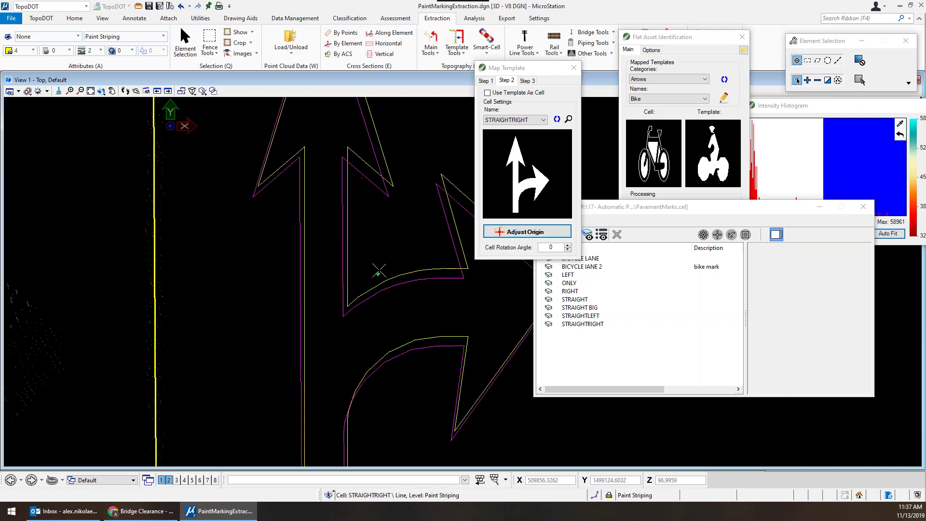
scroll(382, 265, "down", 8)
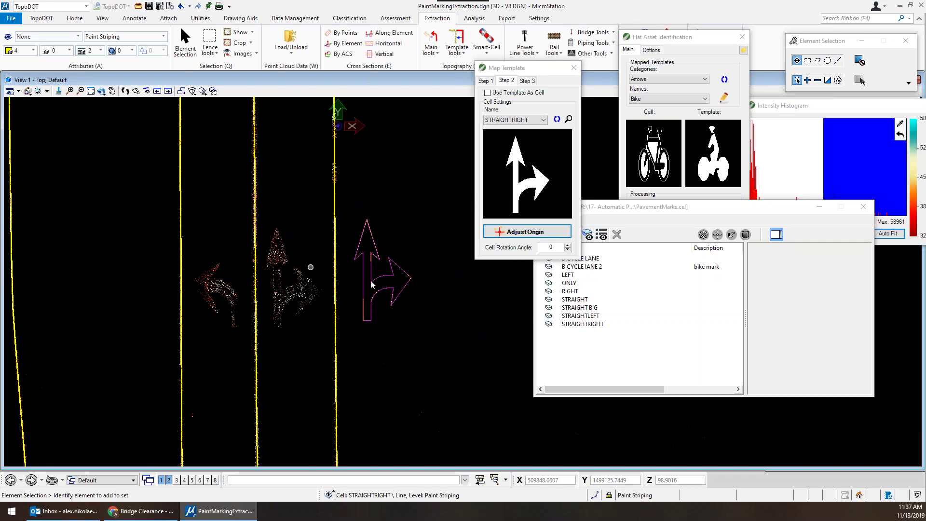
- Review the remaining mapping pages of the new template and close it without saving
left_click(528, 80)
left_click(485, 80)
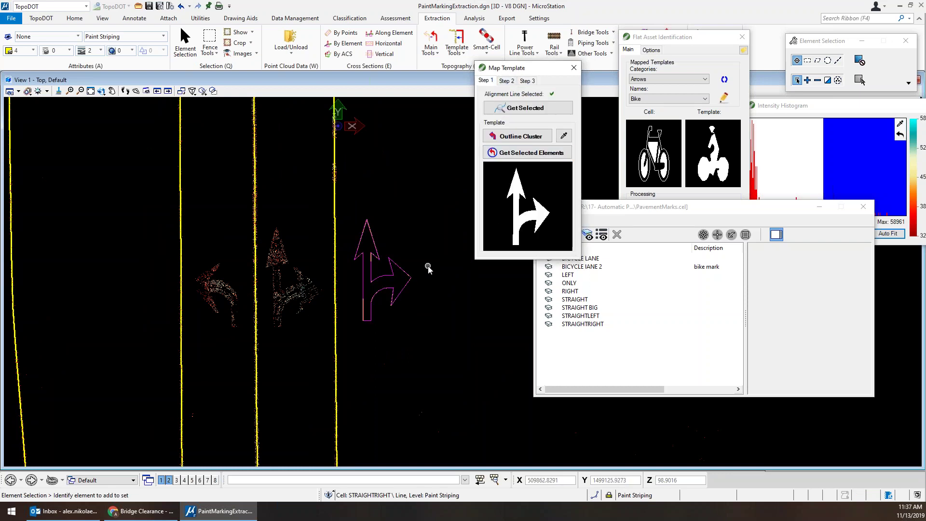
left_click(418, 322)
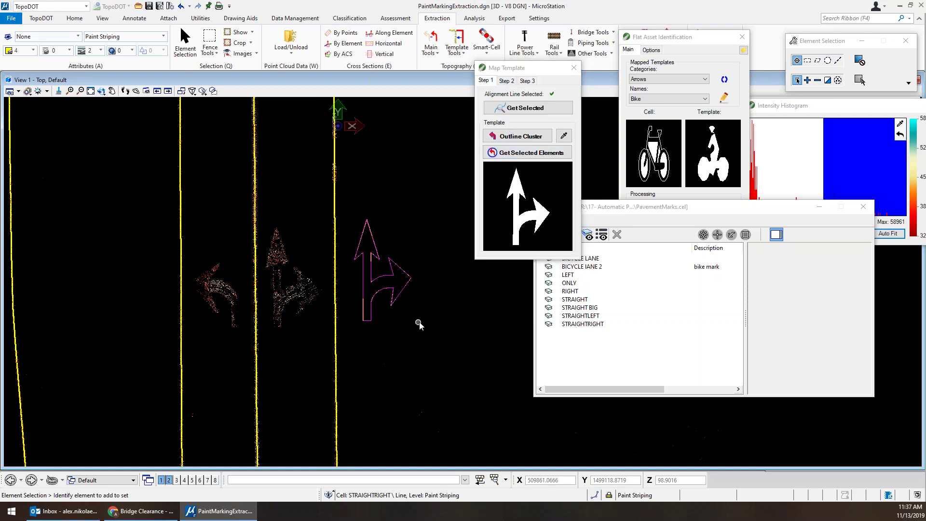
left_click(575, 68)
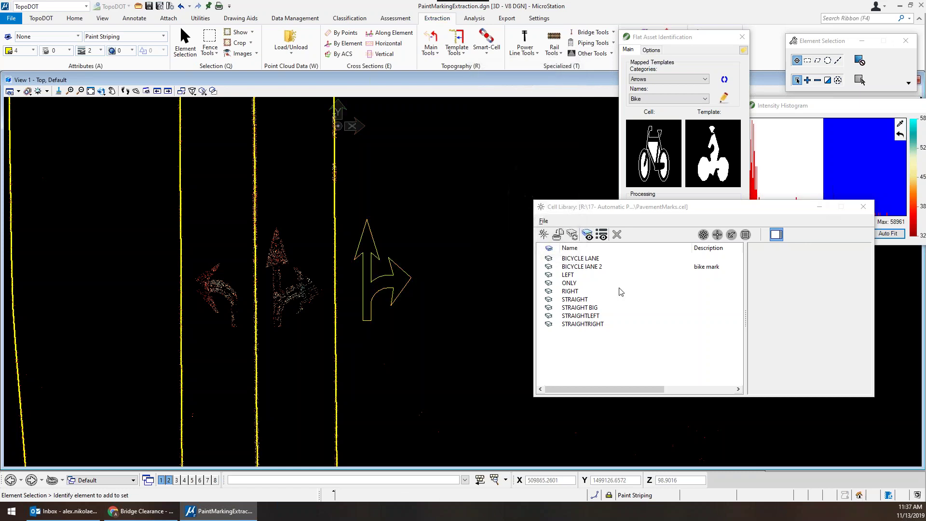
- Detach the PavementMarks cell library and refresh the mapped templates
left_click(545, 222)
left_click(546, 223)
left_click(547, 223)
left_click(569, 266)
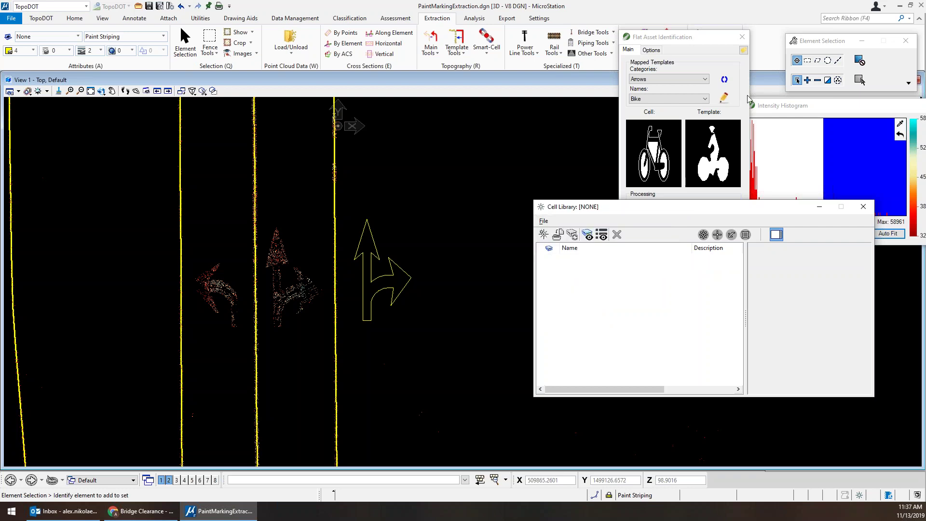
left_click(725, 79)
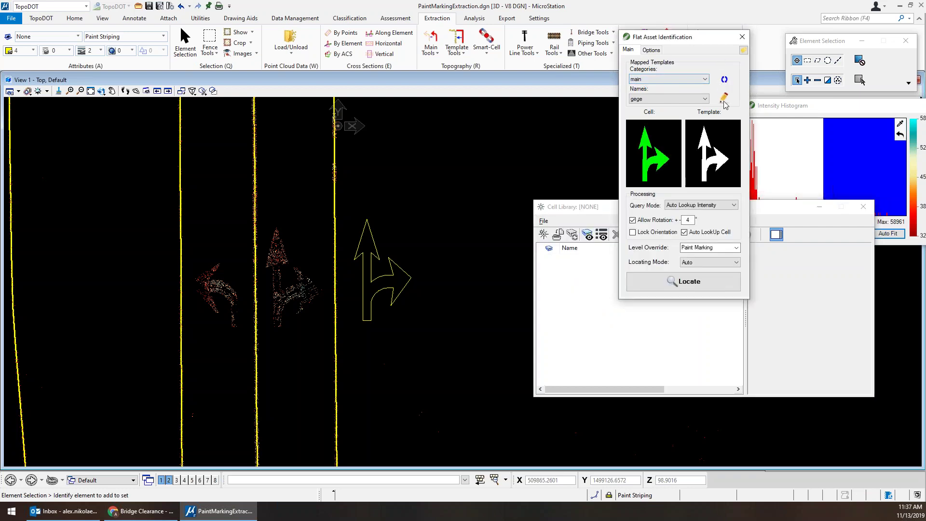
- Delete the gege template from the main category, reopen the template editor and refresh the mapped templates
left_click(724, 98)
left_click(551, 185)
left_click(463, 291)
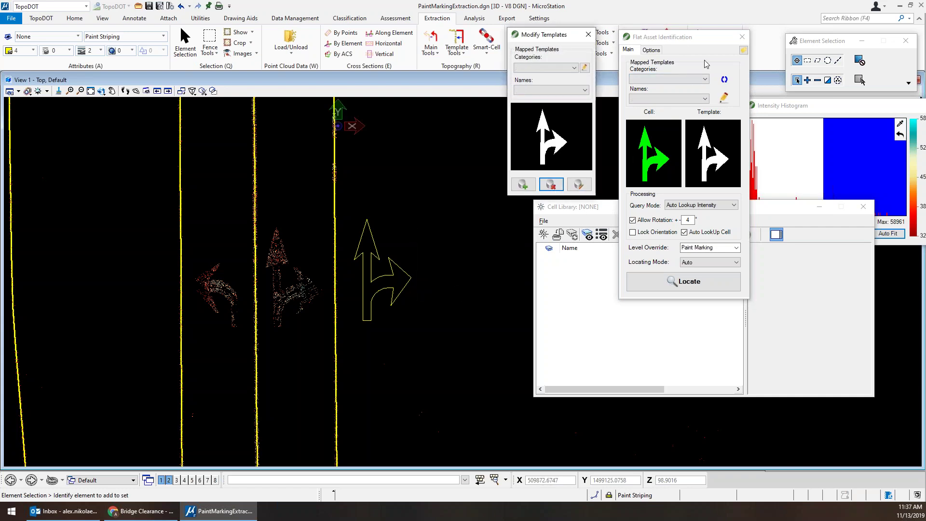
left_click(588, 34)
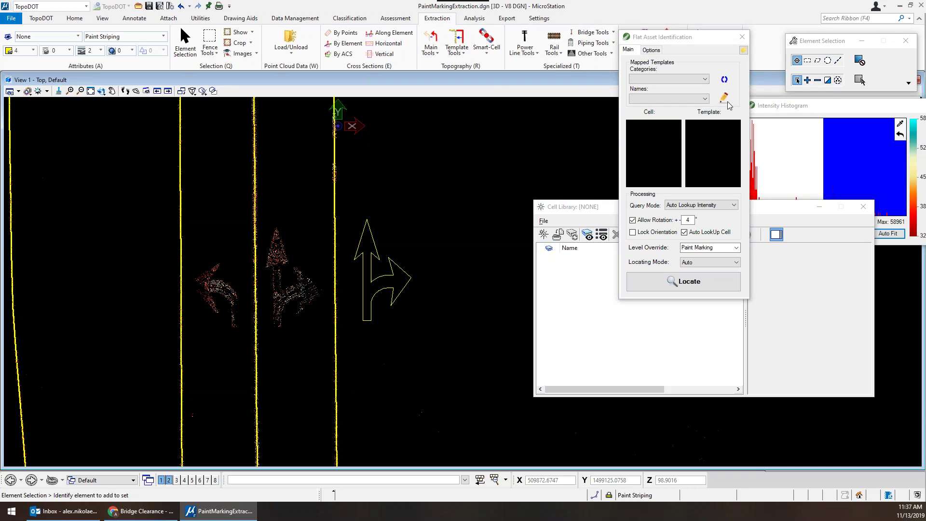
left_click(724, 98)
left_click(726, 80)
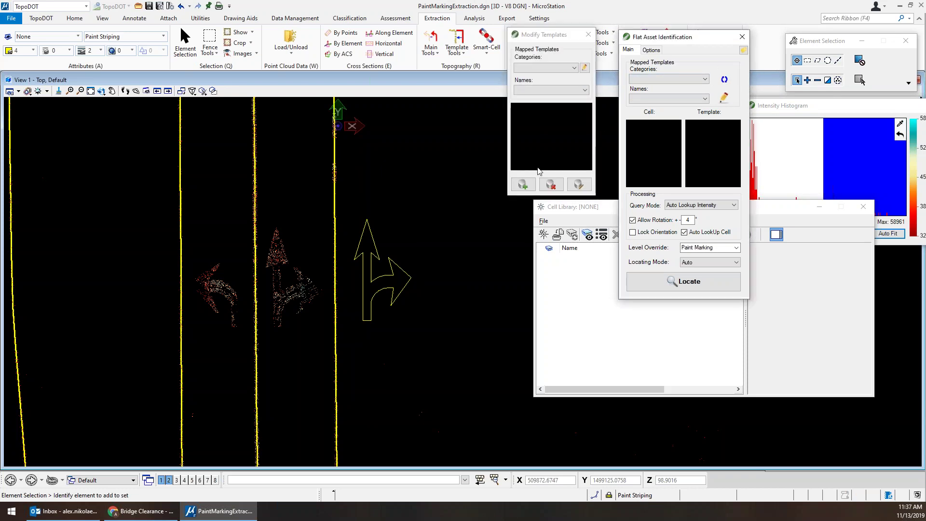
- Delete the placed STRAIGHTRIGHT arrow and examine the existing outline shape around the straight-right arrow nearer the intersection
left_click(383, 281)
key("Delete")
scroll(380, 287, "down", 5)
middle_click_drag(380, 262, 384, 371)
scroll(348, 266, "up", 3)
left_click(357, 284)
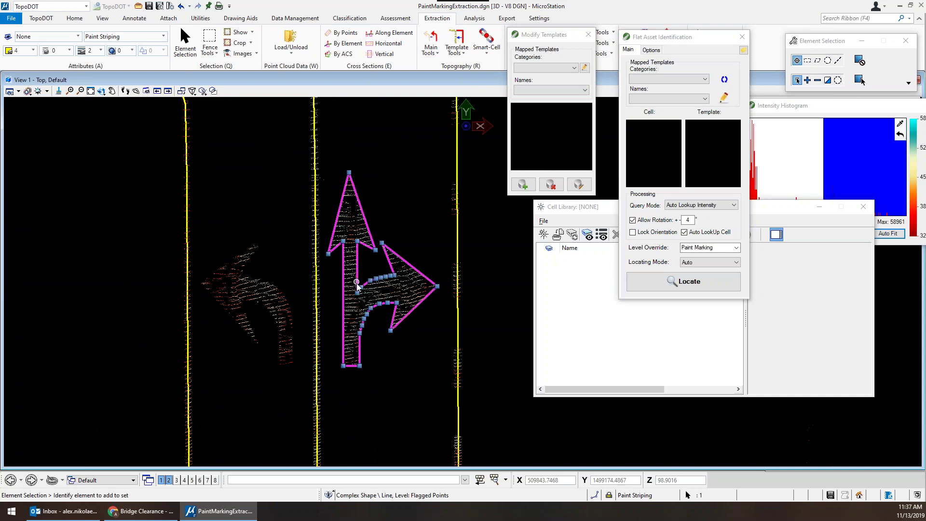
scroll(400, 281, "up", 3)
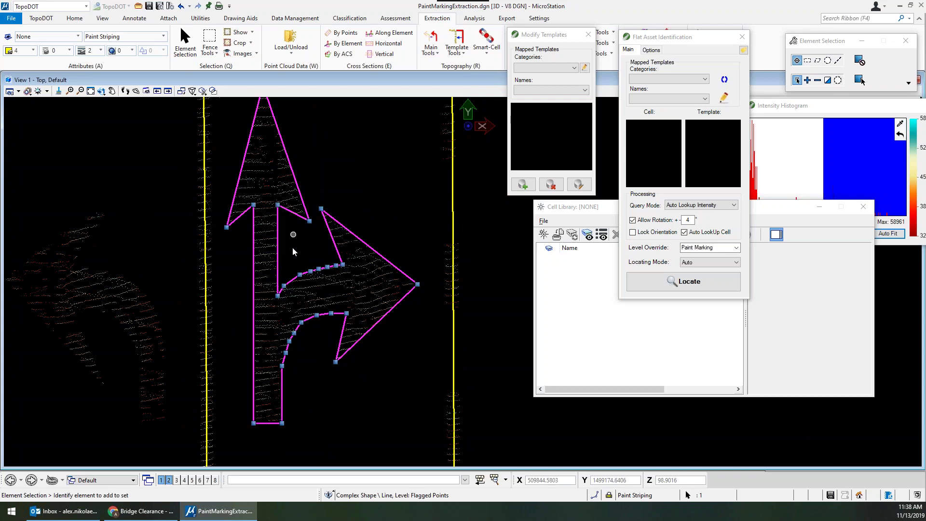
scroll(293, 253, "down", 2)
left_click_drag(548, 37, 559, 36)
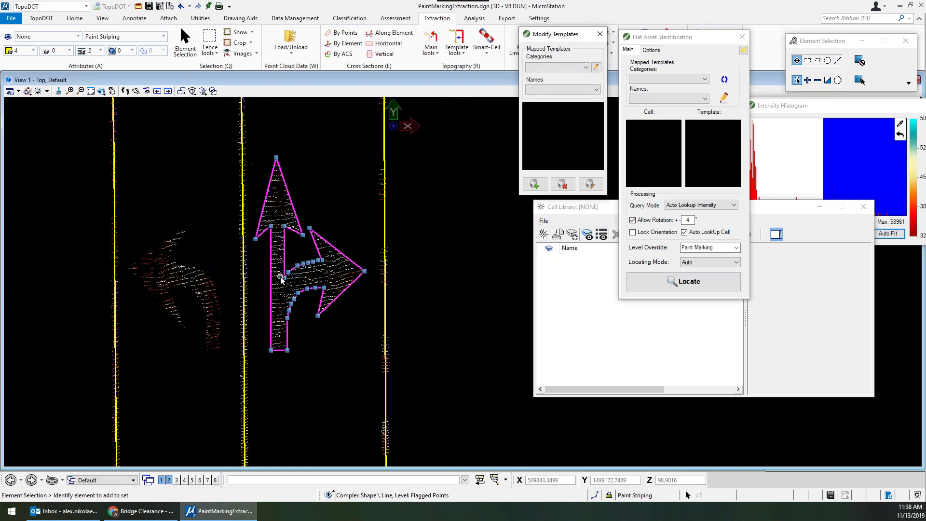
- Start a new template with the lane stripe beside the outlined straight-right arrow as alignment line and that outline as its shape
left_click(246, 178)
left_click(536, 184)
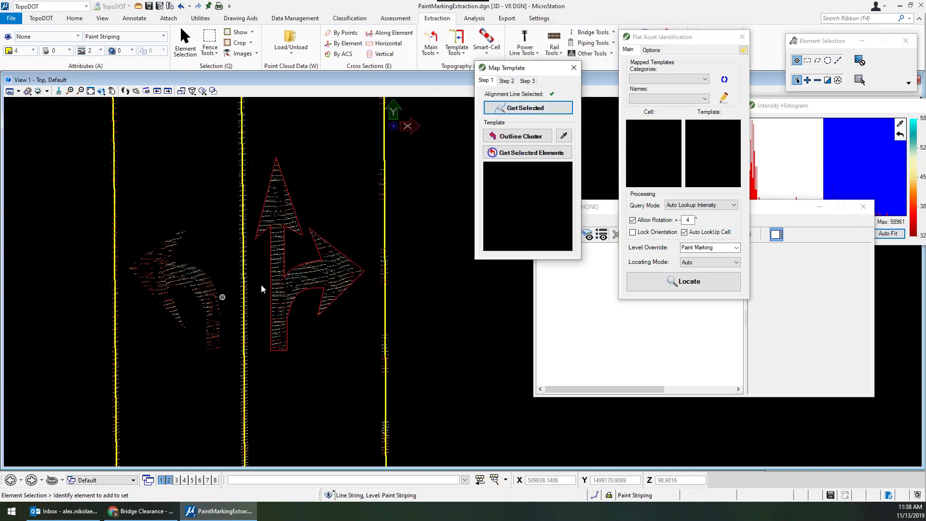
left_click(319, 263)
left_click(509, 158)
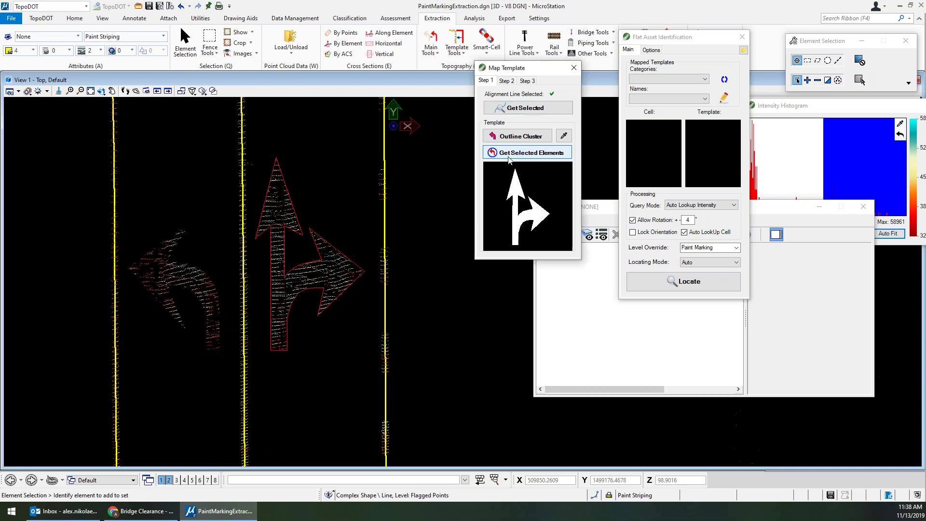
- Use the template as its own cell, save it as demo1 in category cat1, and close the mapping dialog
left_click(507, 81)
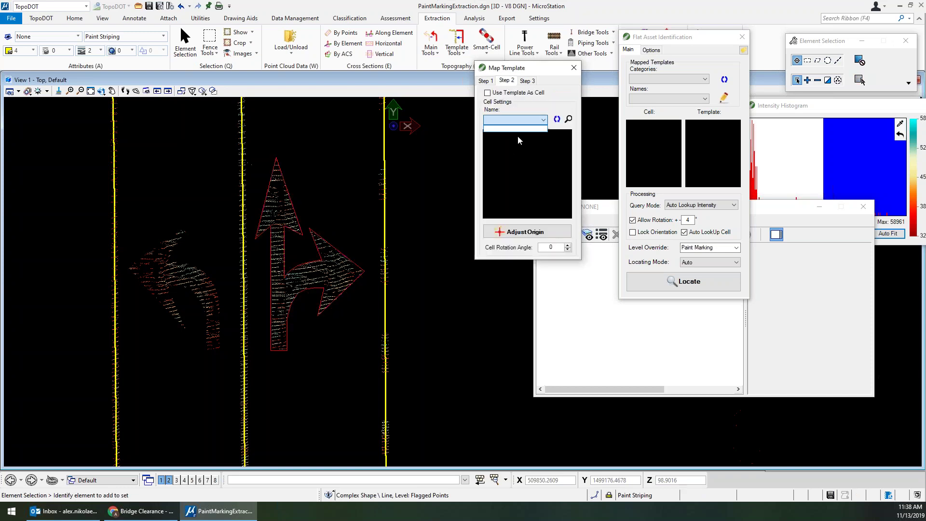
left_click(489, 96)
left_click(488, 96)
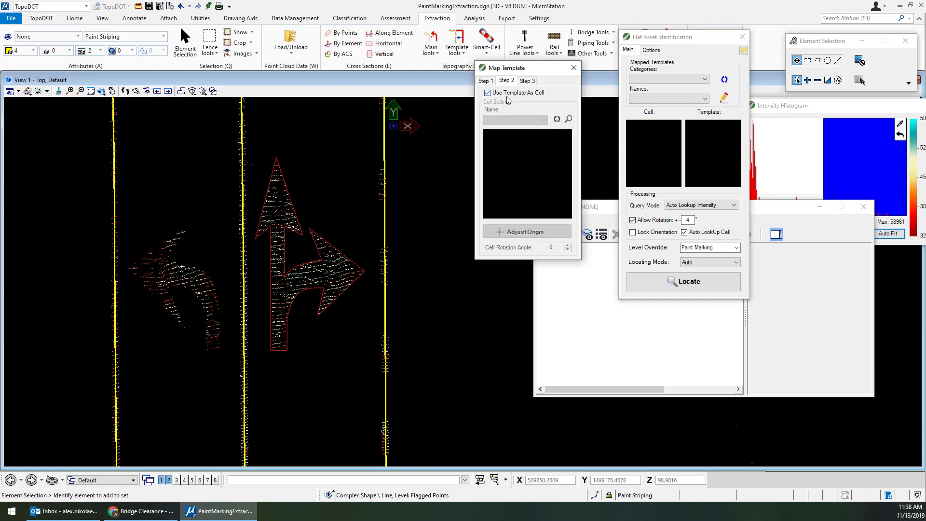
left_click(528, 81)
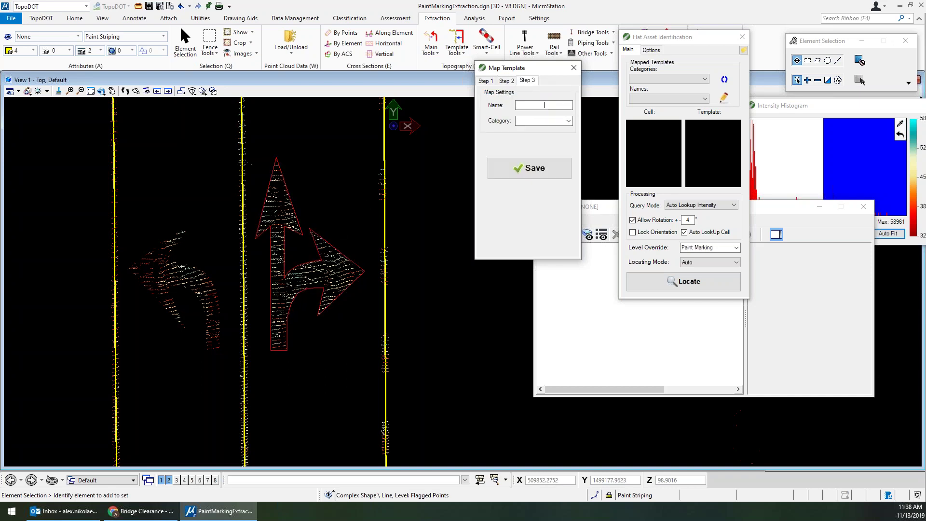
left_click(555, 121)
left_click(559, 174)
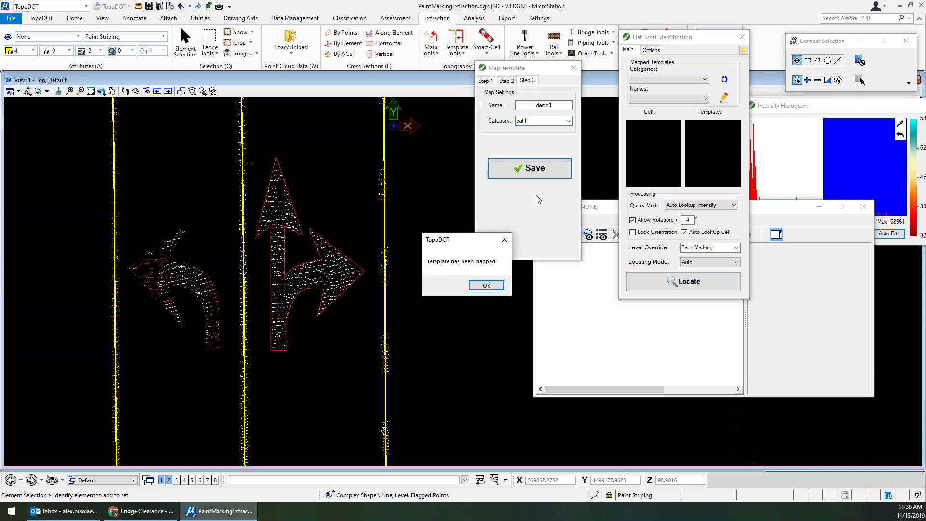
left_click(473, 288)
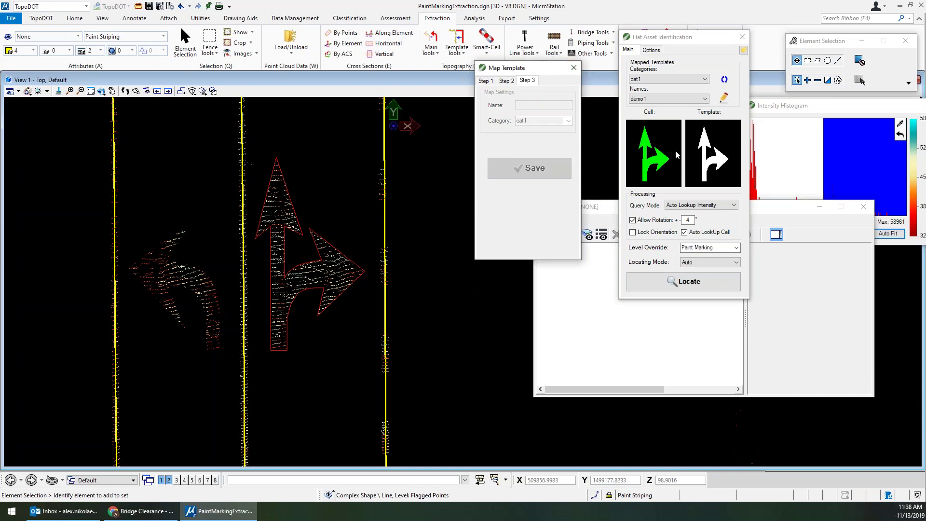
left_click(574, 68)
- Locate the next straight-right arrow along the approach lanes with the demo1 template in By 3 Points mode
scroll(356, 306, "down", 6)
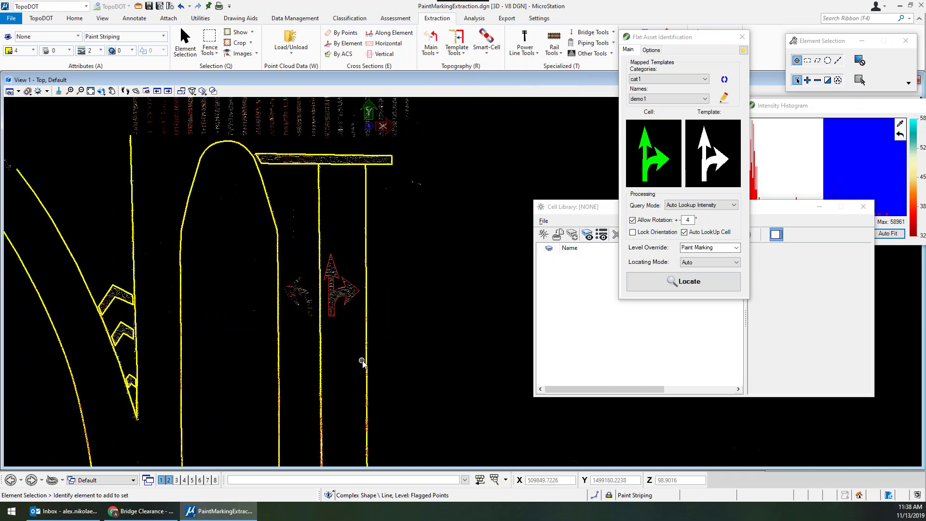
left_click(706, 262)
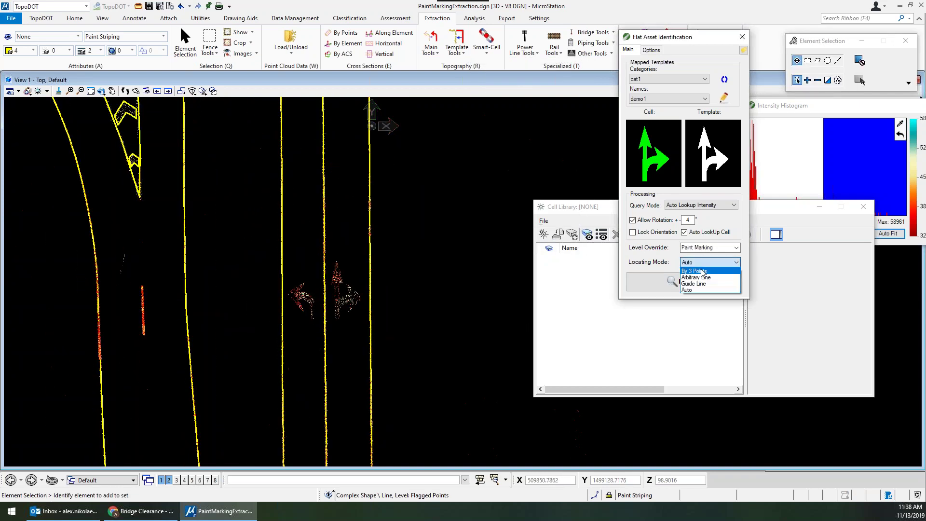
left_click(704, 282)
left_click(703, 285)
left_click(343, 249)
left_click(365, 274)
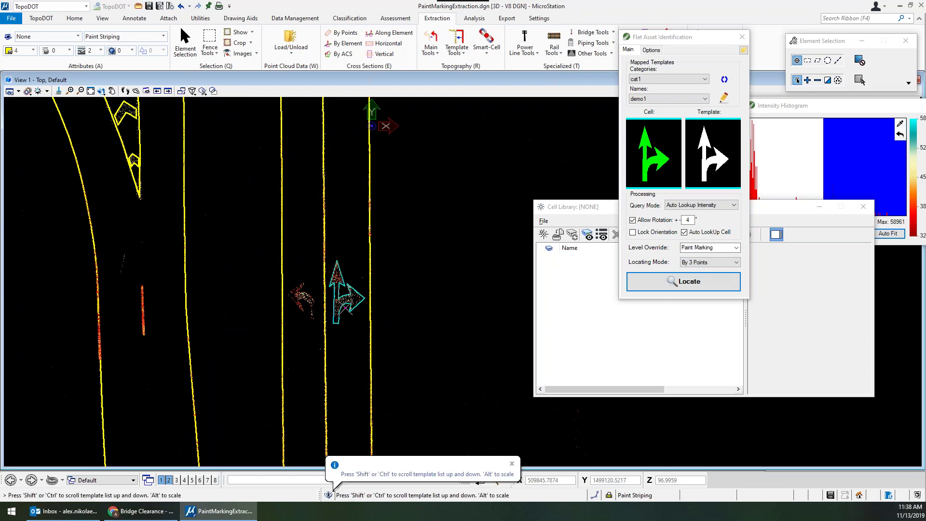
scroll(348, 305, "up", 3)
left_click(347, 325)
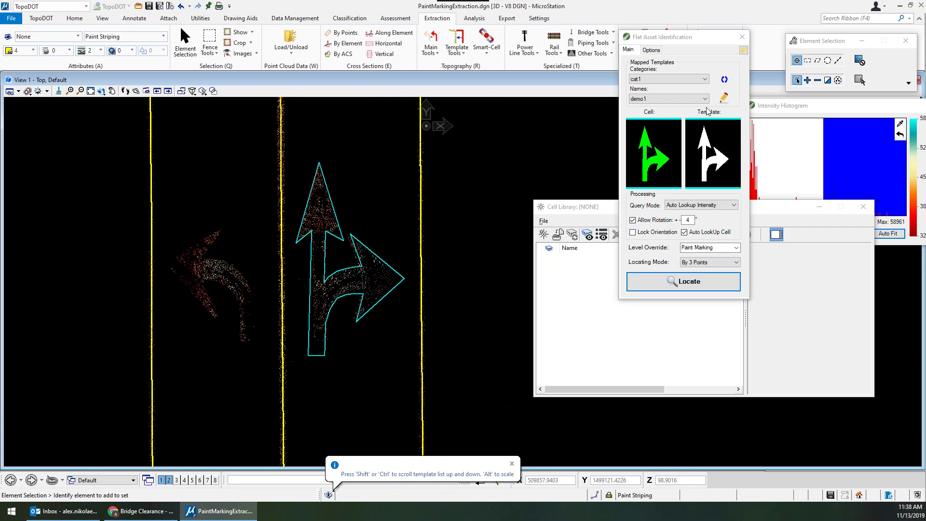
- Switch to File Explorer and look through the template folders stored in C:\TopoDOT\Data\FlatAssets
left_click_drag(670, 38, 662, 106)
left_click(595, 208)
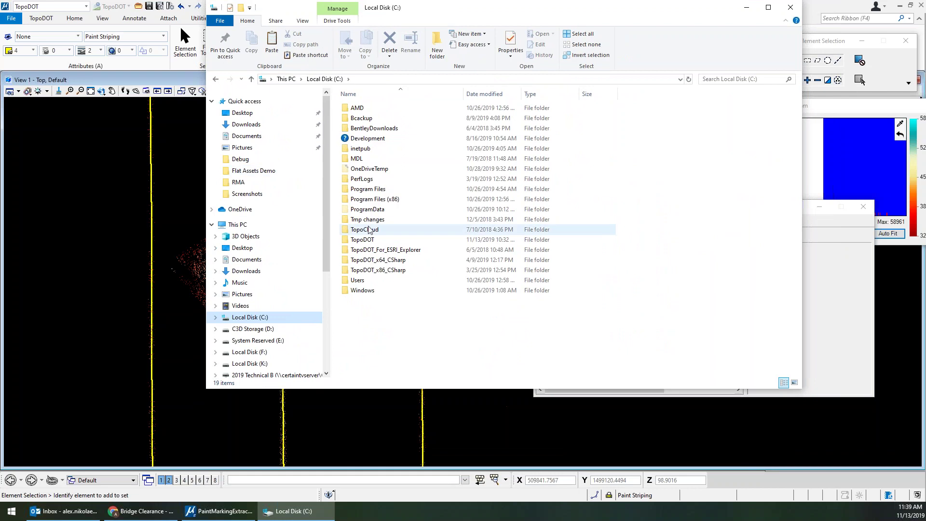
double_click(373, 240)
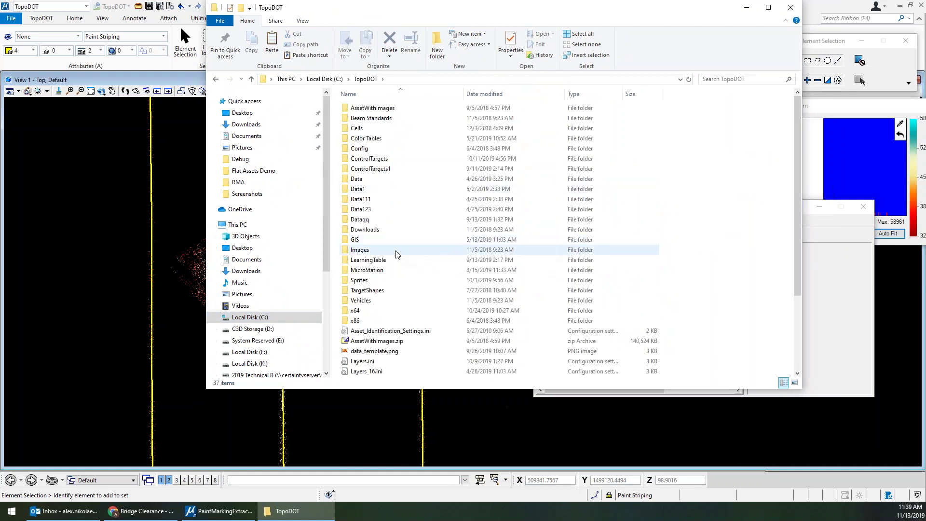
double_click(372, 179)
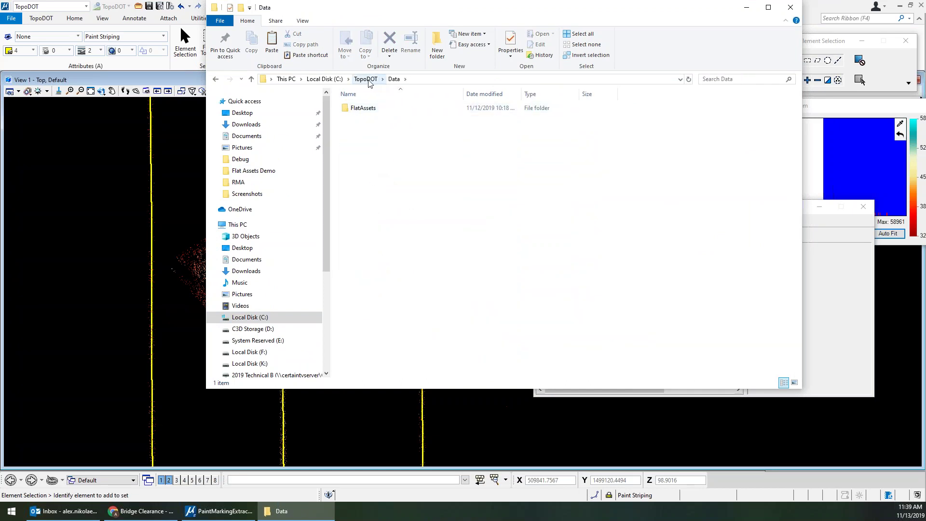
double_click(363, 108)
scroll(392, 217, "down", 10)
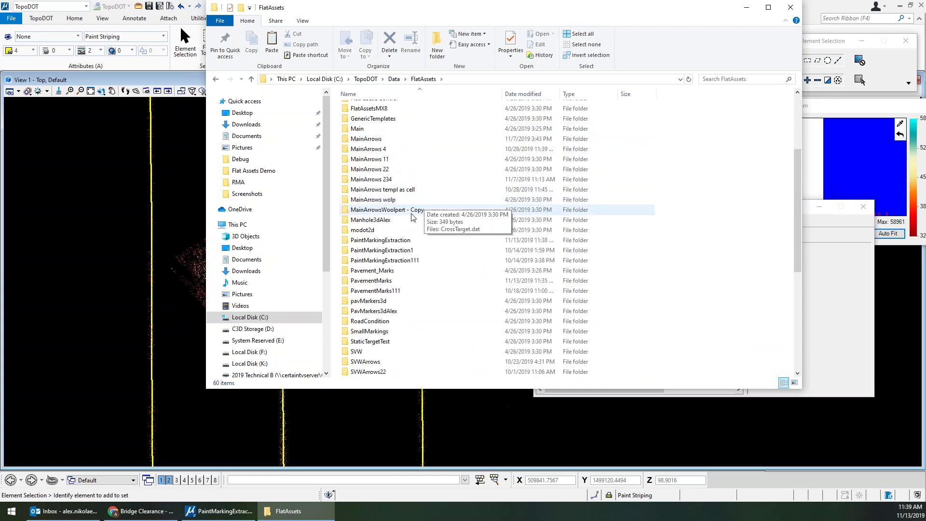
scroll(396, 274, "up", 11)
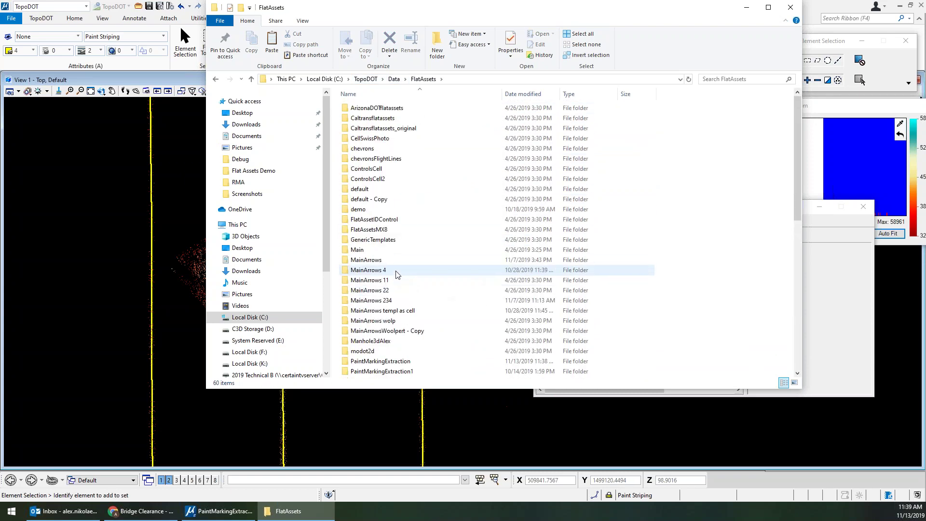
left_click_drag(612, 11, 559, 33)
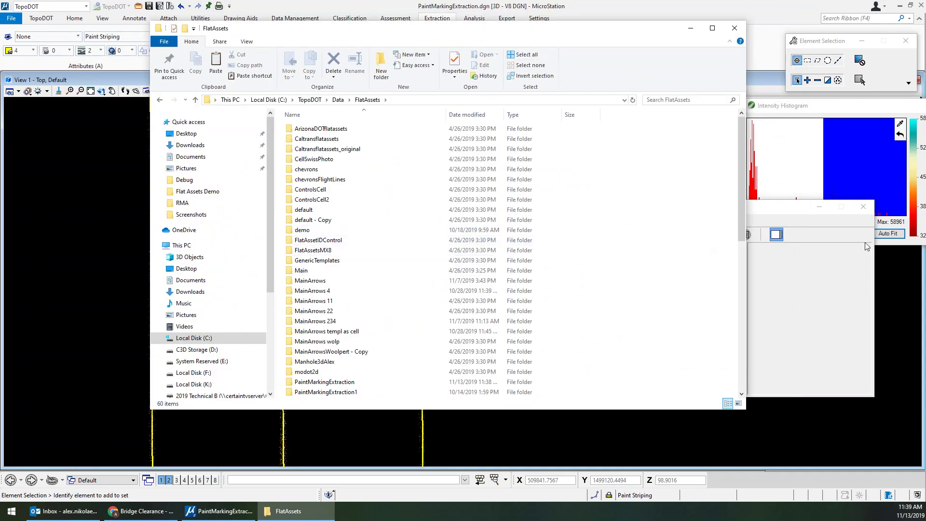
left_click(780, 202)
left_click(289, 511)
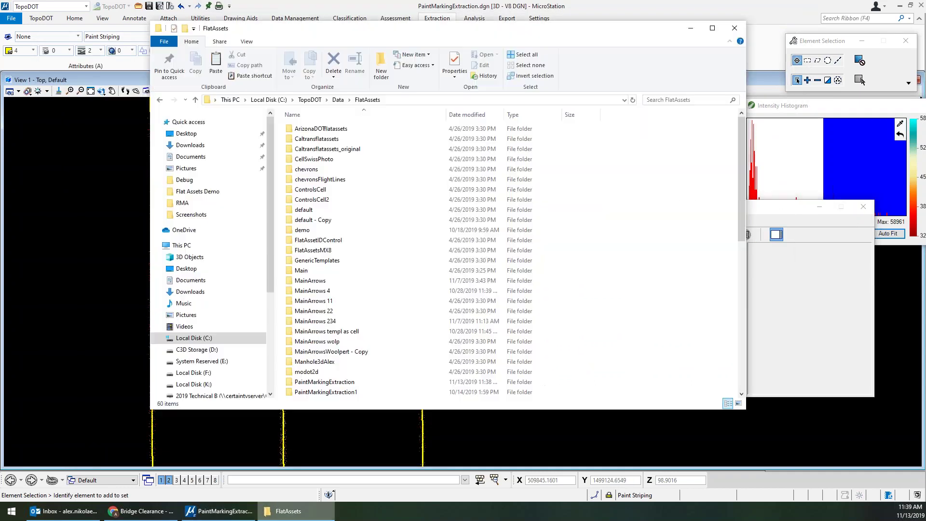
- Find the PaintMarkingExtraction folder in FlatAssets in File Explorer and open its cat1 subfolder to examine the demo1.dat template file
left_click(314, 321)
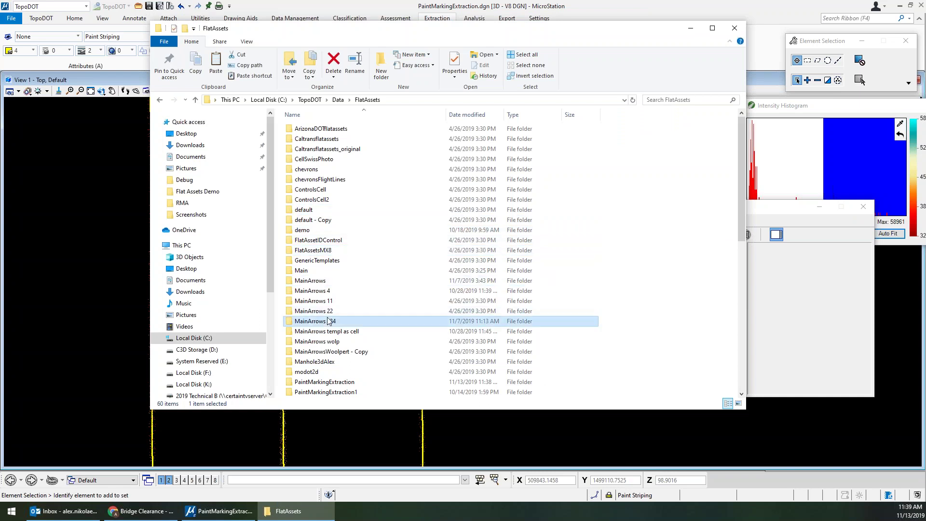
left_click(770, 212)
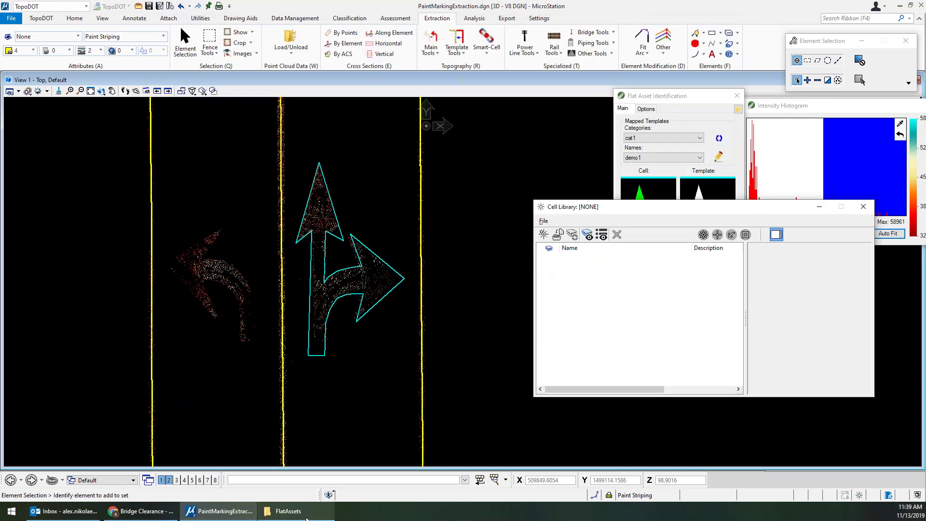
left_click(288, 511)
scroll(333, 307, "down", 4)
scroll(333, 308, "down", 1)
right_click(289, 511)
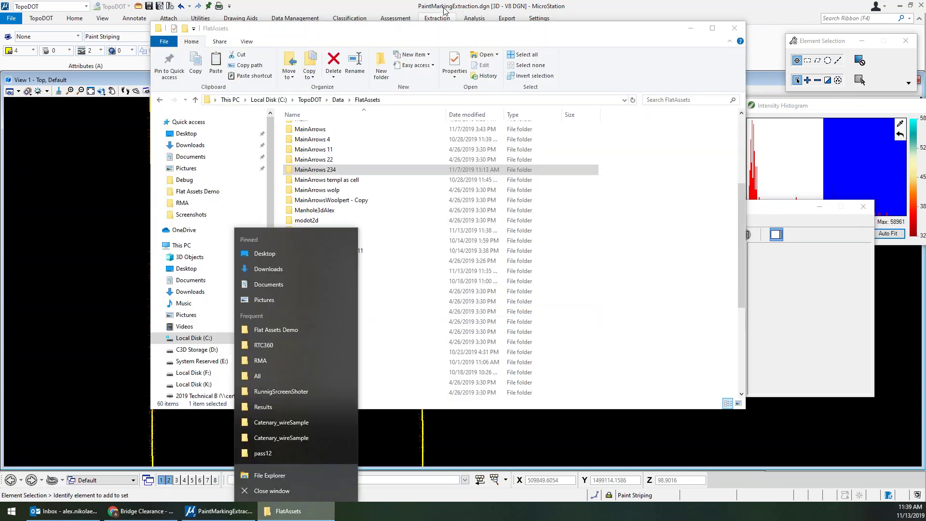
scroll(346, 242, "down", 3)
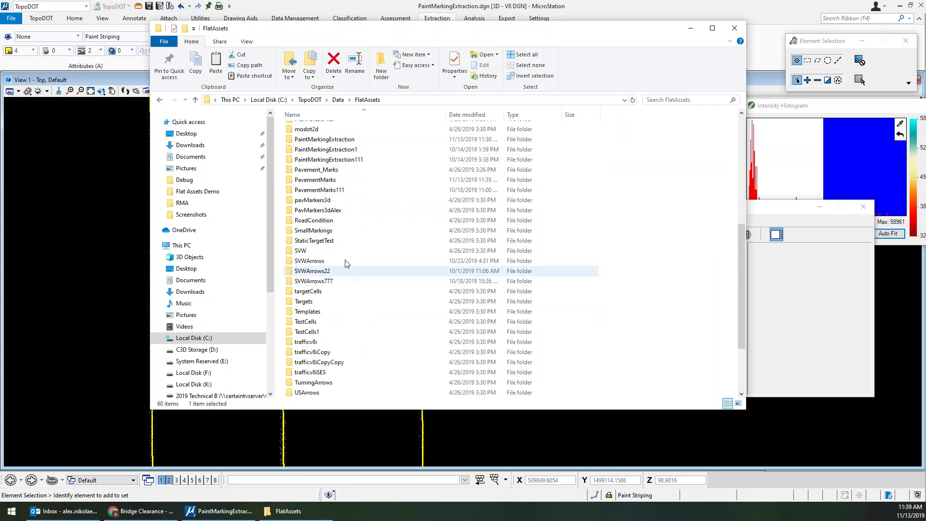
left_click(339, 141)
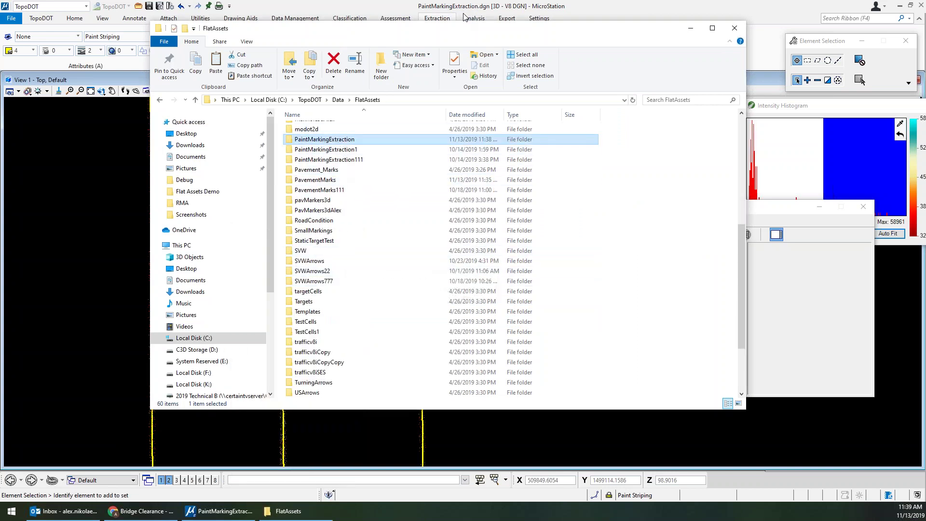
left_click_drag(470, 23, 469, 12)
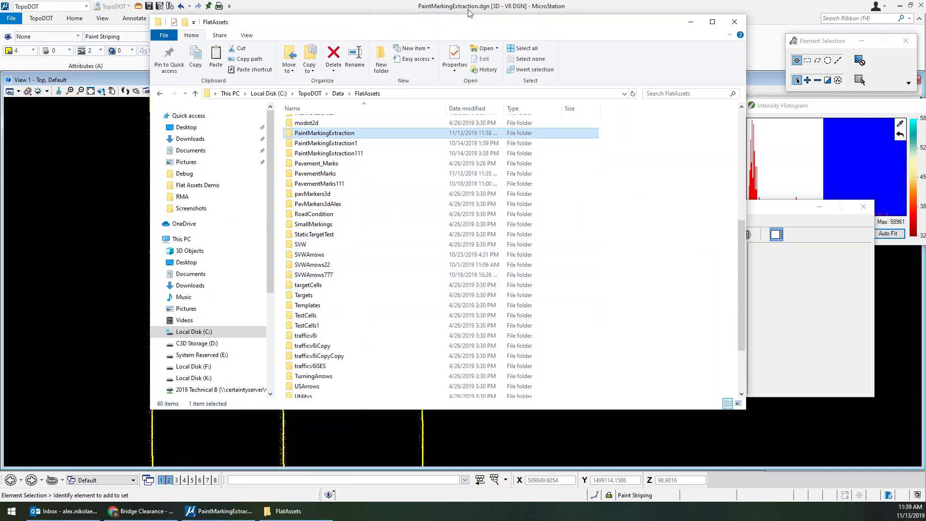
double_click(325, 136)
double_click(304, 125)
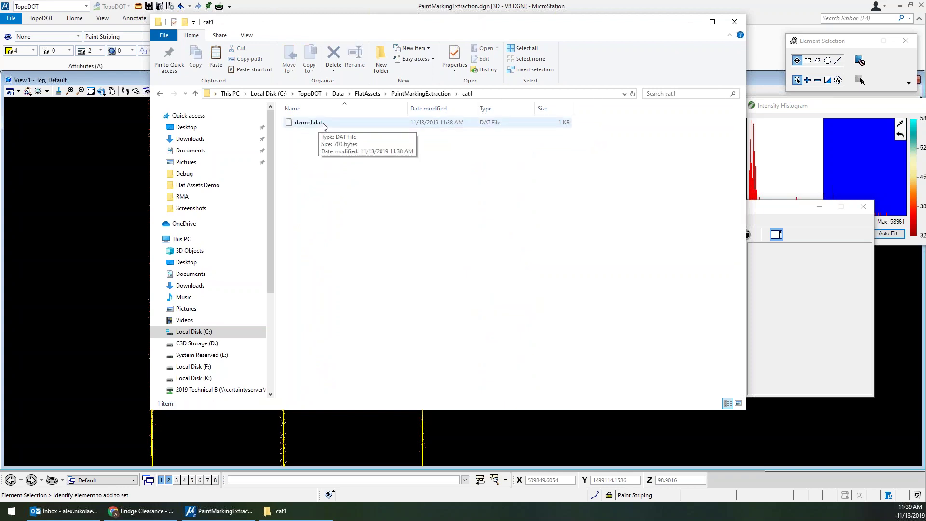
left_click(320, 124)
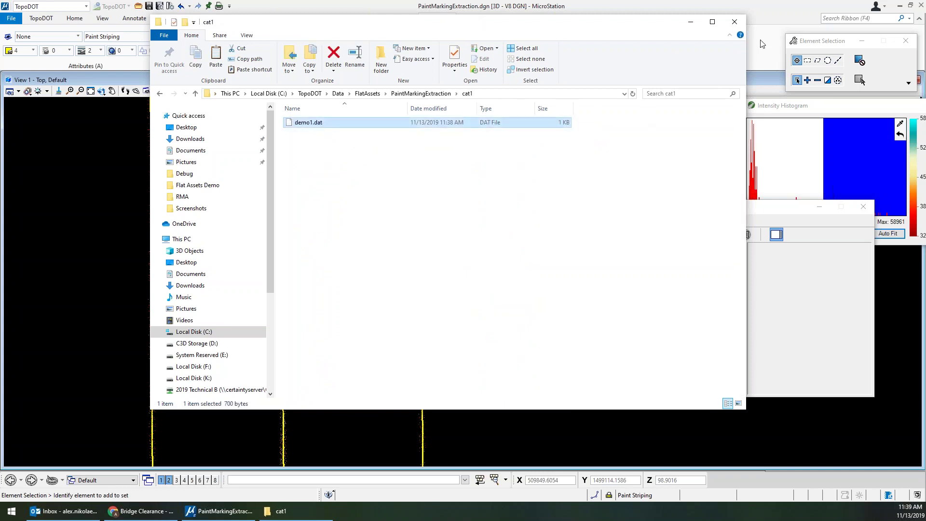
- Return to the FlatAssets folder in File Explorer and switch back to MicroStation
left_click(410, 93)
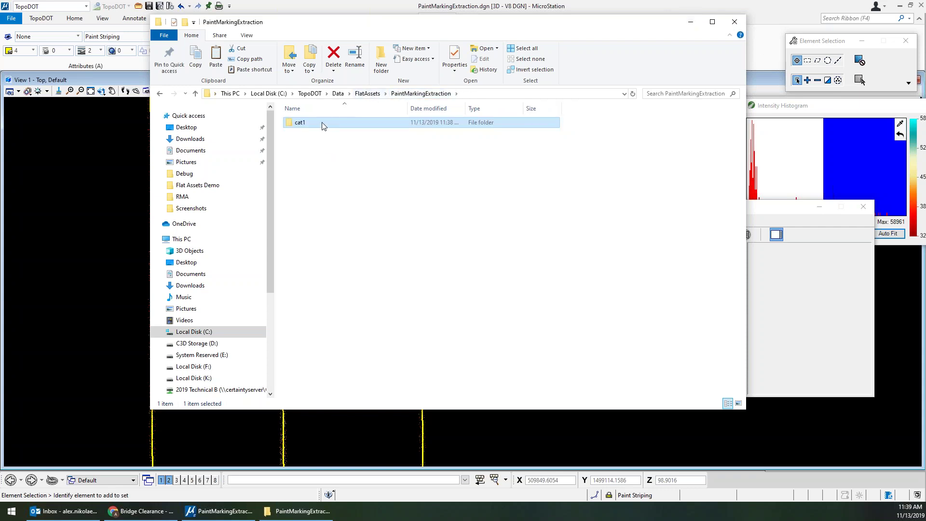
left_click(368, 93)
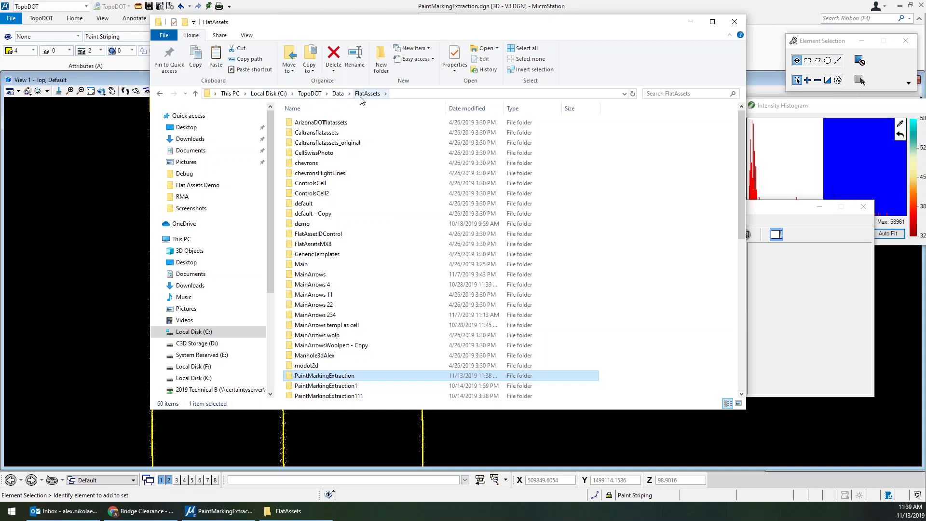
left_click(690, 22)
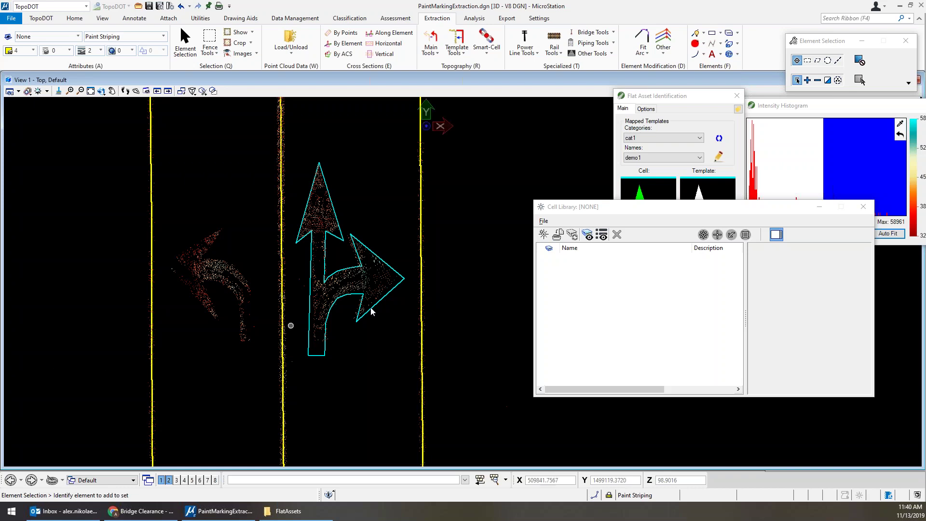
- Attach the pavement marking cell library file from the Practice Files\Supporting Files folder of 17- Automatic Paint Marking Extraction
scroll(371, 311, "down", 5)
scroll(388, 319, "up", 2)
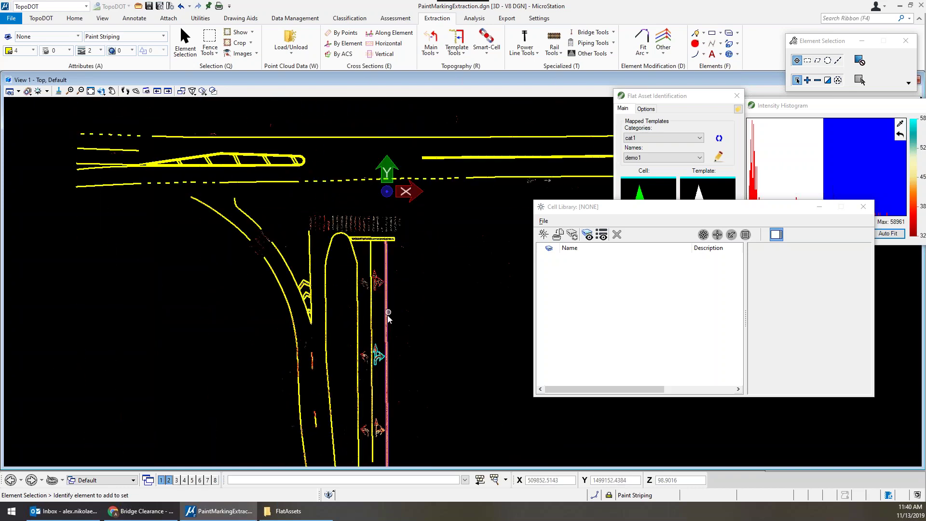
scroll(389, 319, "up", 2)
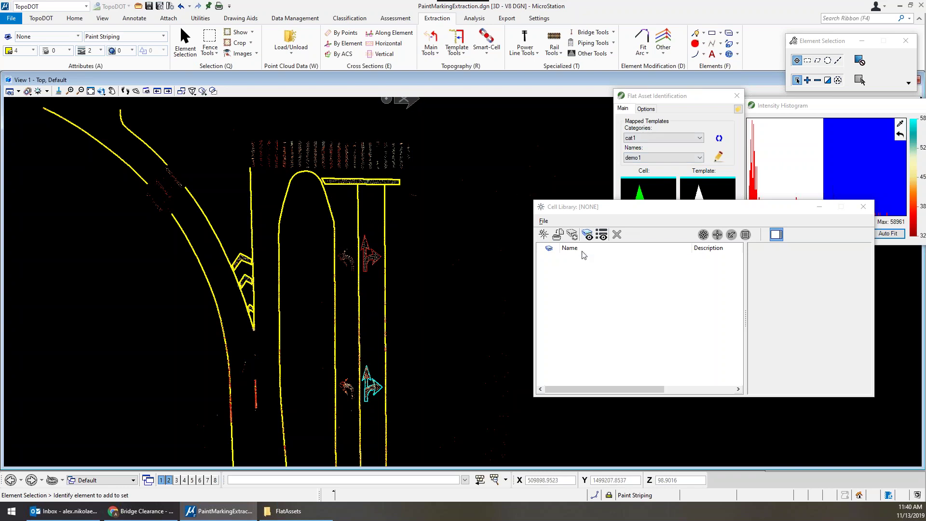
left_click(544, 220)
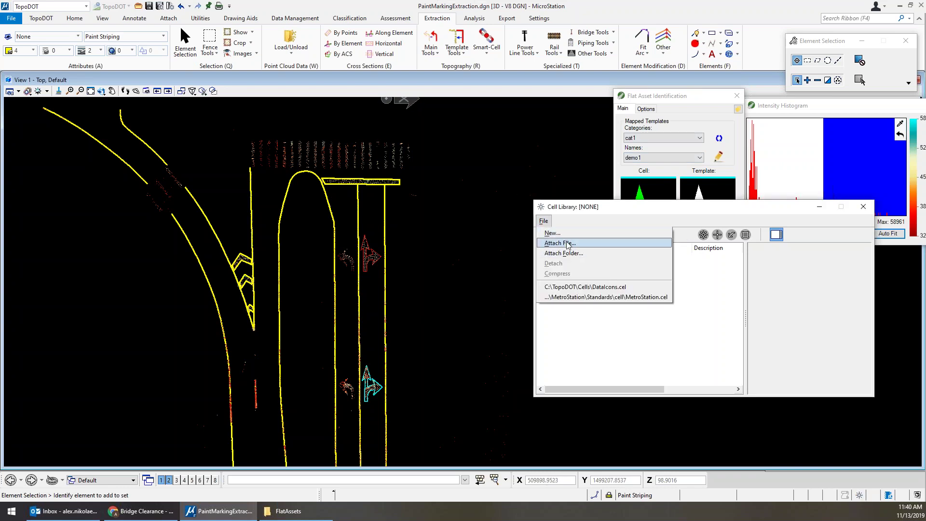
left_click(568, 244)
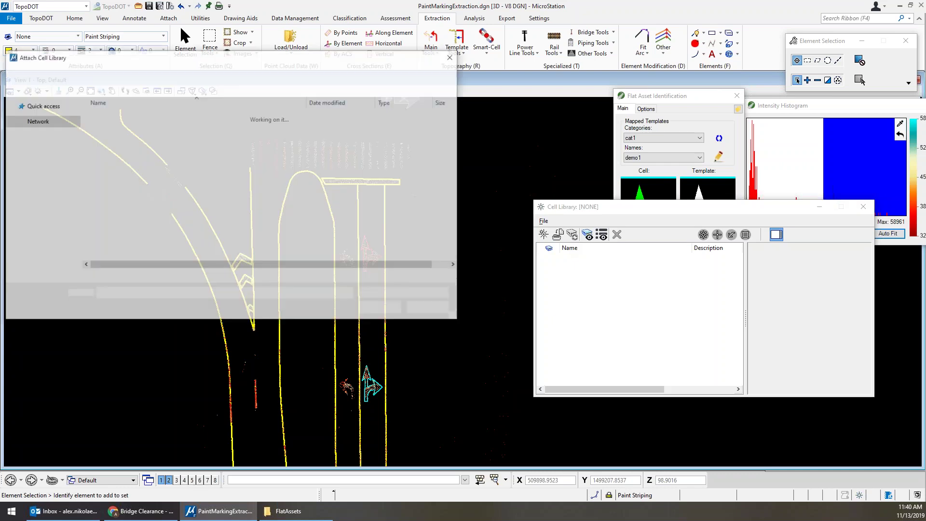
left_click_drag(189, 58, 0, 114)
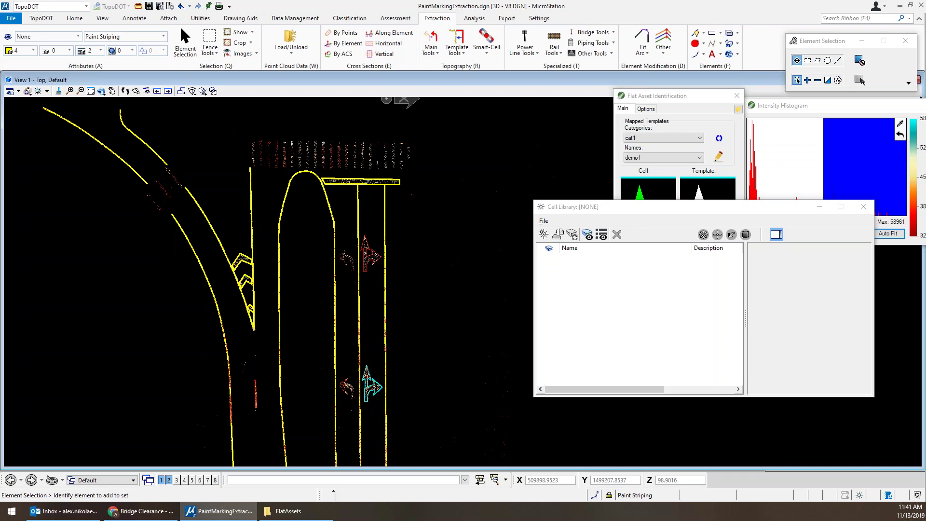
left_click(572, 267)
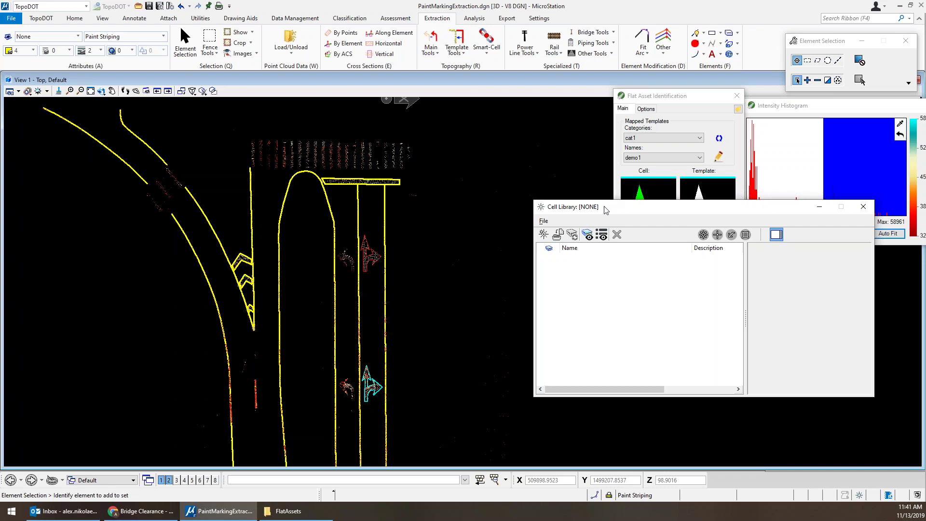
- Refresh the mapped templates in Flat Asset Identification for the attached cell library and use the Arrows category
left_click(720, 139)
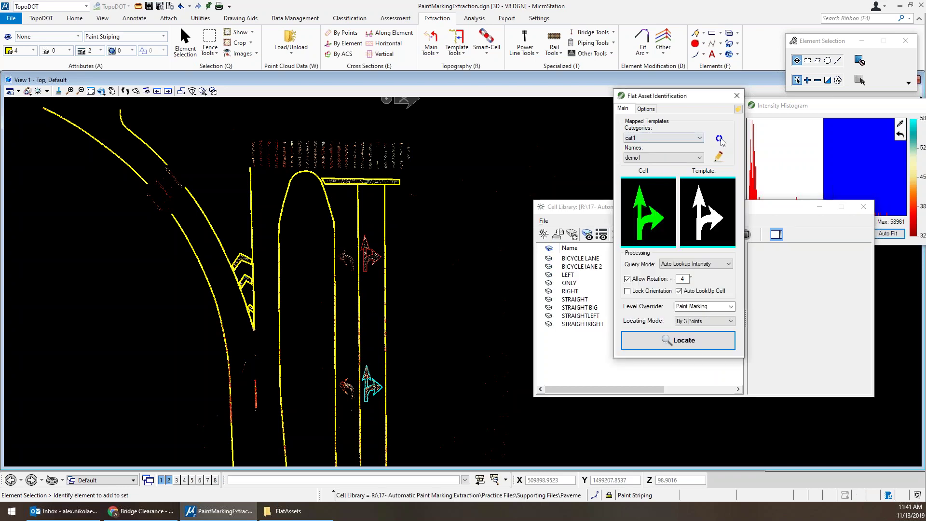
left_click(653, 140)
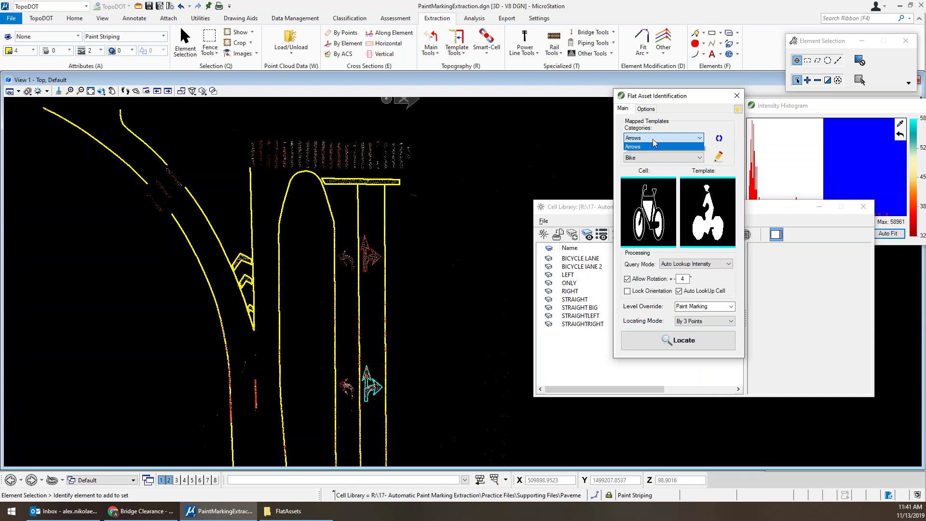
left_click(718, 140)
- Delete the demo1 arrow cell from the approach lanes and select the three stripe elements bordering the lanes with arrows
scroll(388, 283, "up", 5)
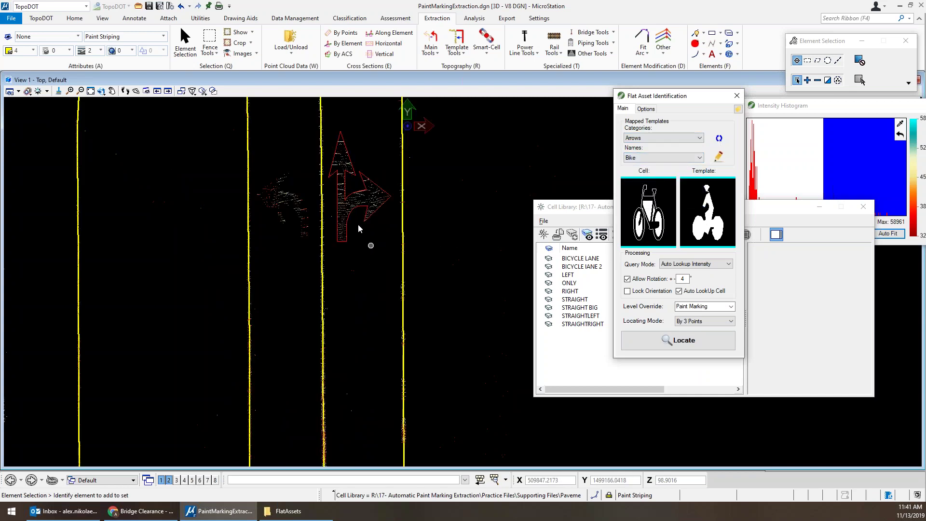
middle_click_drag(351, 223, 359, 400)
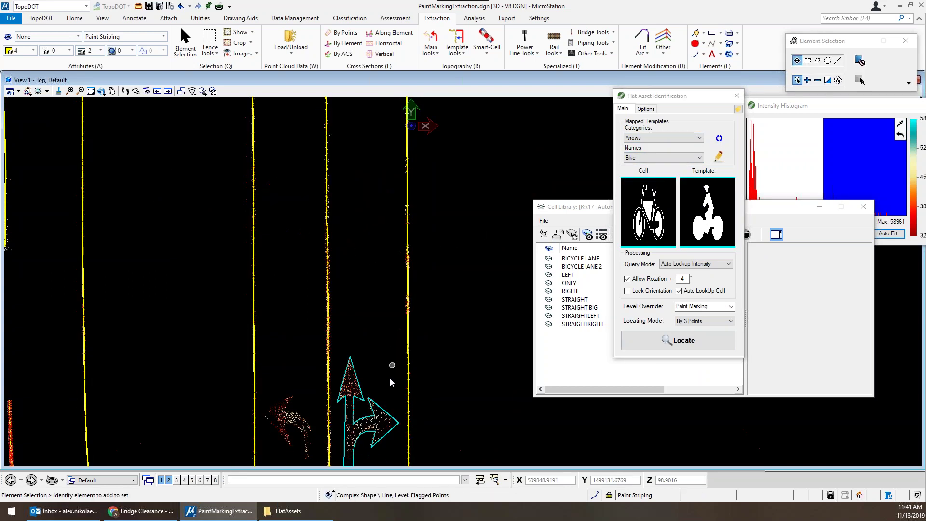
scroll(360, 400, "down", 5)
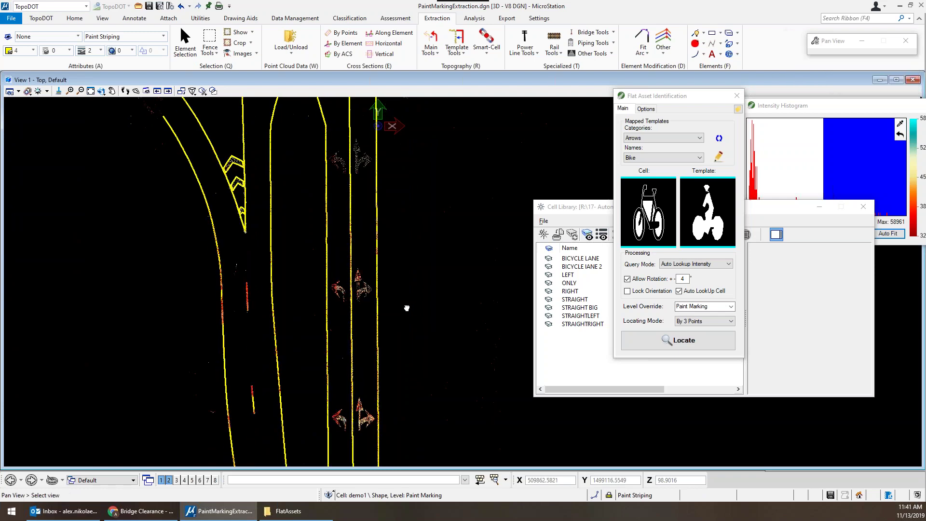
scroll(347, 188, "down", 2)
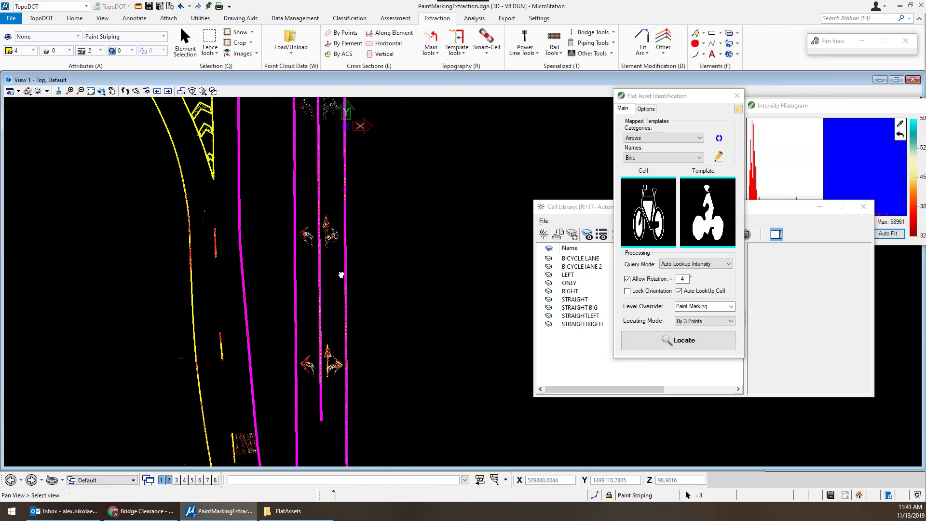
scroll(320, 173, "up", 2)
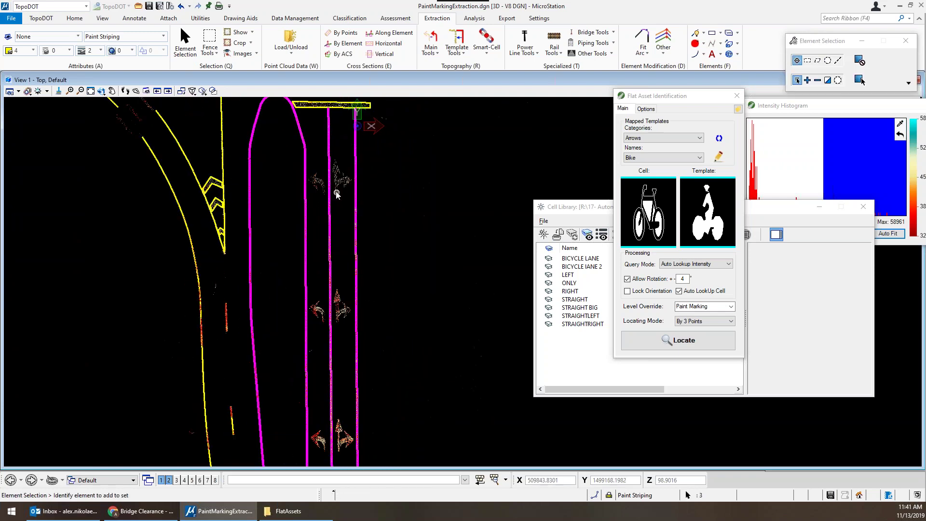
- Locate the arrows between the selected stripes in Auto locating mode, clear the selection, and check the placed cells
left_click(691, 321)
left_click(693, 348)
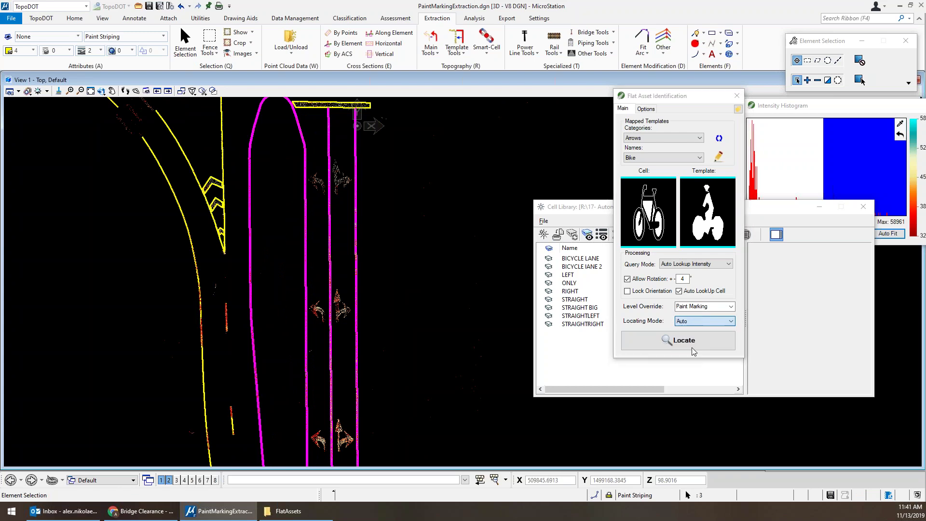
left_click(683, 340)
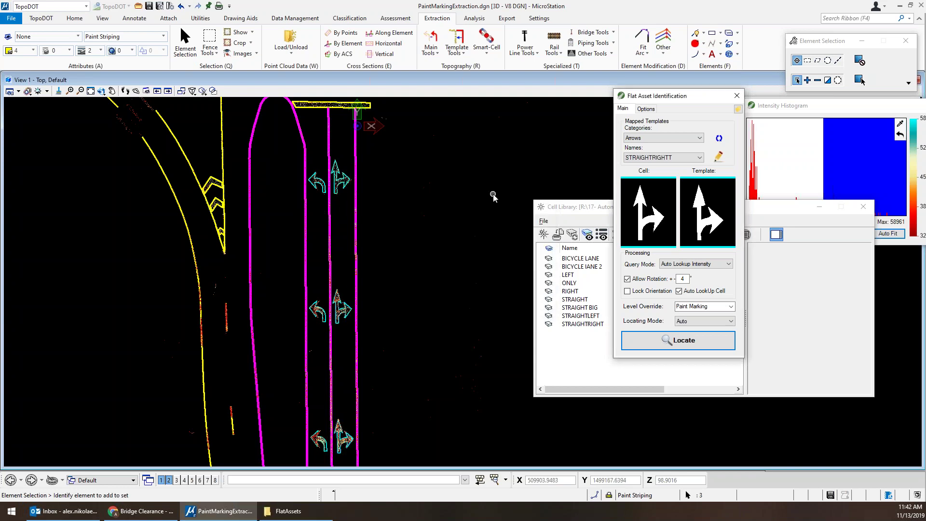
left_click(421, 331)
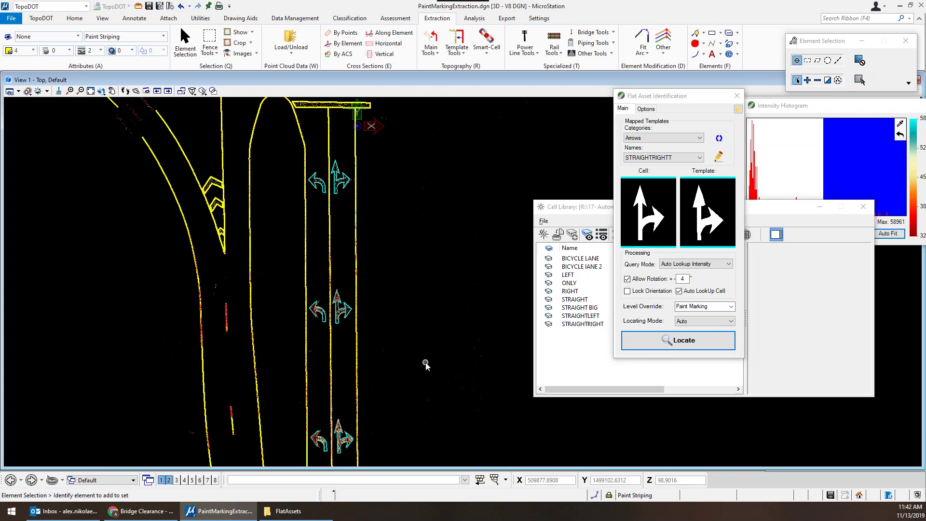
middle_click_drag(379, 388, 378, 374)
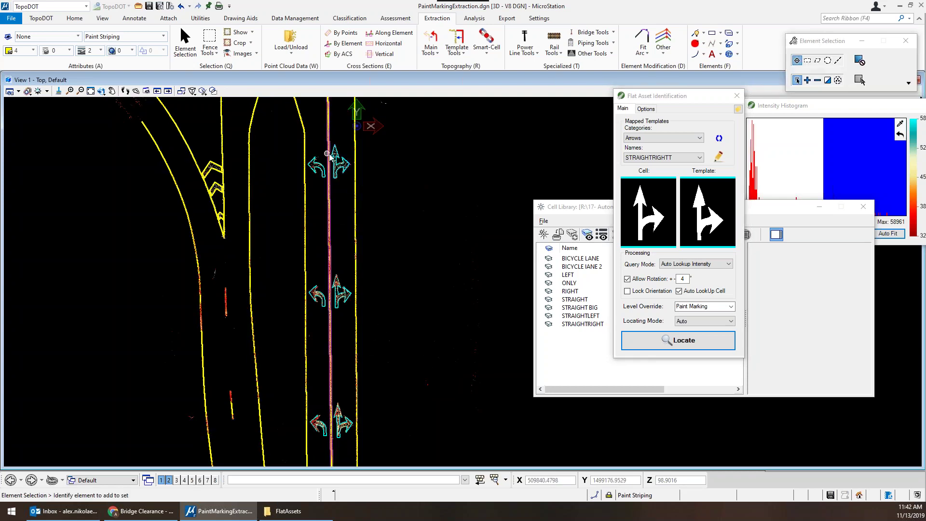
scroll(340, 168, "up", 2)
scroll(346, 177, "down", 2)
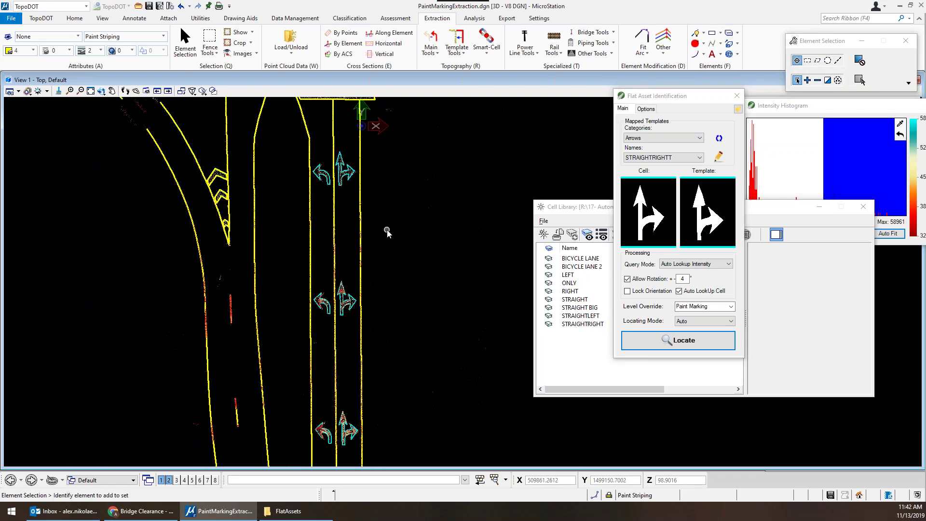